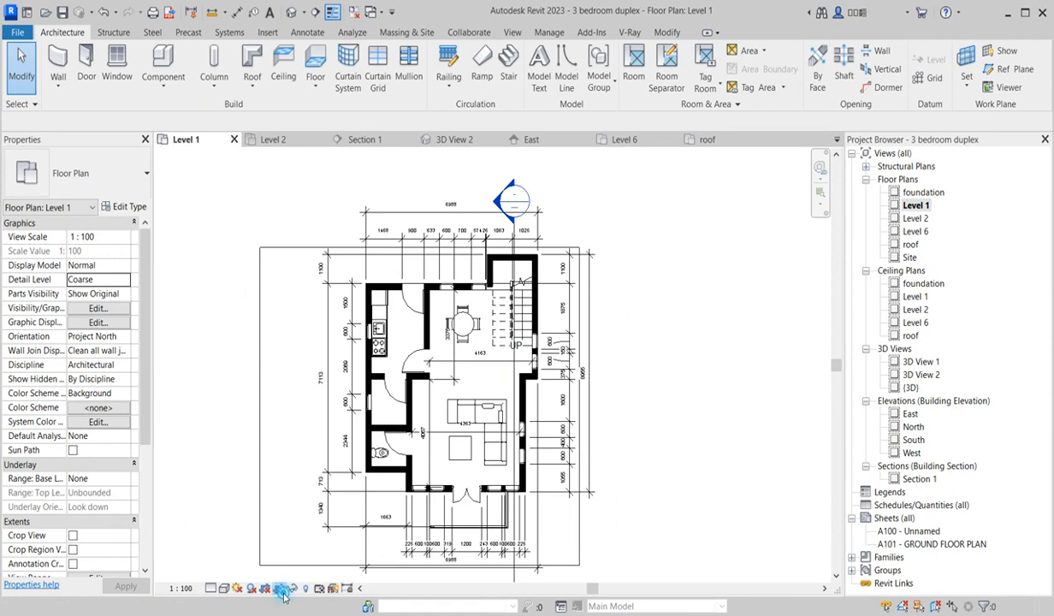
Reveal the hidden elements in the Level 1 plan and unhide the whole text notes category so the room labels display.
scroll(389, 440, down, 1)
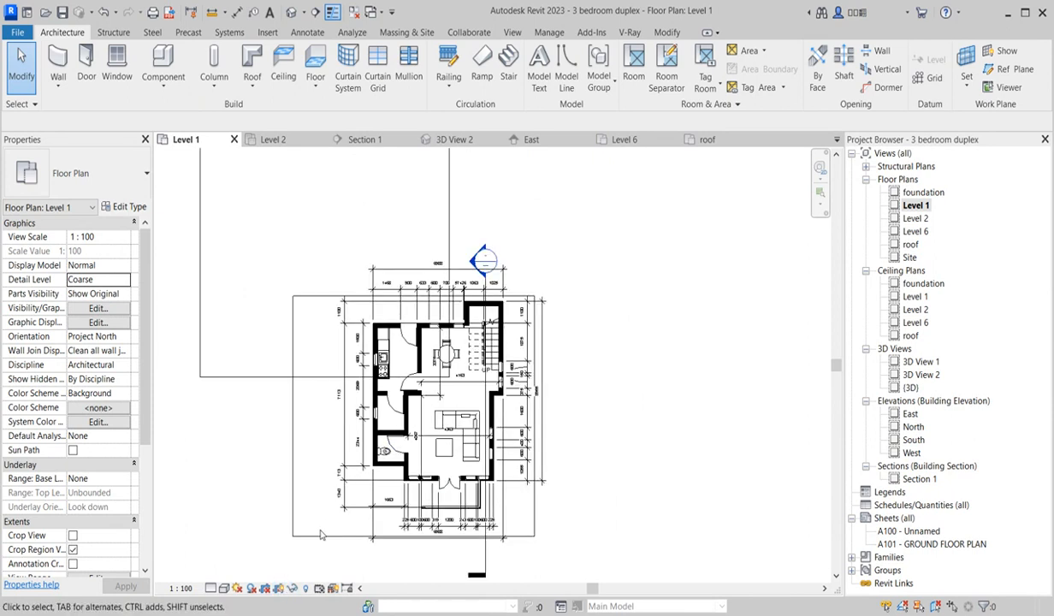
click(306, 589)
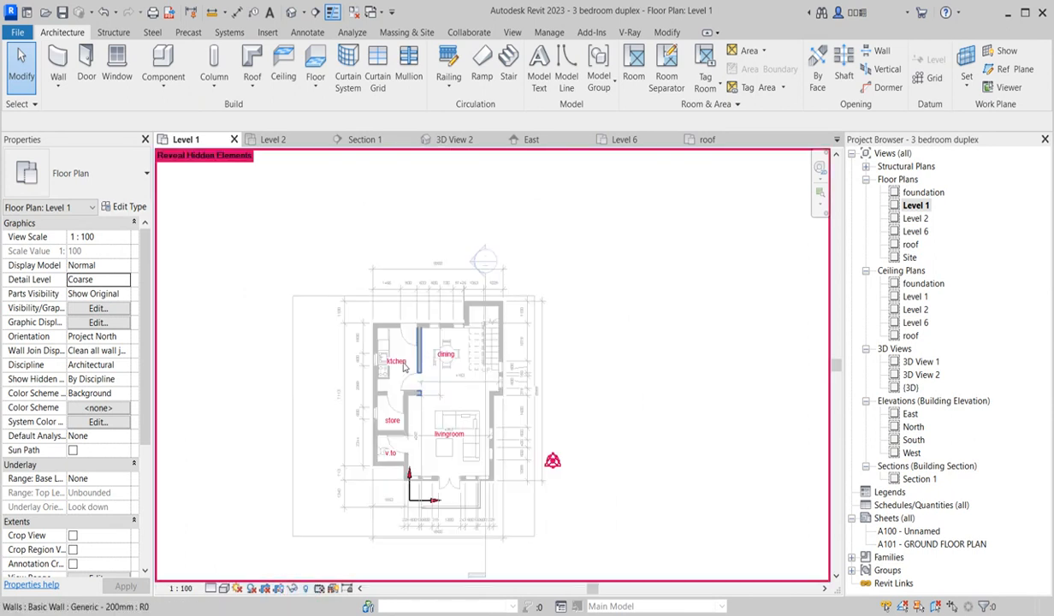
scroll(380, 380, up, 2)
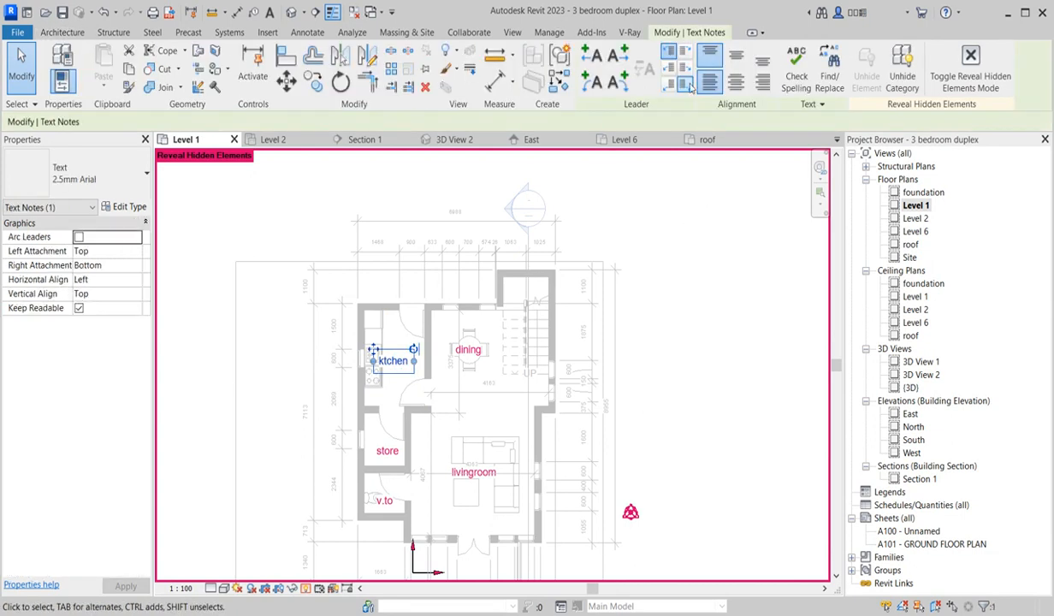
click(867, 77)
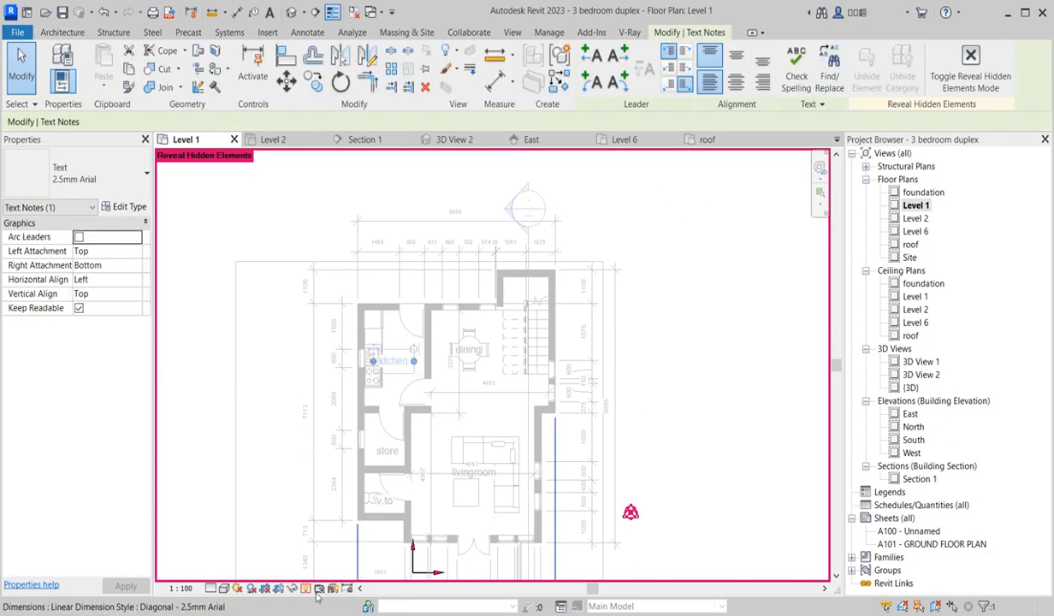
click(307, 591)
scroll(604, 293, down, 2)
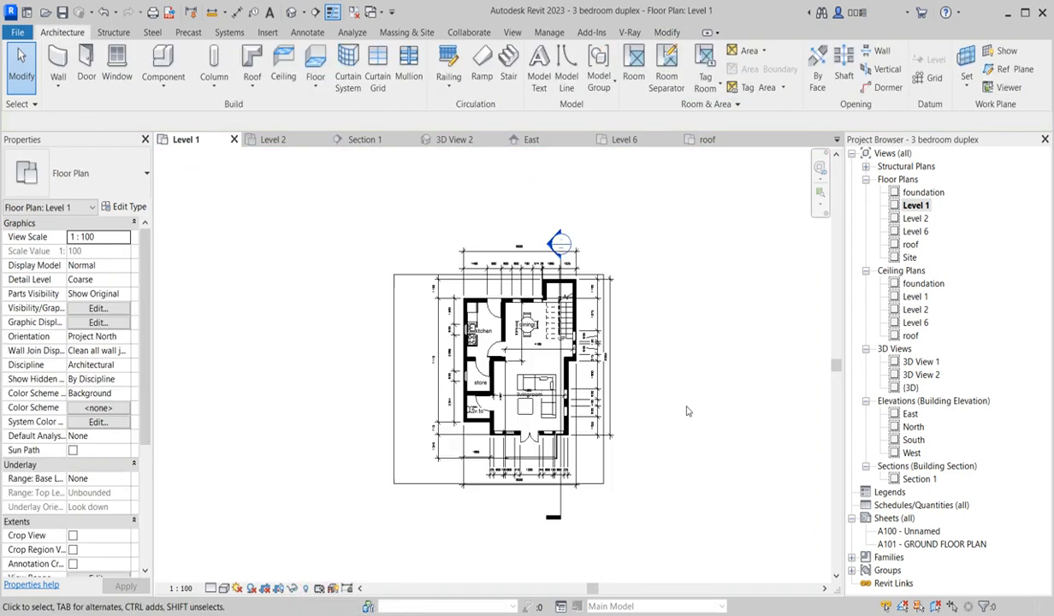
Review the Level 2, Level 6 and foundation floor plans, and examine the existing perspective in 3D View 2.
double_click(916, 219)
scroll(482, 254, down, 2)
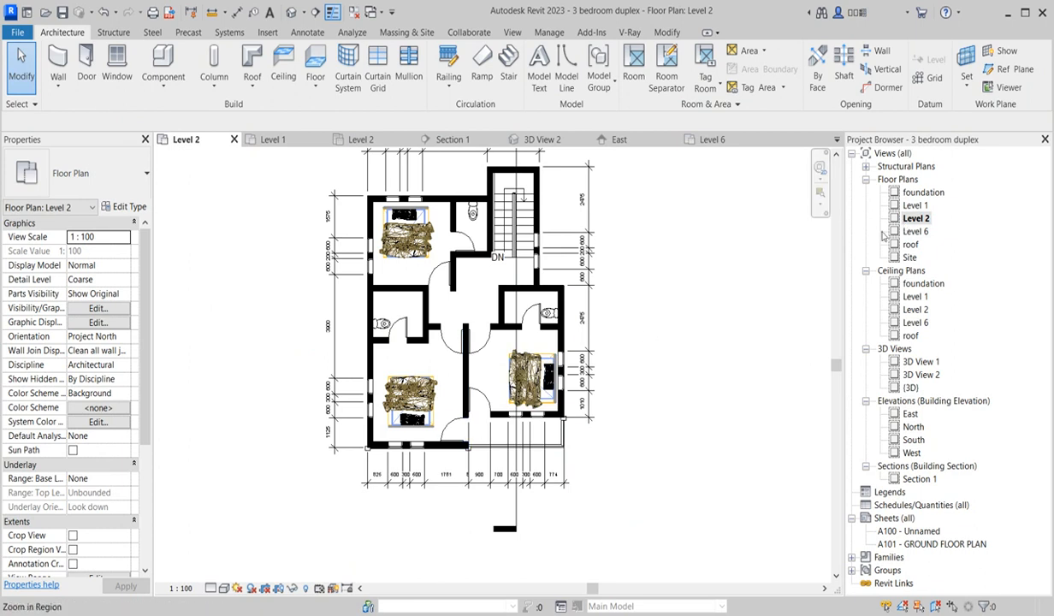
double_click(916, 232)
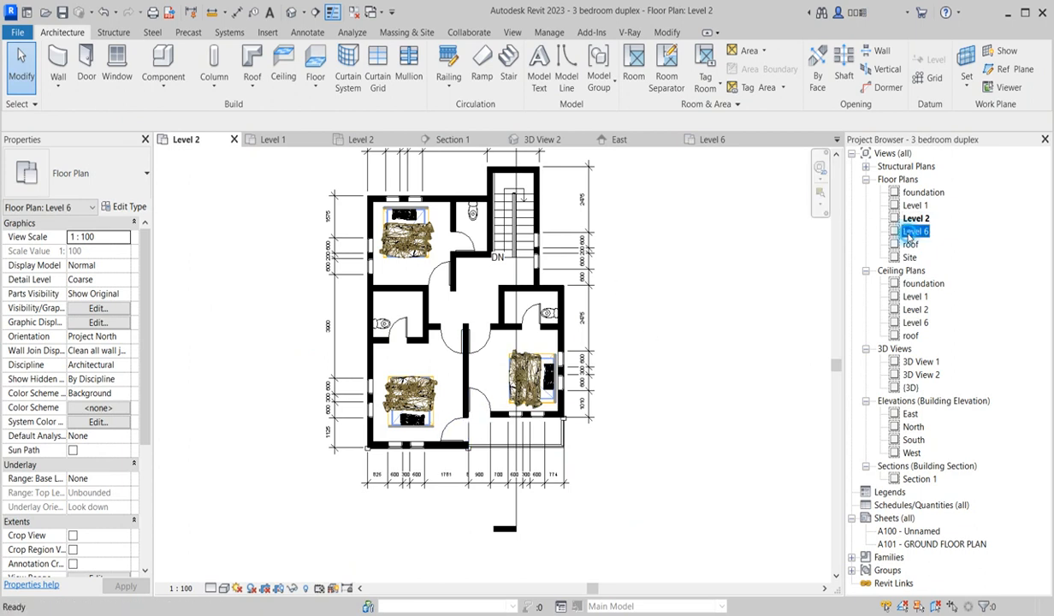
scroll(511, 301, up, 2)
scroll(511, 302, down, 2)
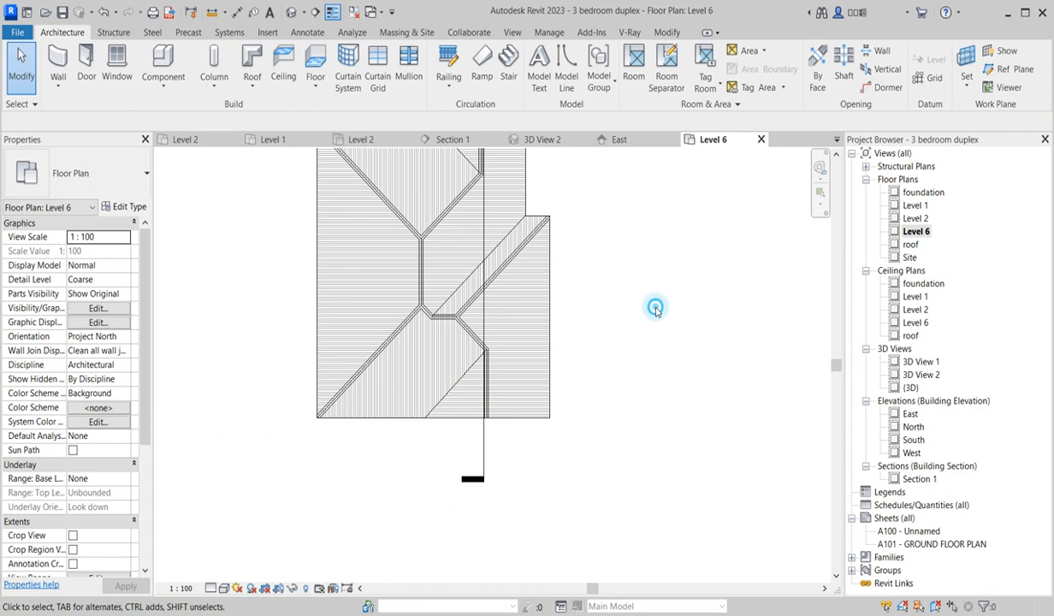
double_click(920, 192)
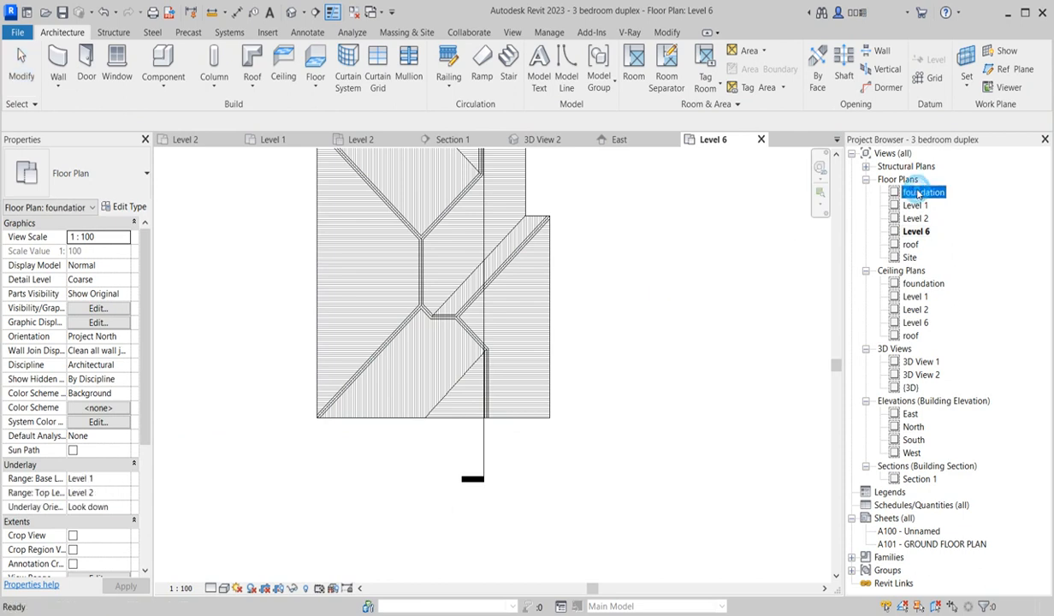
scroll(525, 349, down, 2)
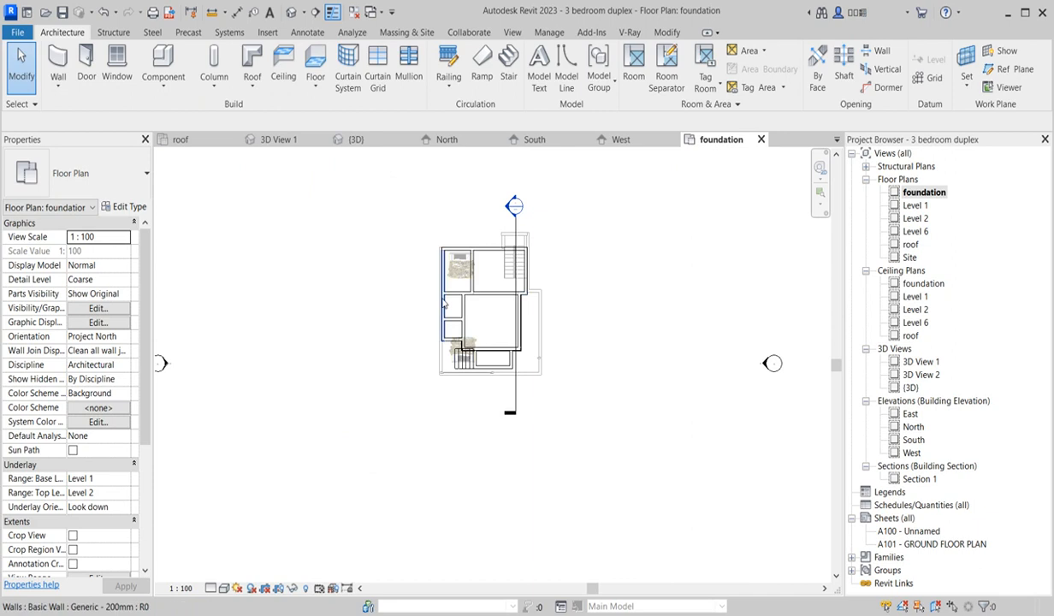
scroll(530, 282, up, 2)
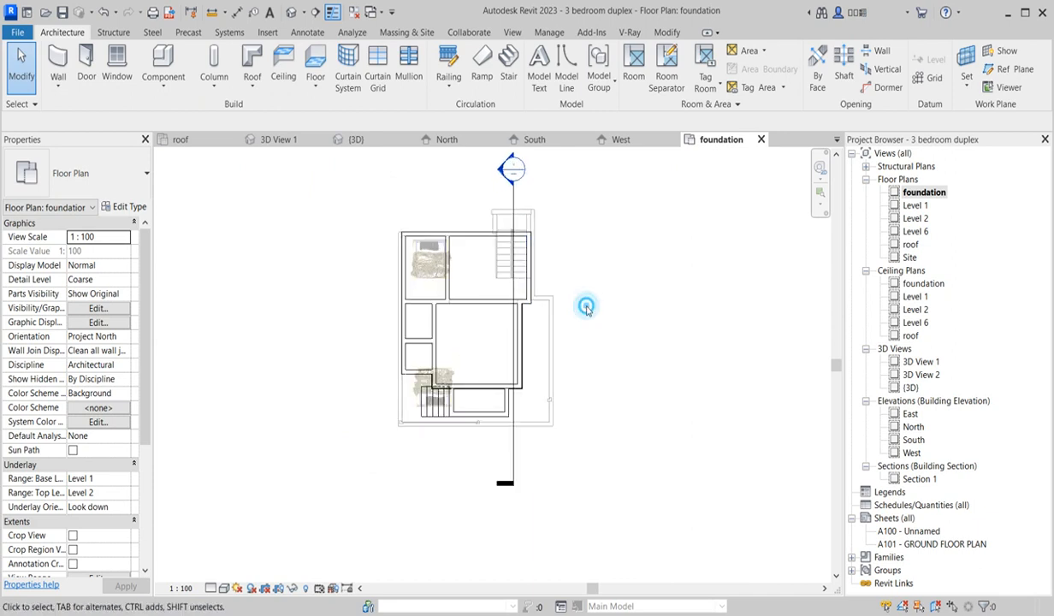
double_click(921, 375)
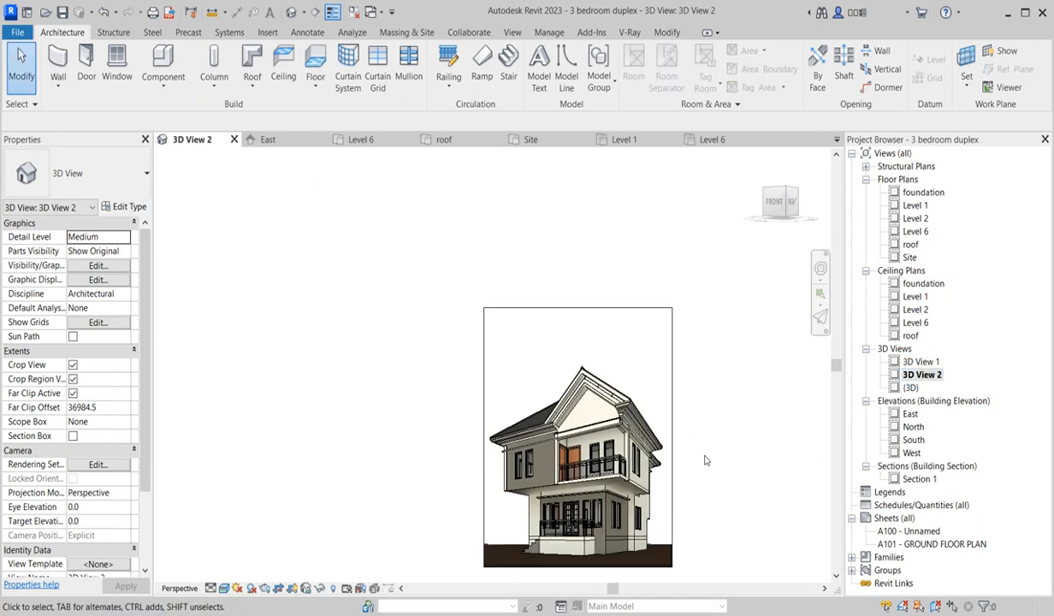
scroll(640, 347, down, 2)
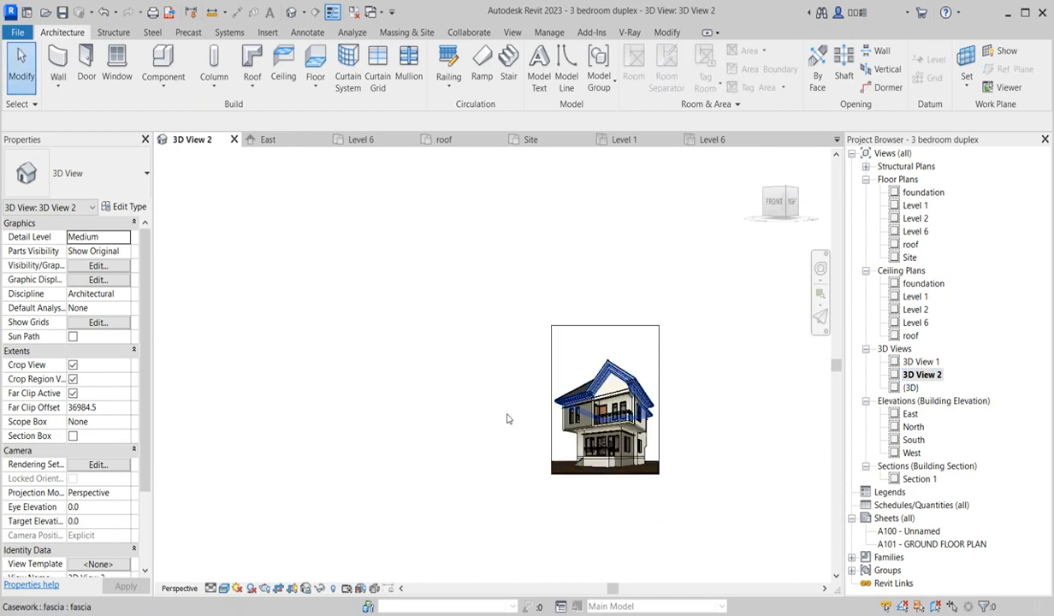
scroll(572, 419, up, 3)
Create a perspective camera view from the foundation plan, with the eye southeast of the house and the target beyond its northwest corner.
double_click(923, 192)
scroll(439, 448, down, 3)
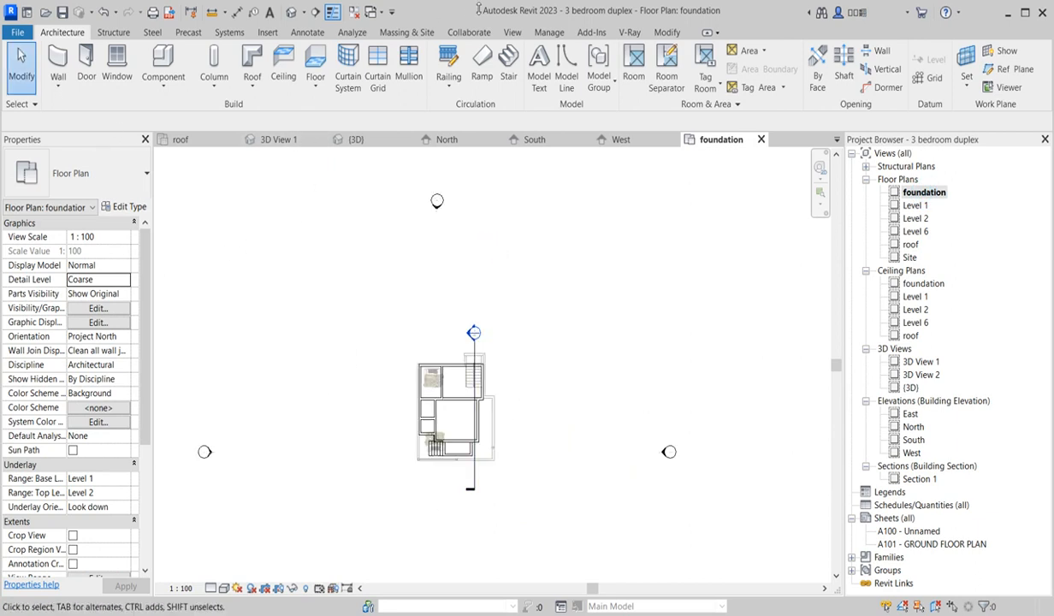
click(303, 13)
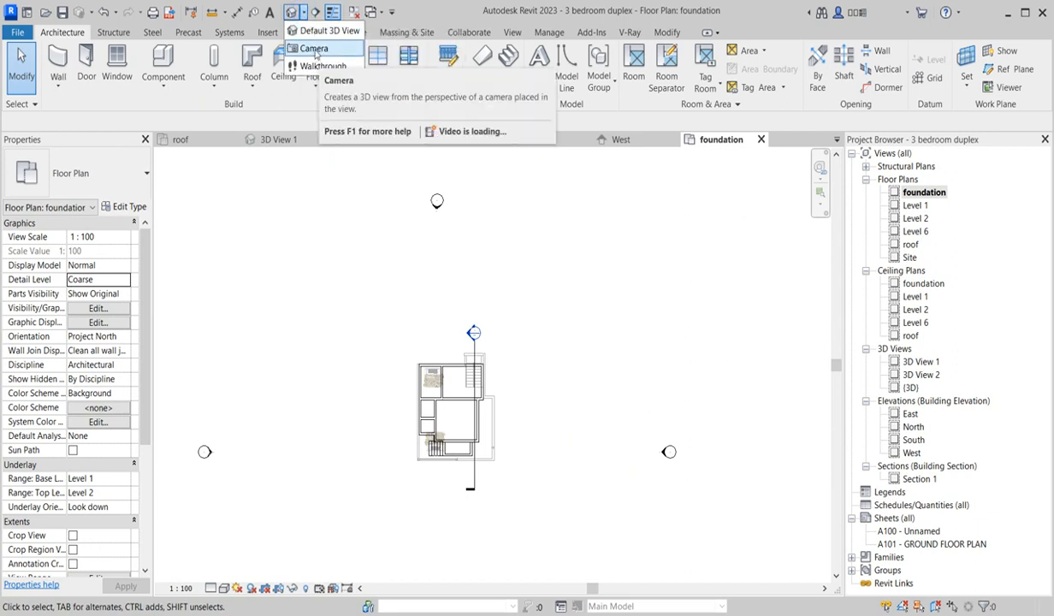
click(314, 49)
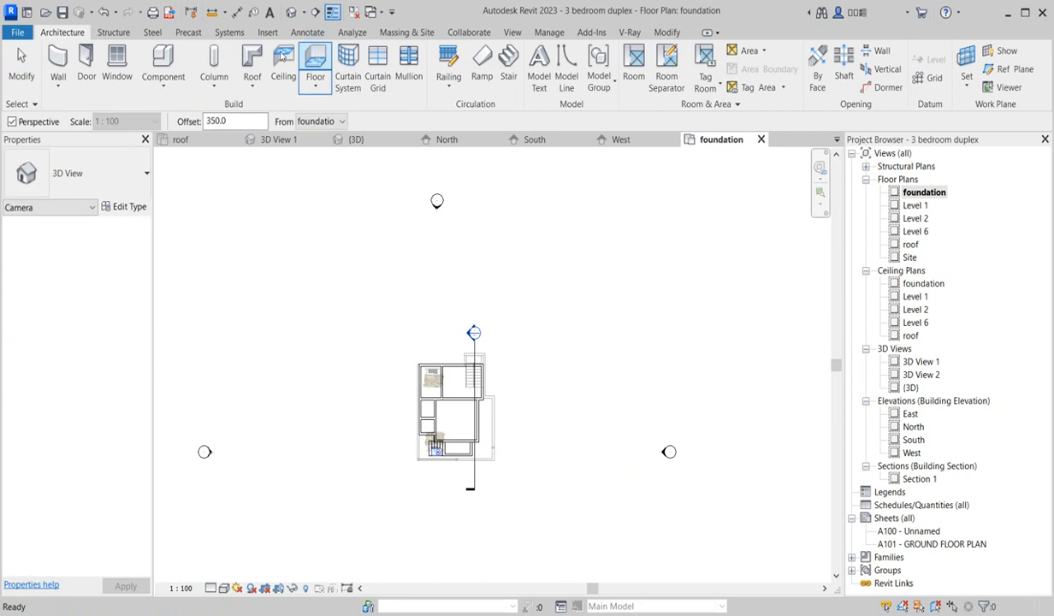
click(512, 33)
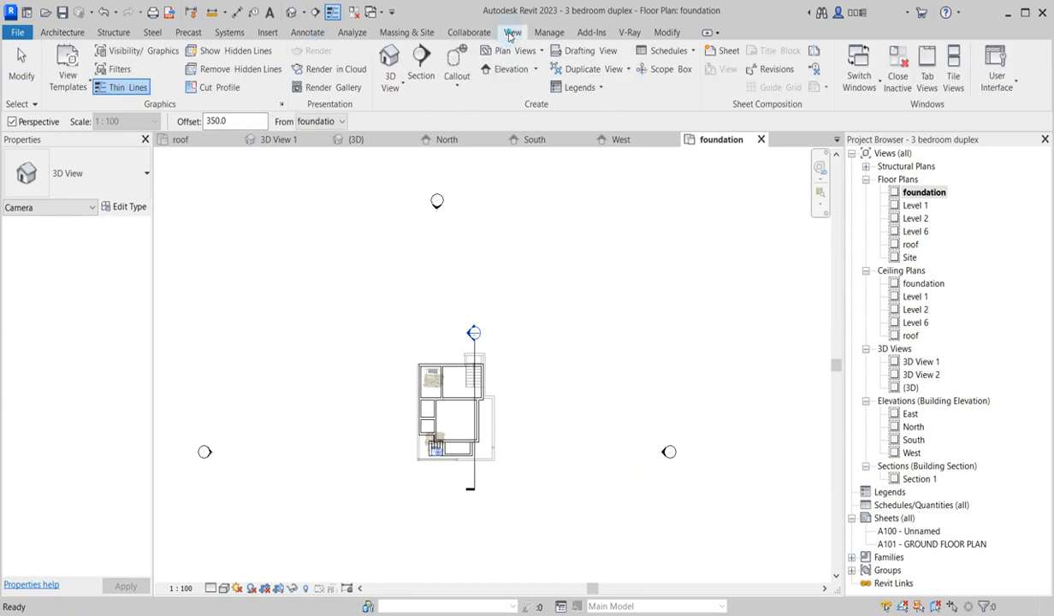
click(390, 81)
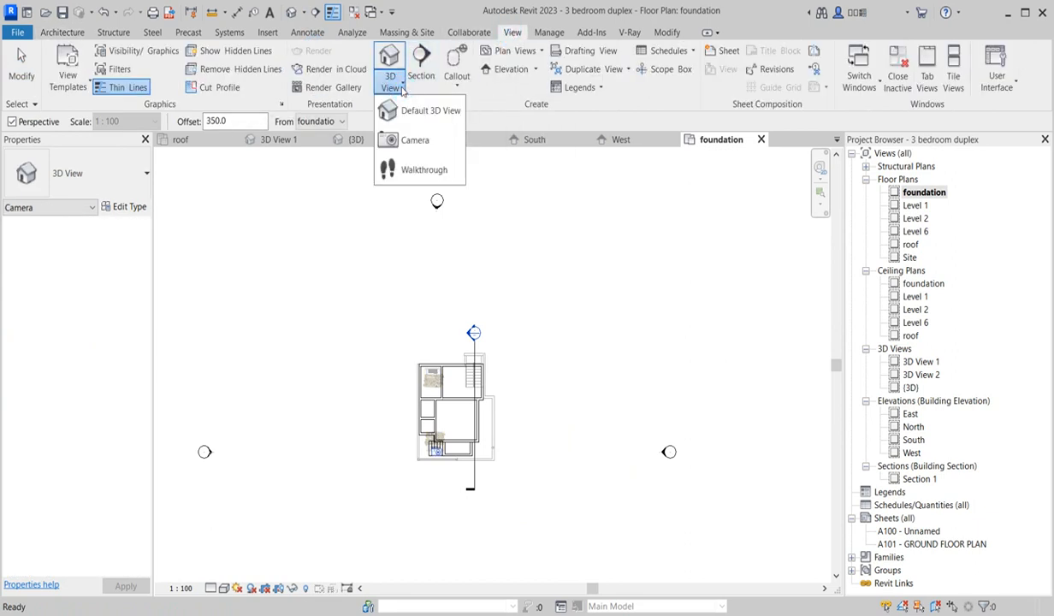
click(417, 137)
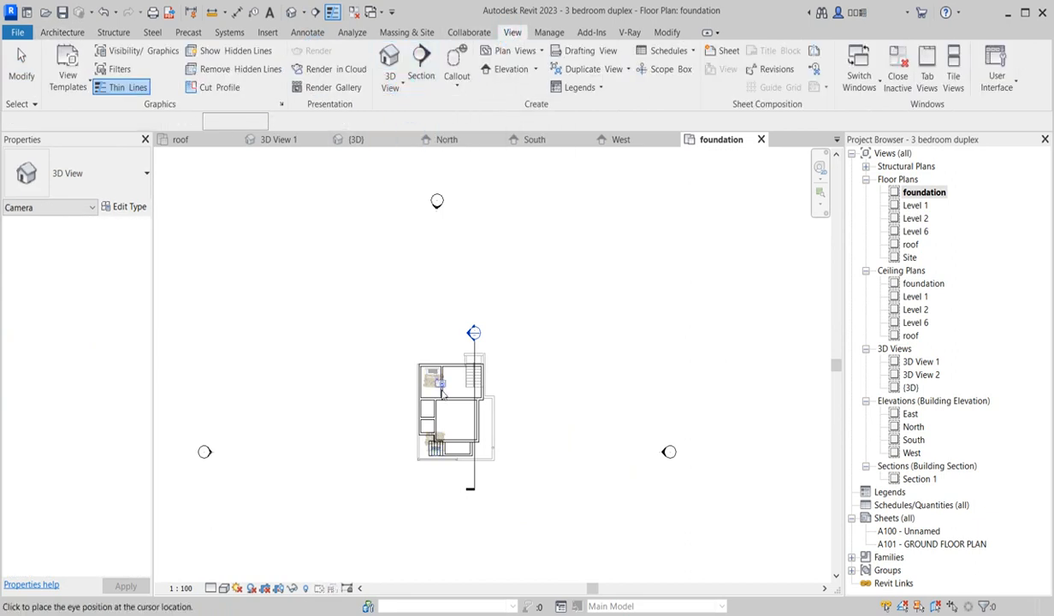
click(552, 532)
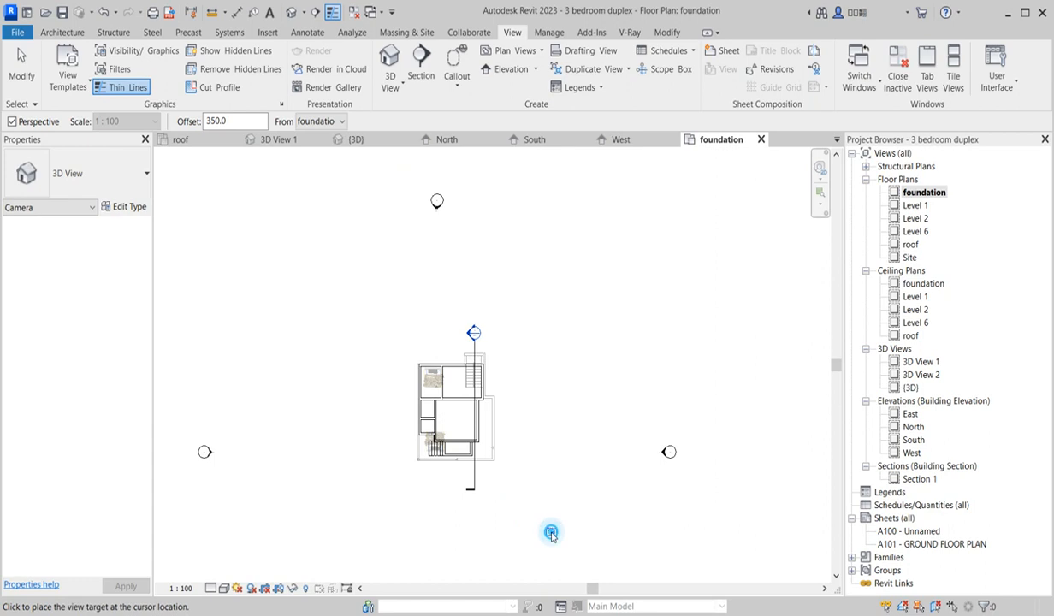
click(367, 314)
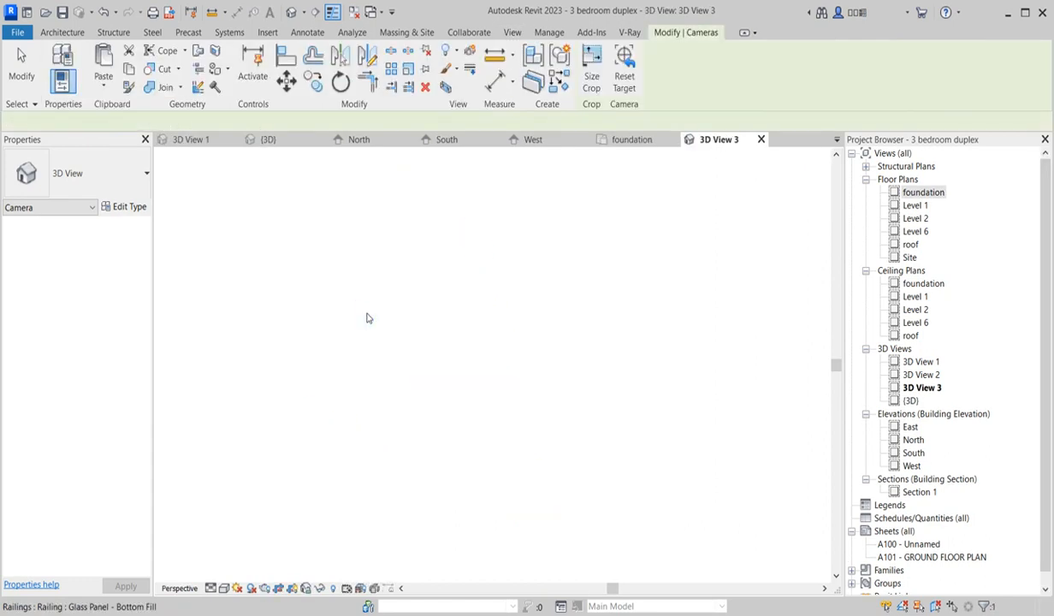
Resize the new camera view's crop region, raising its lower edge and extending the upper and side edges to frame the whole house.
scroll(400, 472, down, 3)
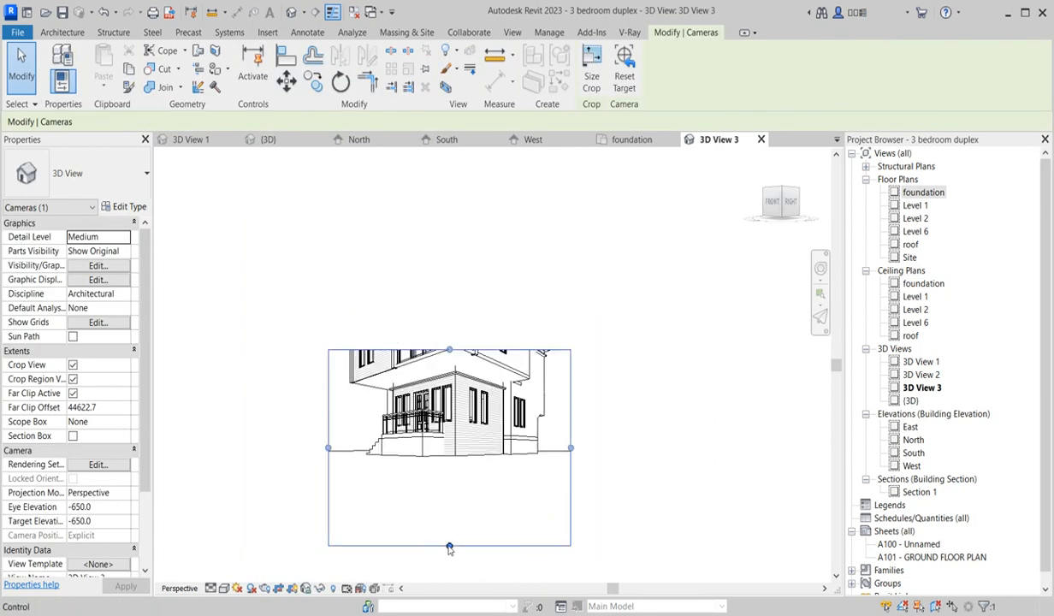
drag(449, 545, 450, 496)
drag(449, 349, 449, 186)
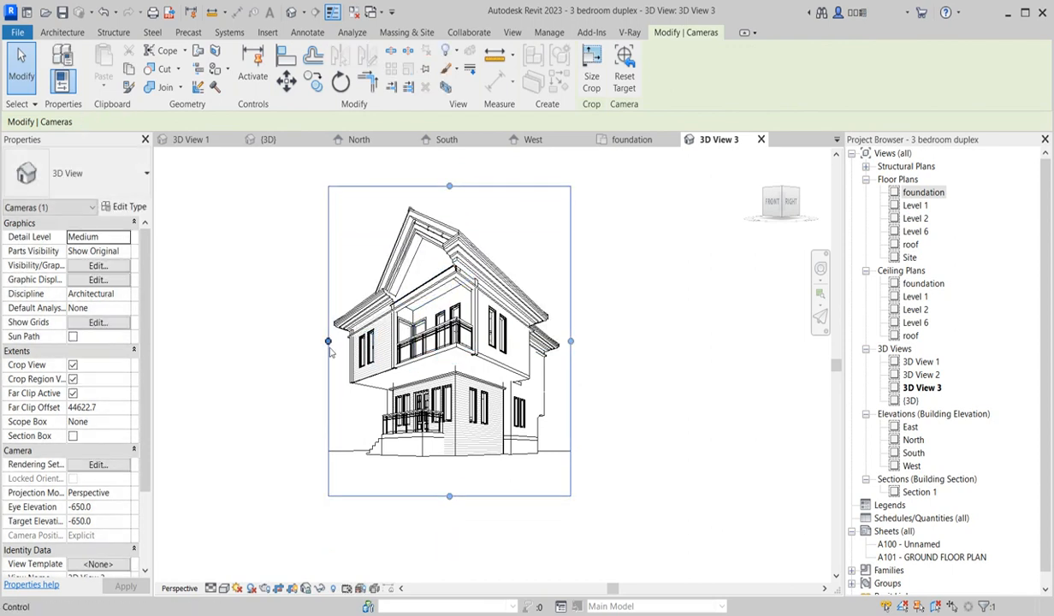
drag(326, 341, 309, 341)
drag(571, 341, 601, 351)
scroll(477, 360, down, 1)
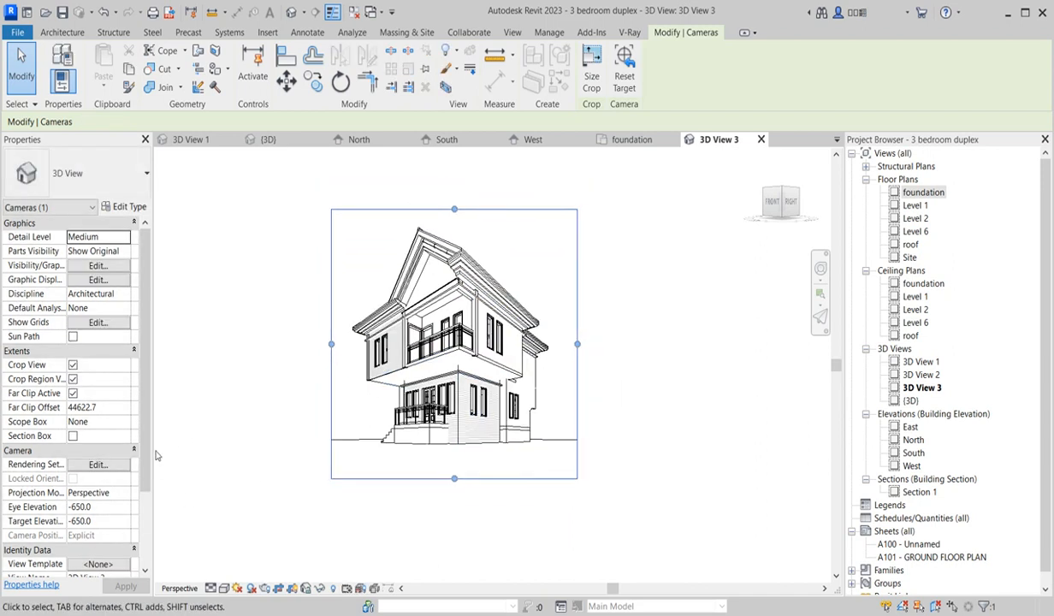
Set both the eye elevation and the target elevation of the new camera view to 500.
scroll(133, 496, down, 3)
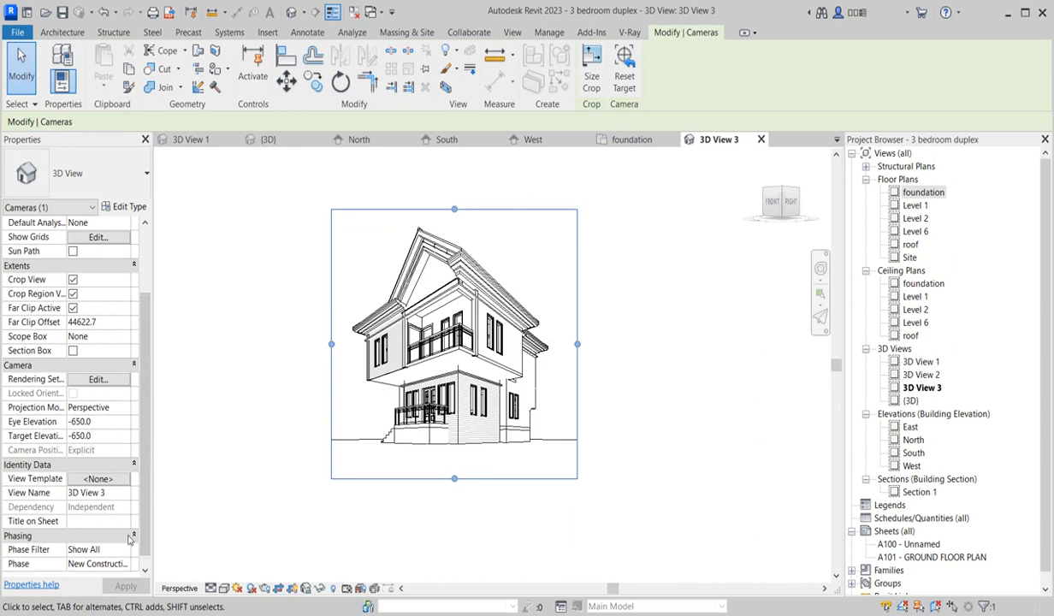
click(119, 423)
text(500)
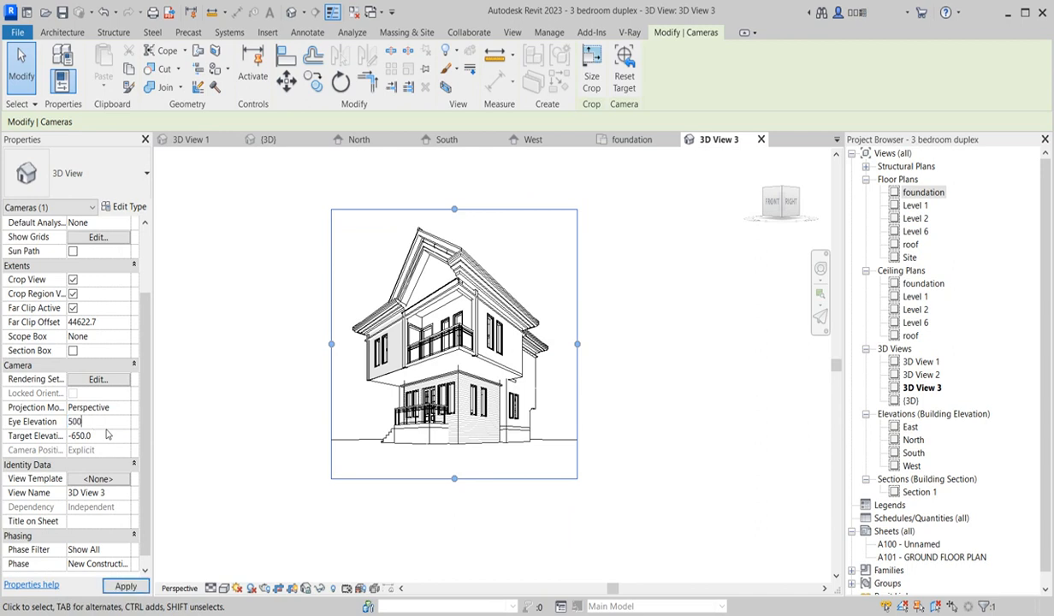
click(107, 435)
text(5)
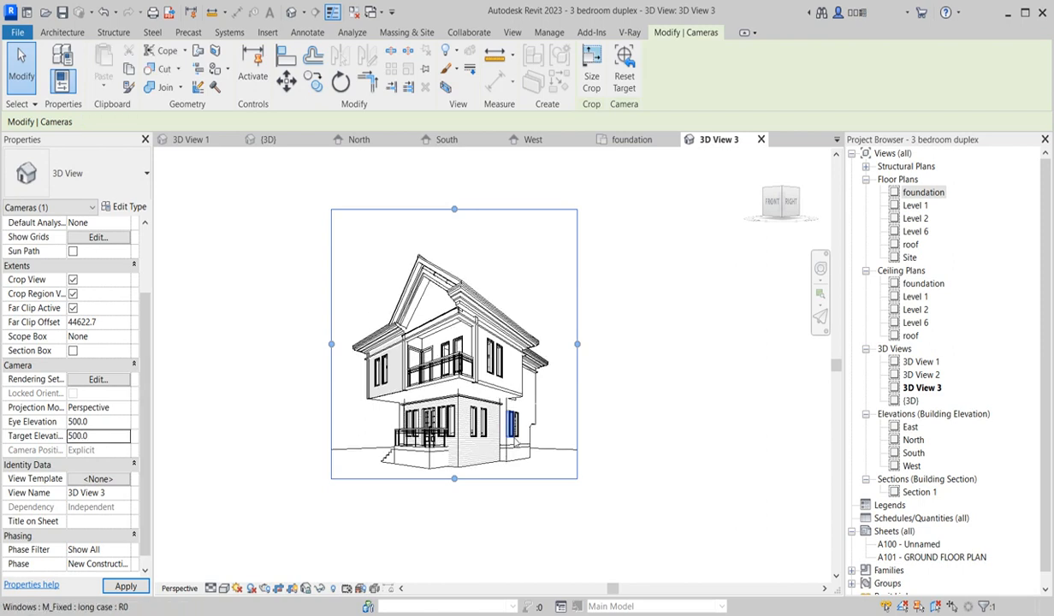
Refine the camera view's crop region, extending it below and above the house and adjusting both side edges.
scroll(449, 483, up, 1)
drag(456, 478, 447, 507)
drag(313, 341, 309, 339)
mouse_move(598, 339)
mouse_down()
mouse_move(576, 339)
mouse_move(591, 339)
mouse_up()
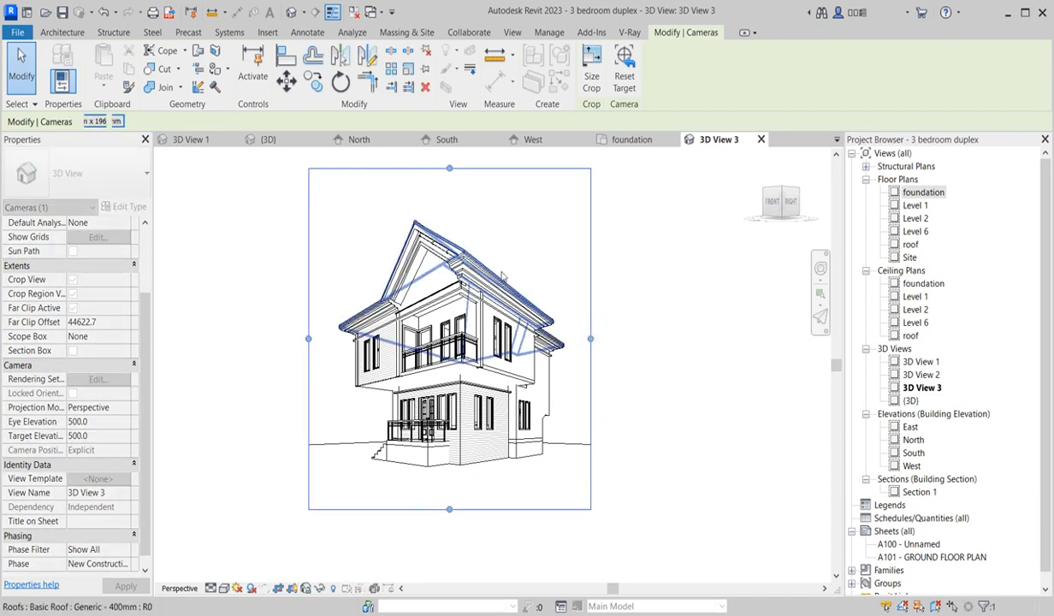
mouse_move(450, 169)
mouse_down()
mouse_move(458, 217)
mouse_move(449, 170)
mouse_up()
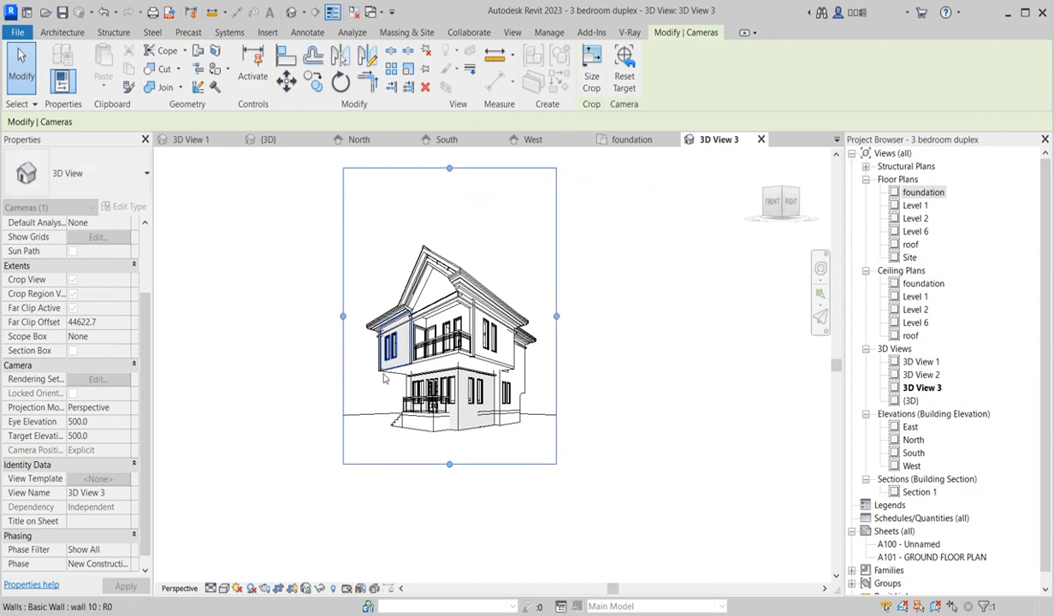
scroll(384, 337, up, 3)
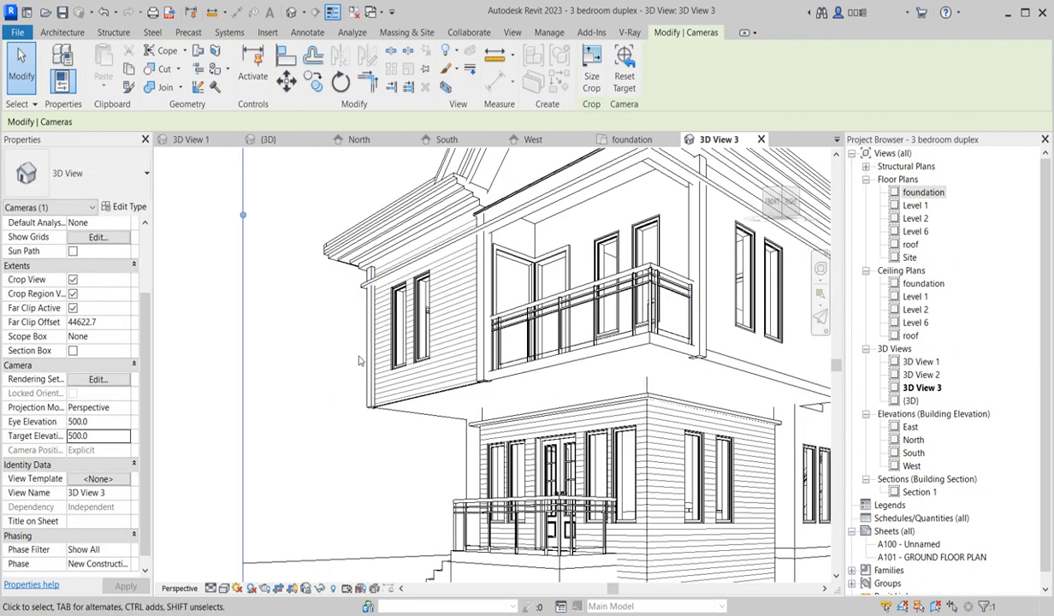
scroll(360, 363, down, 3)
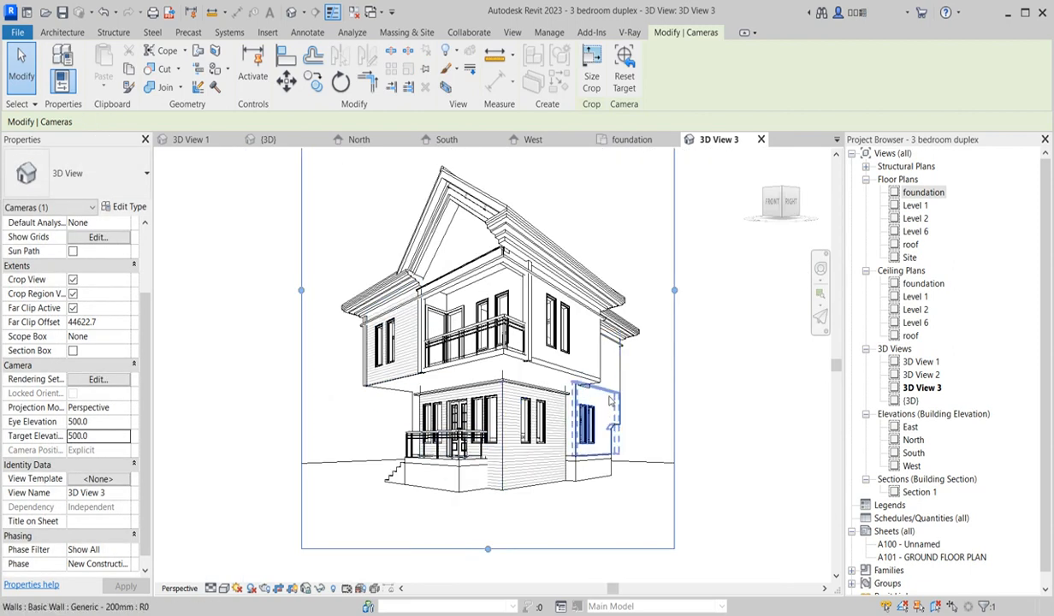
scroll(610, 401, down, 2)
scroll(571, 297, up, 3)
click(602, 207)
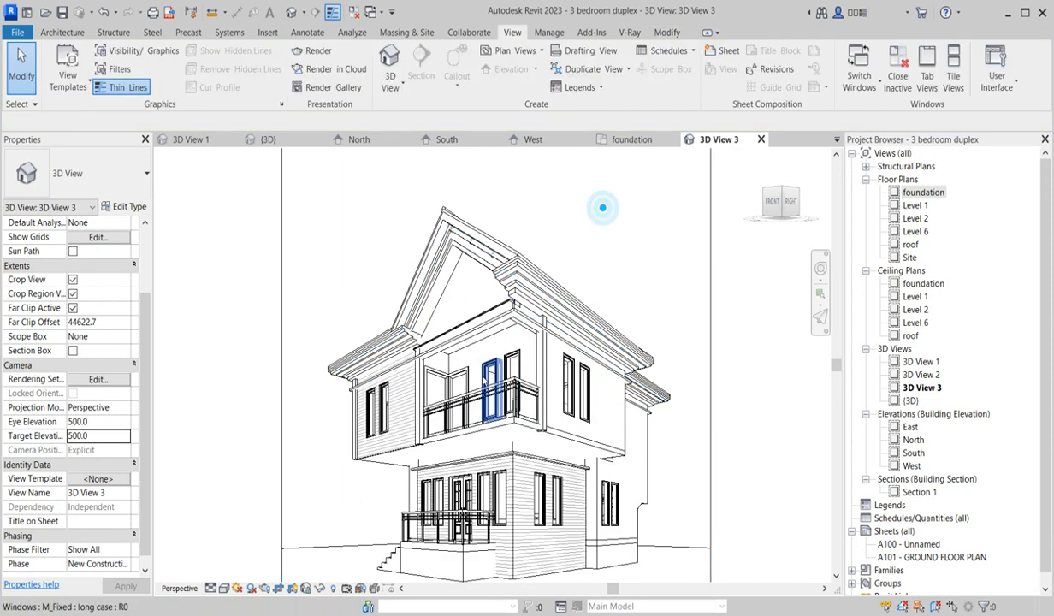
In the camera view's rendering settings, set the quality to High and the lighting scheme to Exterior: Sun and Artificial.
click(102, 379)
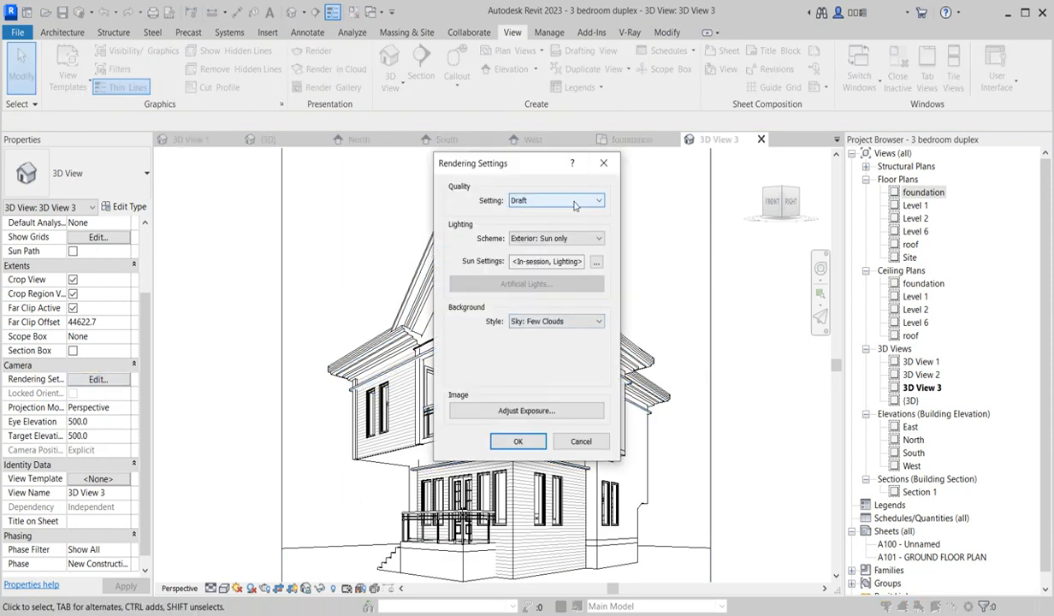
click(600, 200)
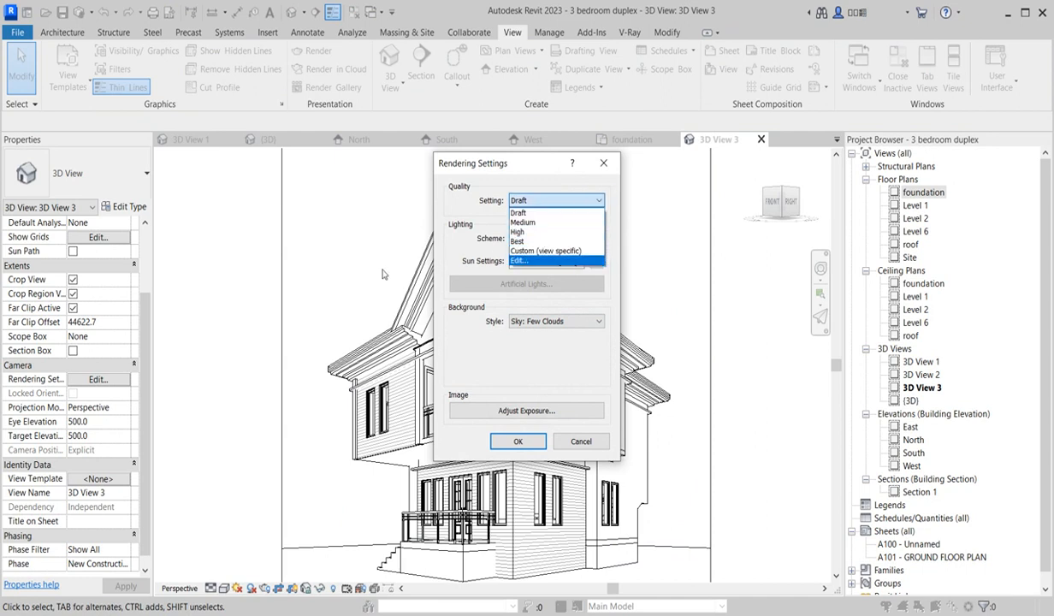
click(520, 233)
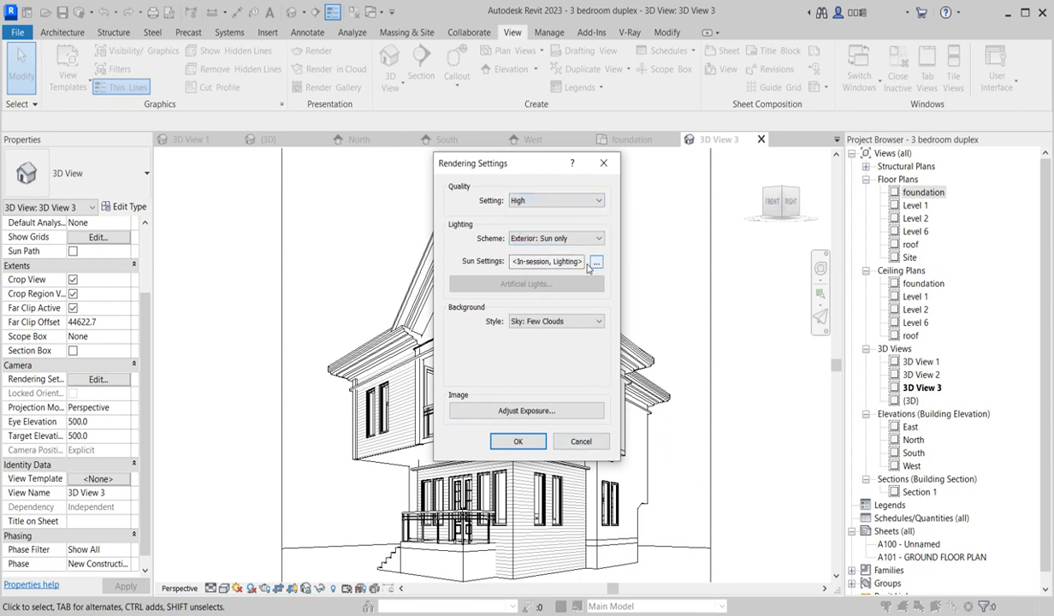
click(572, 238)
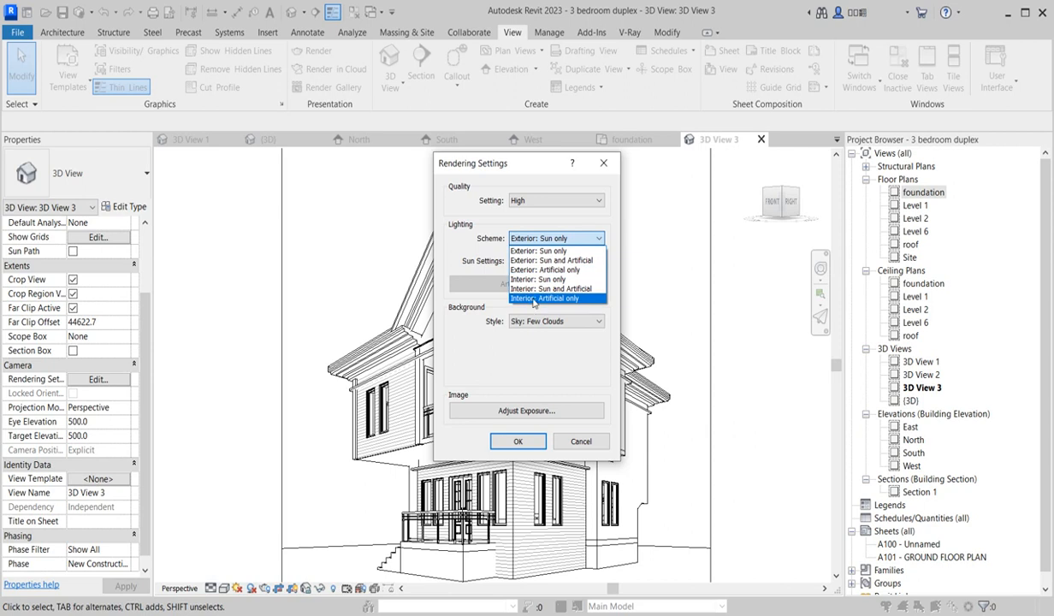
click(564, 261)
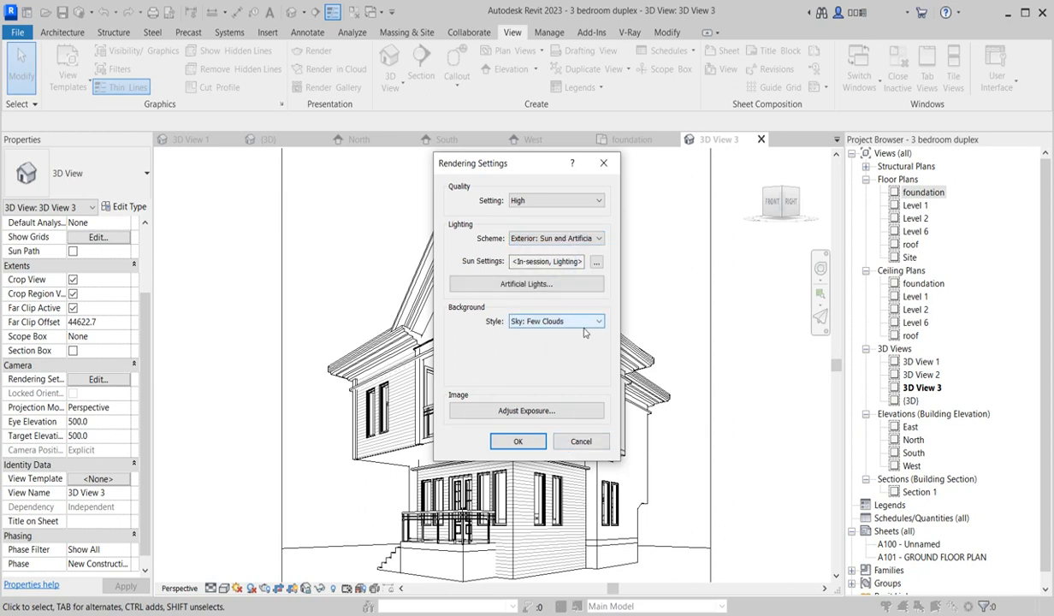
Change the rendering background style to Color and lighten its blue to RGB 208-233-255.
click(588, 323)
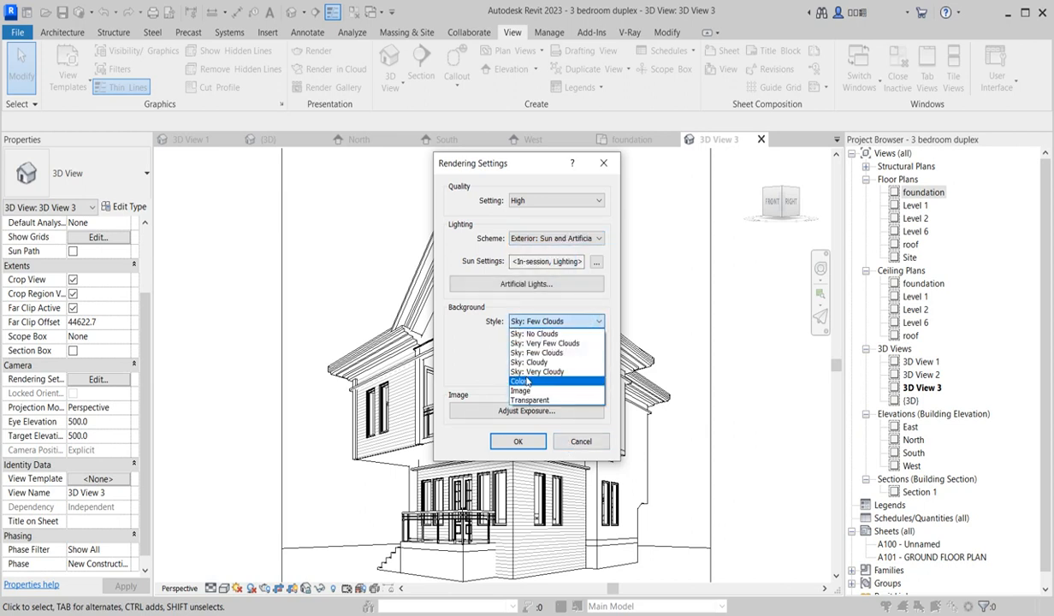
click(525, 380)
click(505, 351)
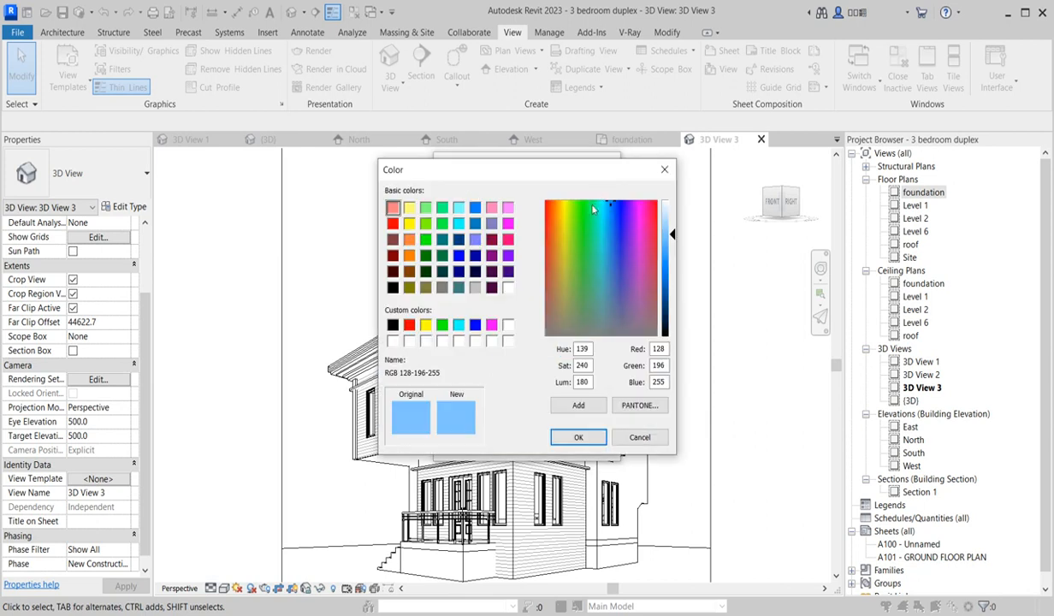
drag(668, 221, 669, 213)
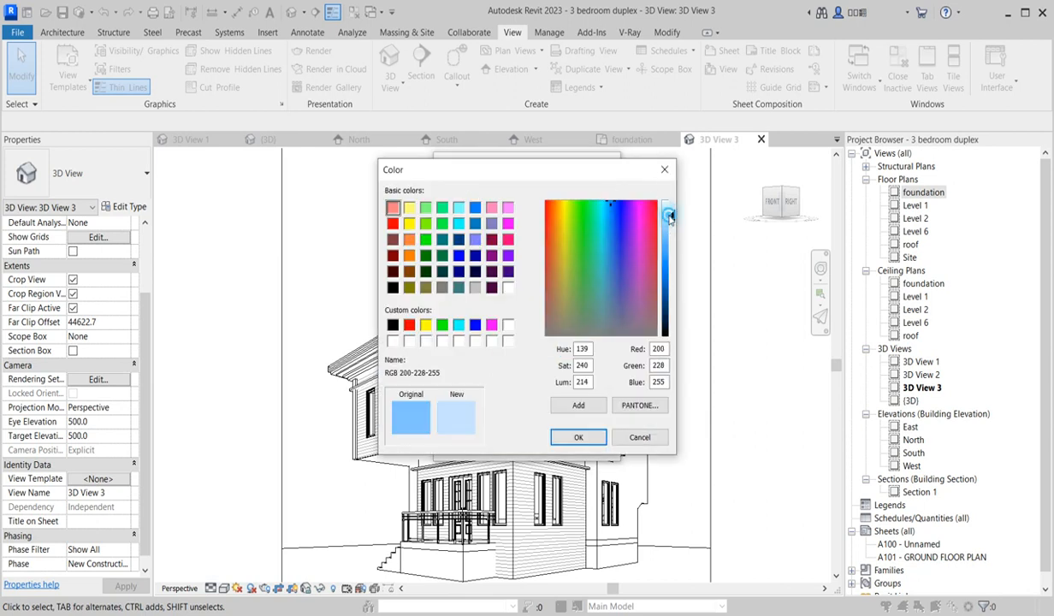
click(575, 437)
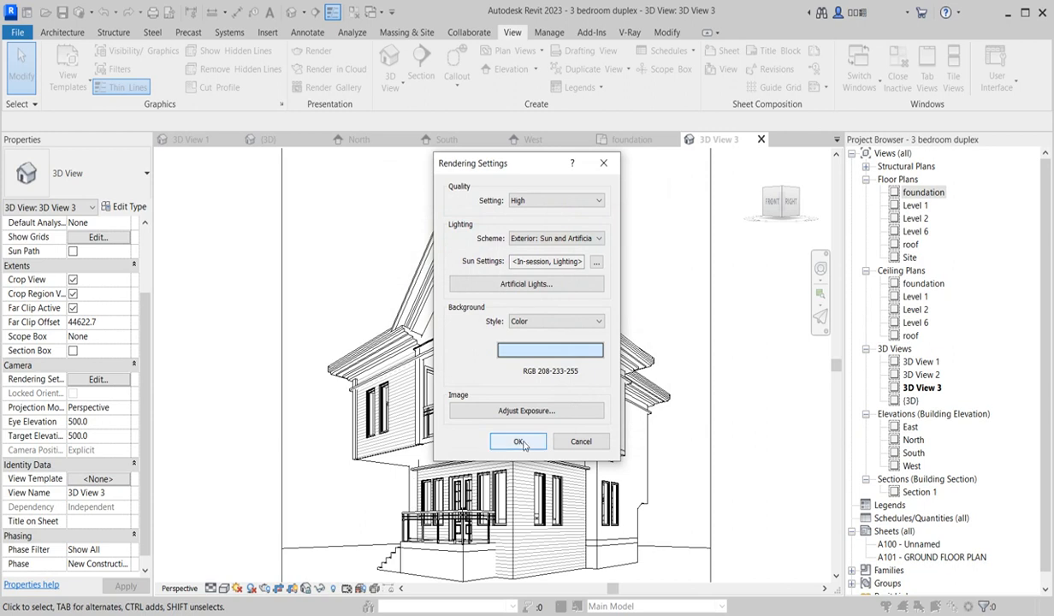
Adjust the exposure to value 12.23, highlights 0.30, saturation 1.50 and white point 5388.3, and accept the rendering settings.
click(529, 411)
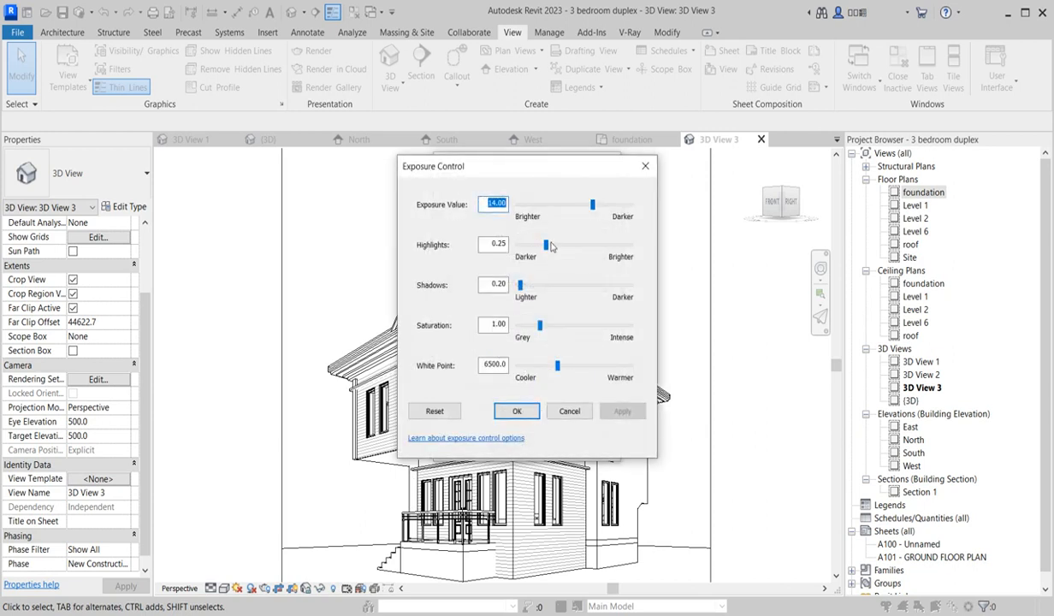
drag(545, 249, 552, 251)
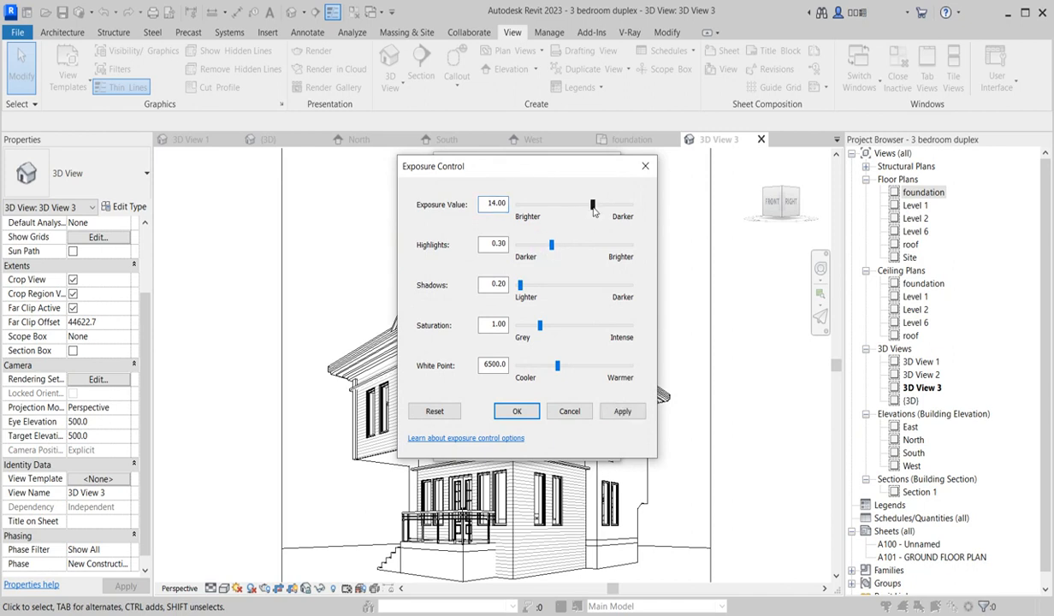
drag(593, 205, 593, 205)
drag(560, 370, 552, 374)
click(544, 329)
drag(562, 326, 553, 336)
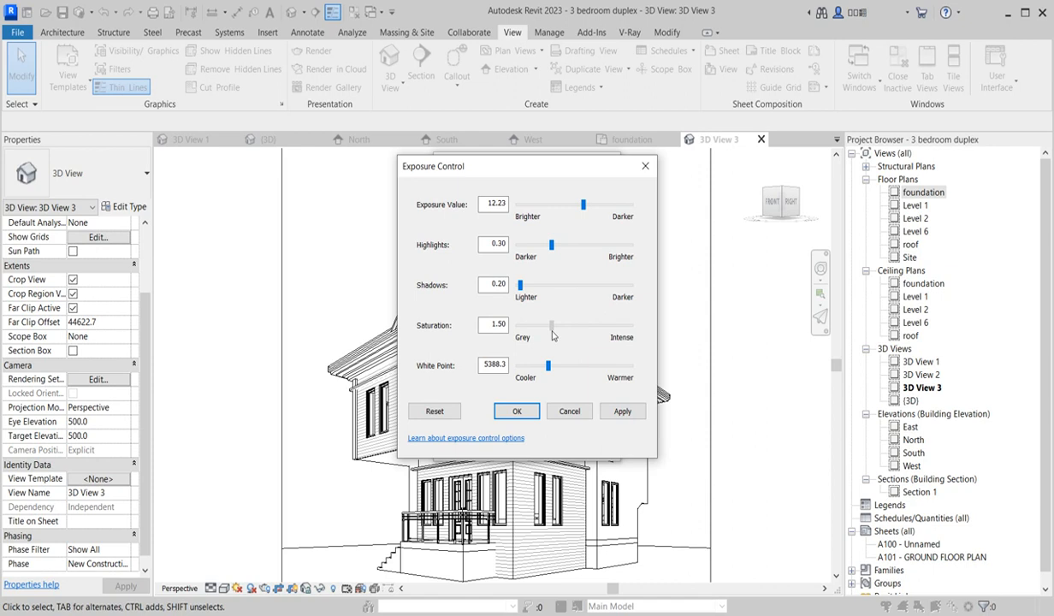
click(516, 412)
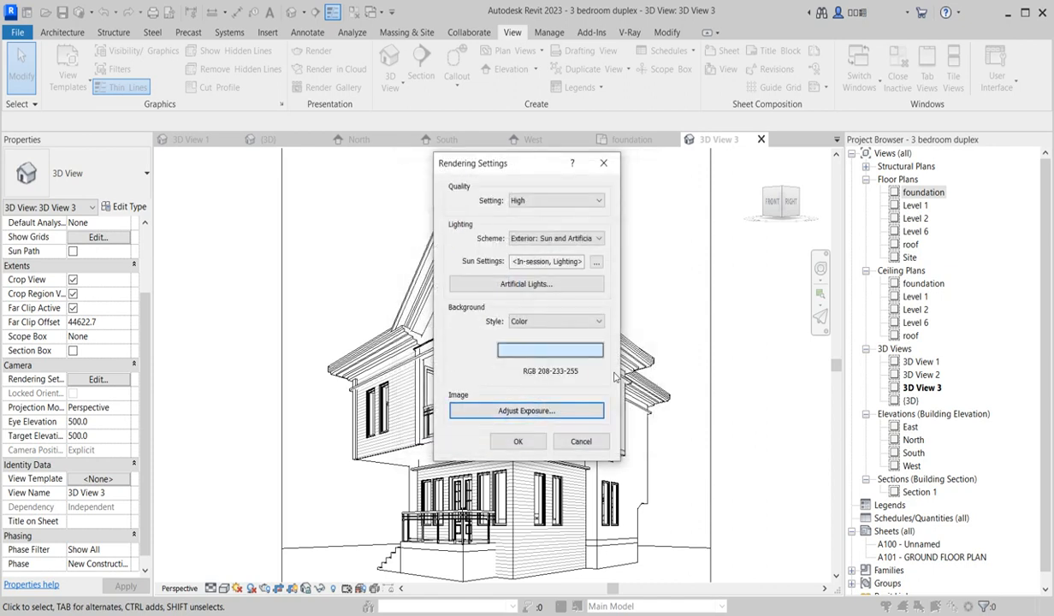
click(516, 442)
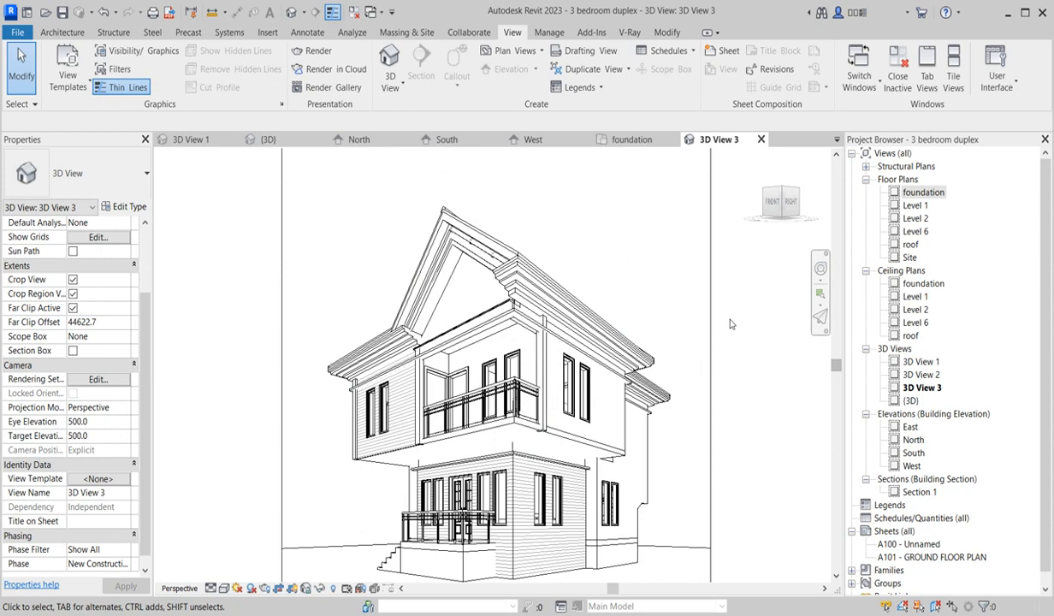
Open the foundation floor plan and begin an architectural floor boundary sketch there.
scroll(732, 323, down, 3)
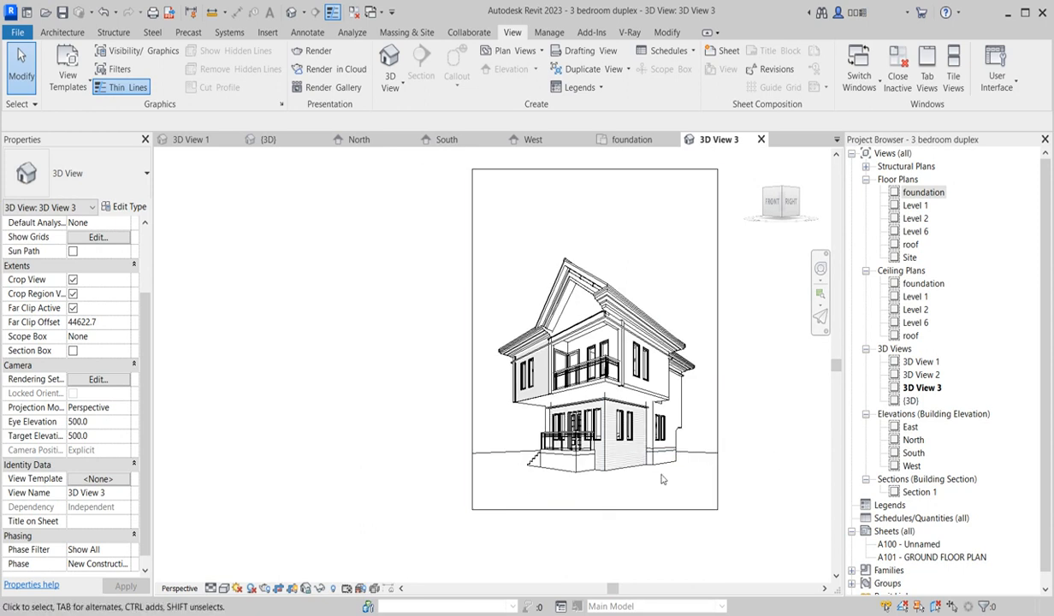
scroll(659, 437, up, 3)
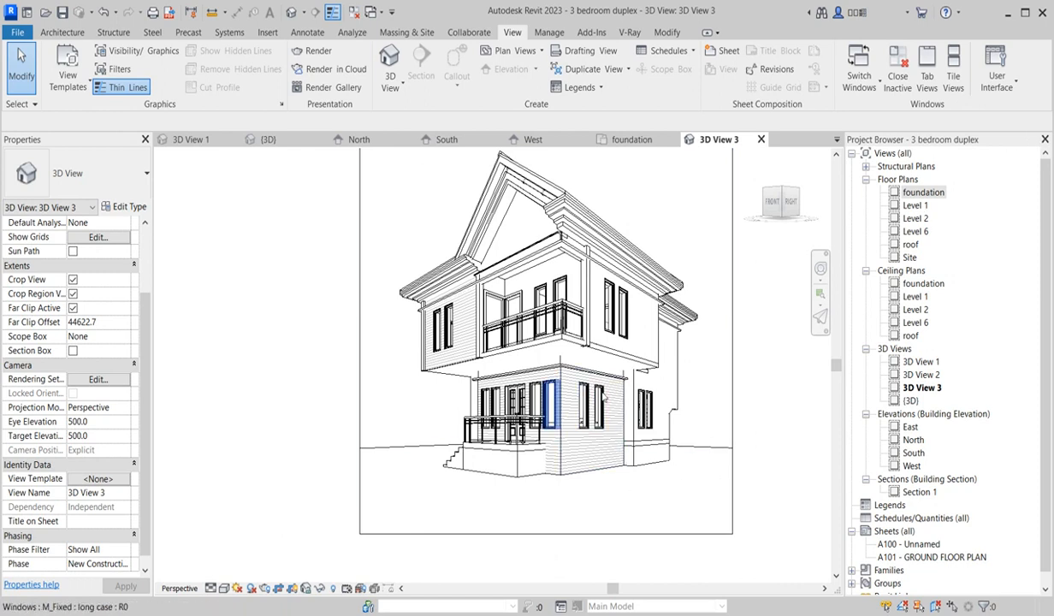
double_click(916, 193)
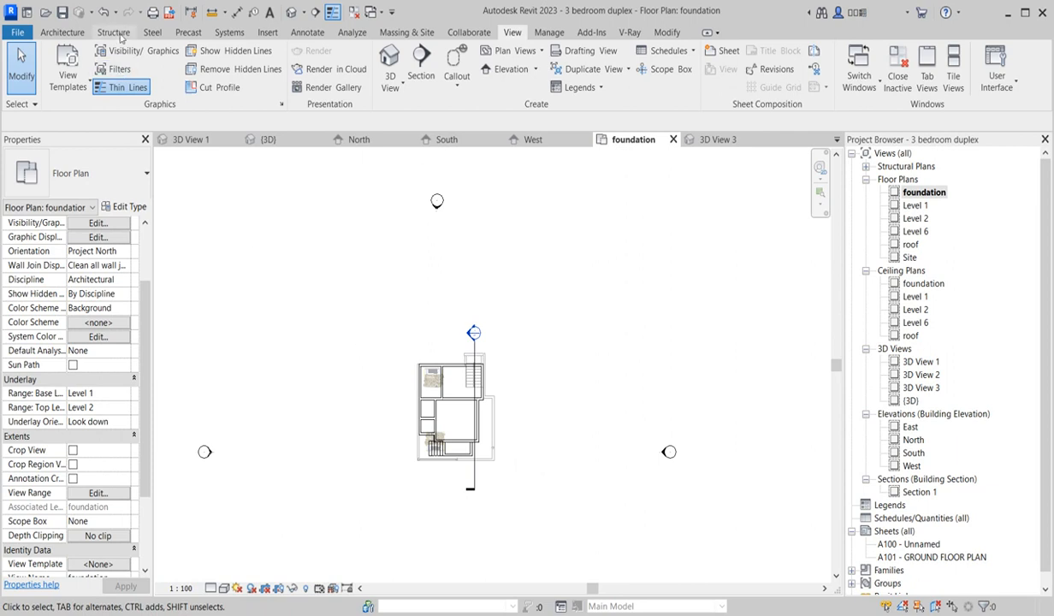
click(61, 32)
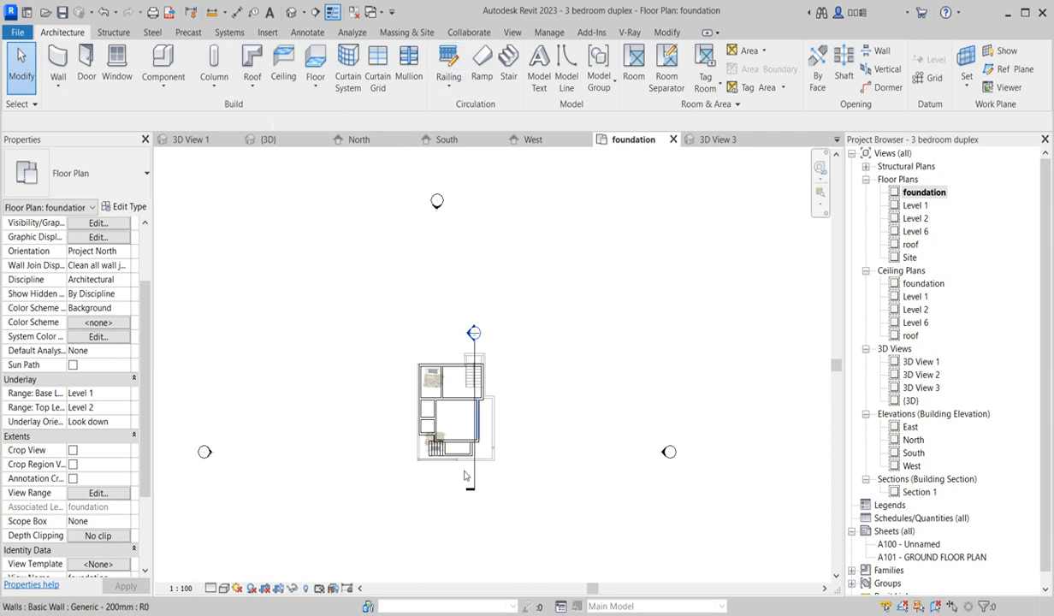
scroll(484, 368, up, 4)
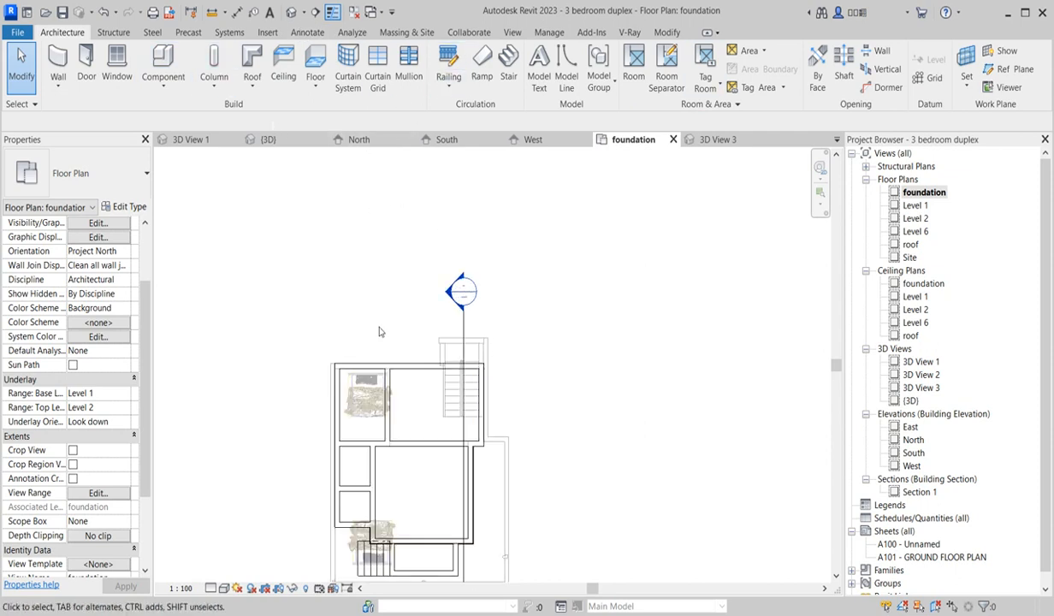
scroll(511, 419, down, 3)
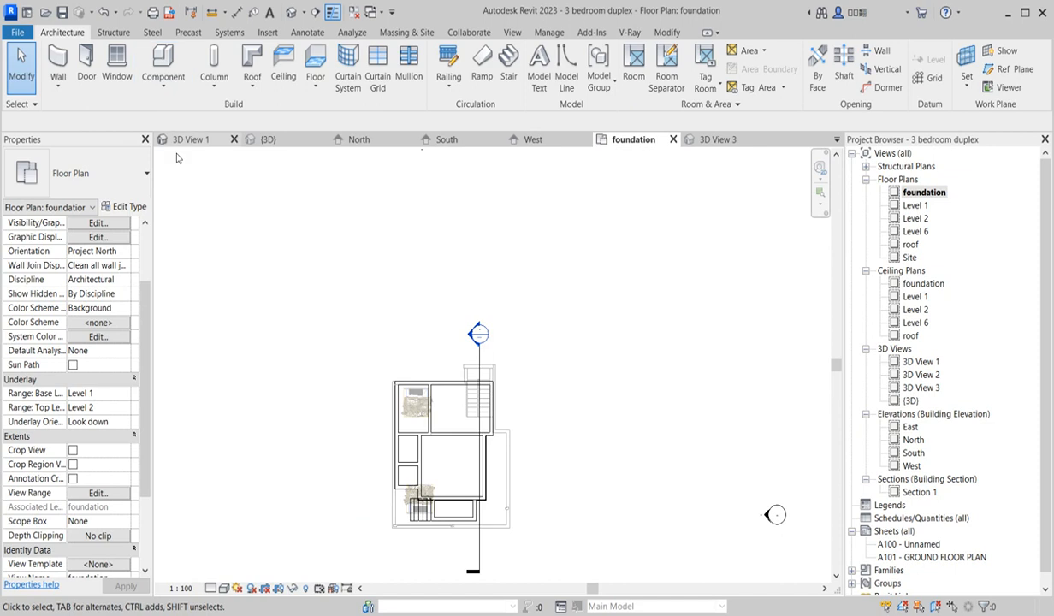
click(314, 84)
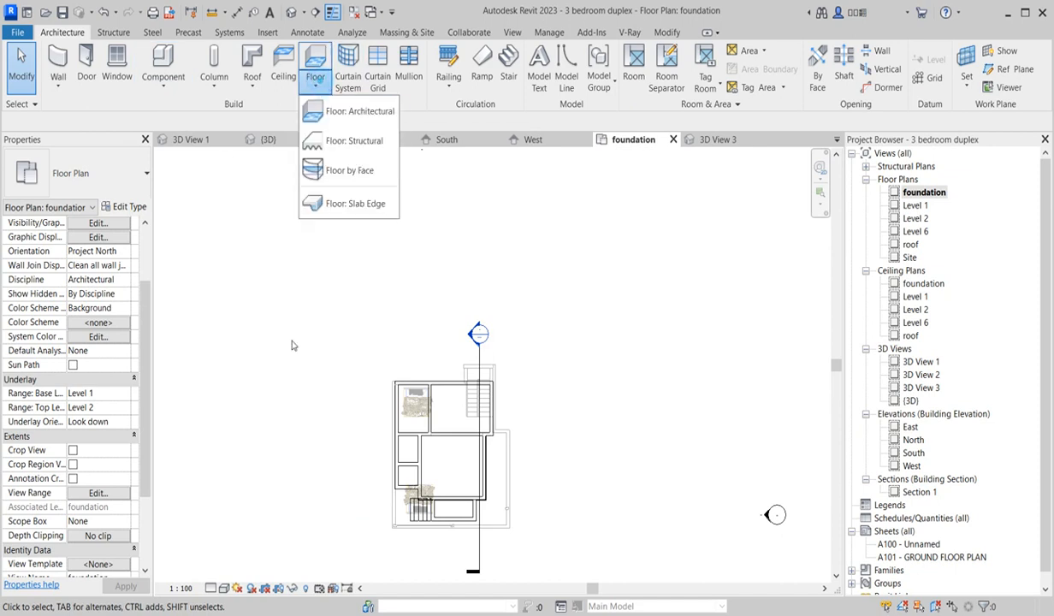
click(347, 112)
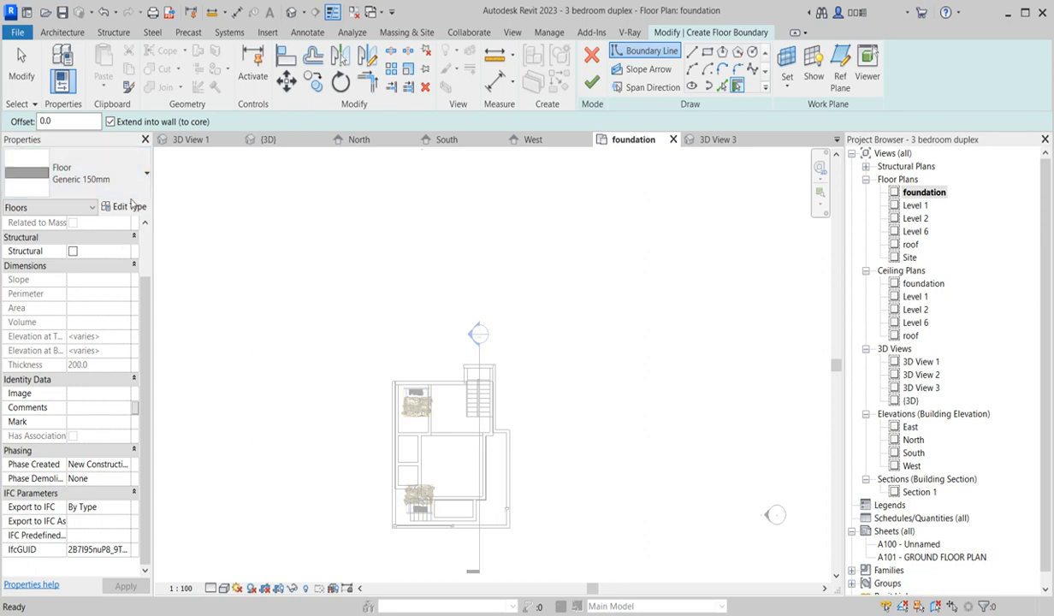
Duplicate the Generic 150mm floor type and set the structure layer thickness of the copy to 100.
click(128, 207)
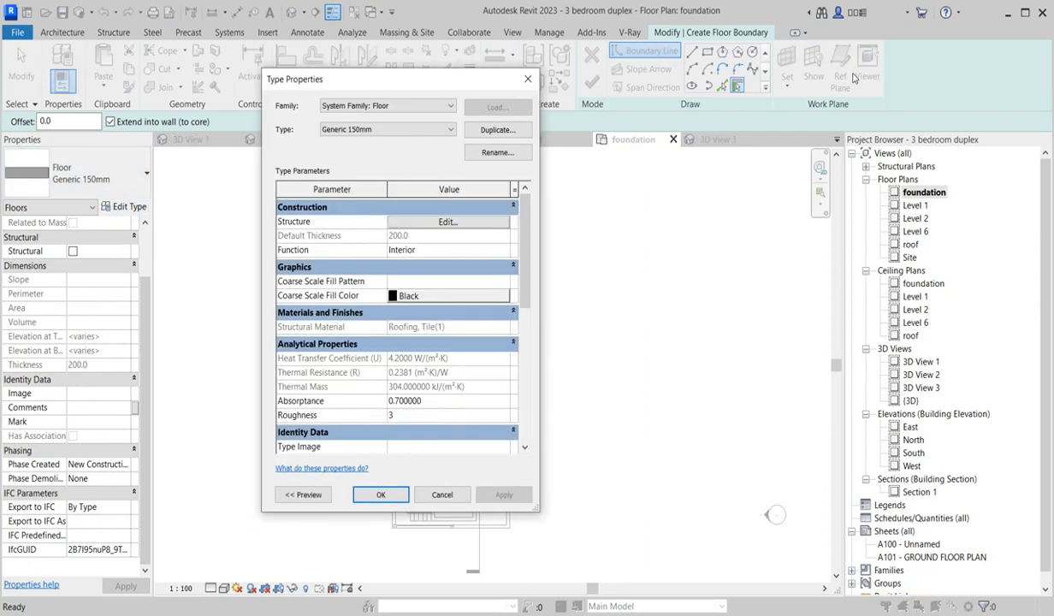
click(484, 131)
click(403, 325)
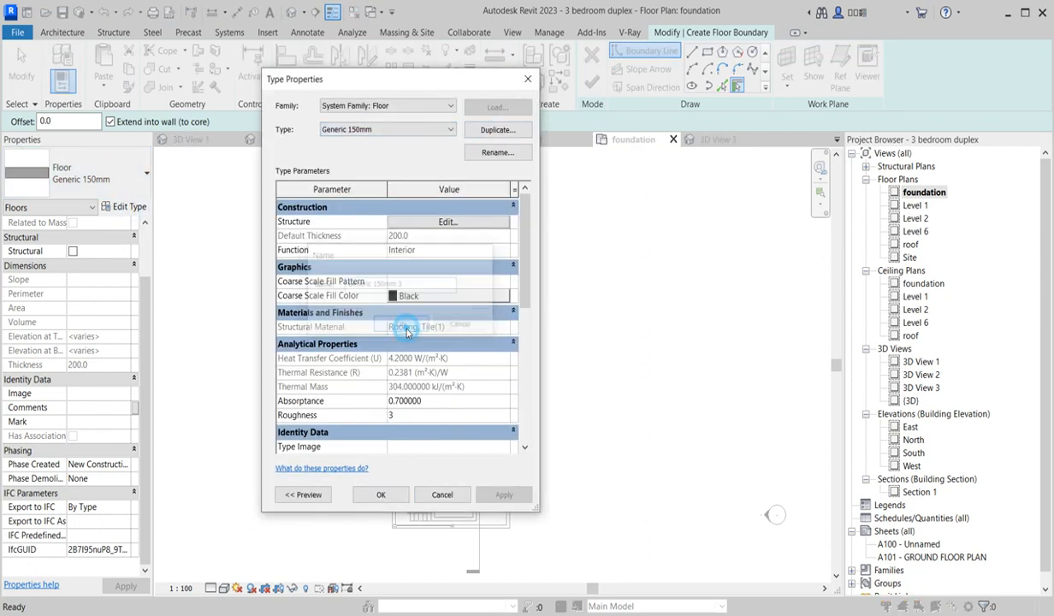
click(458, 224)
click(402, 232)
text(100)
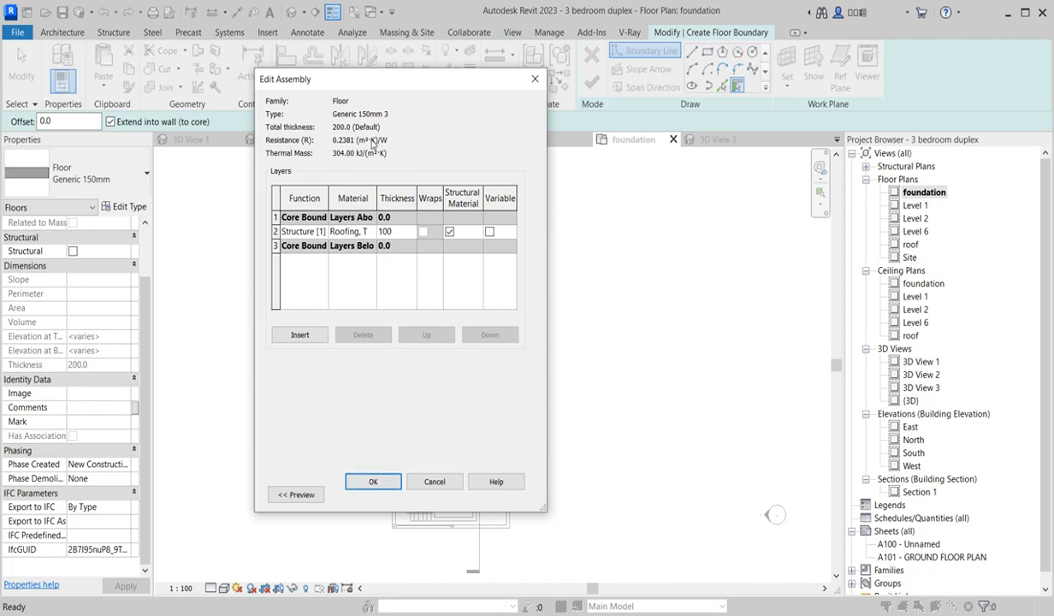
Open the material choices for the floor's structure layer and duplicate the Sash(1) material.
click(371, 233)
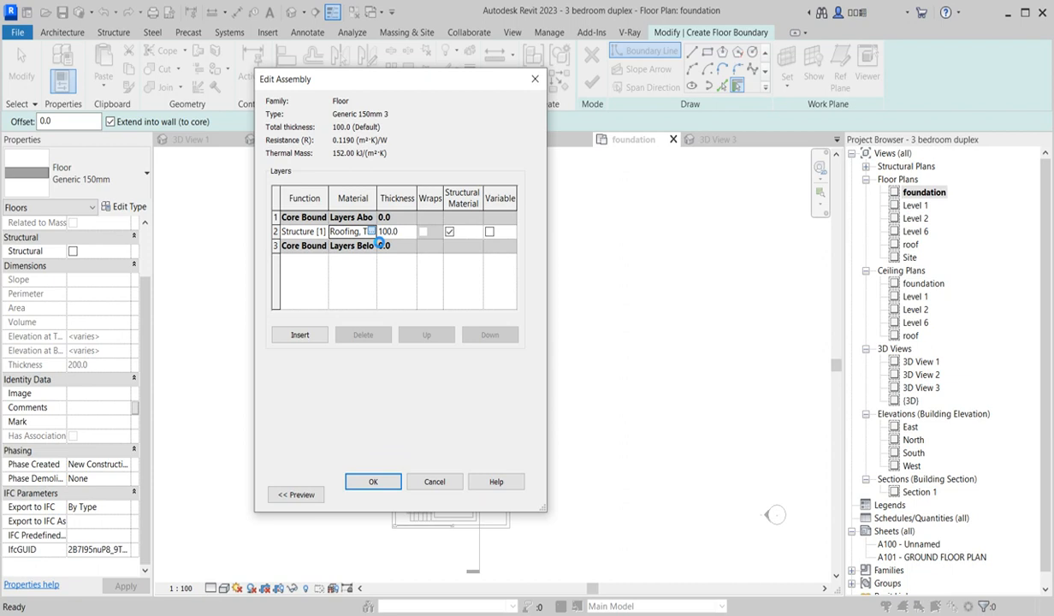
click(371, 232)
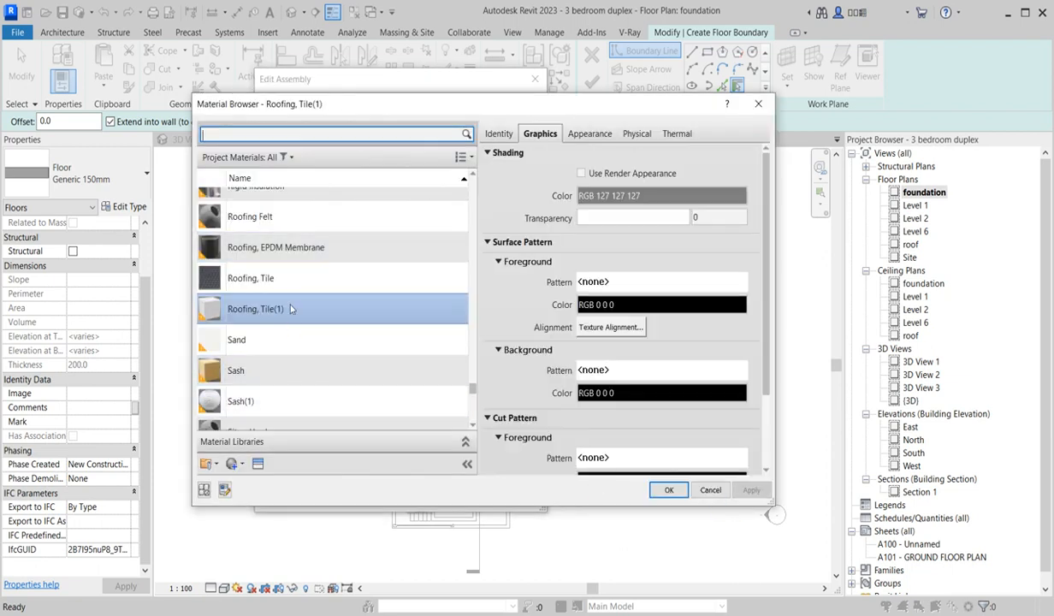
click(286, 400)
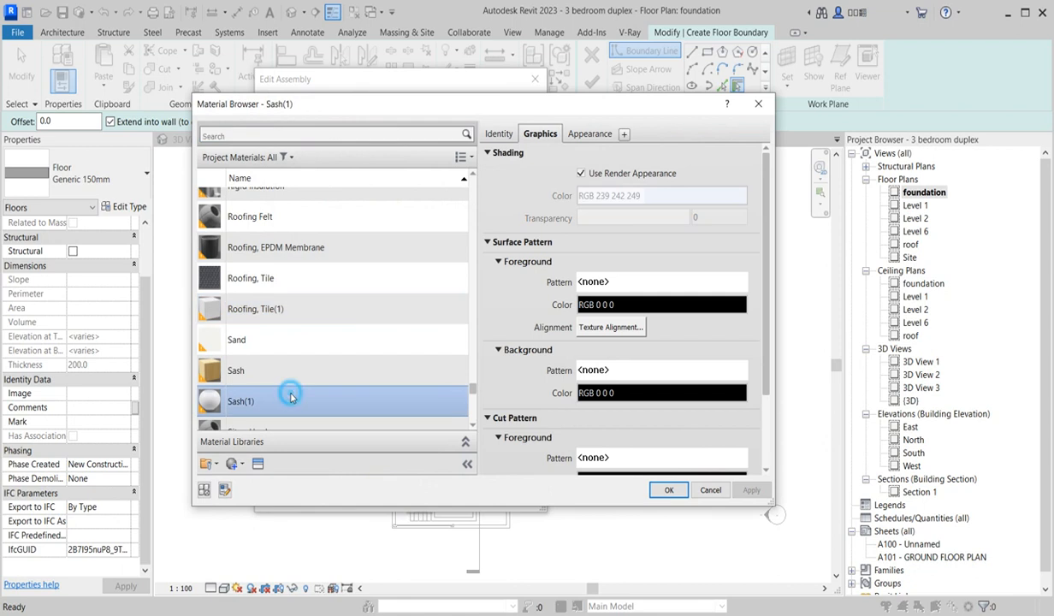
right_click(291, 395)
click(361, 418)
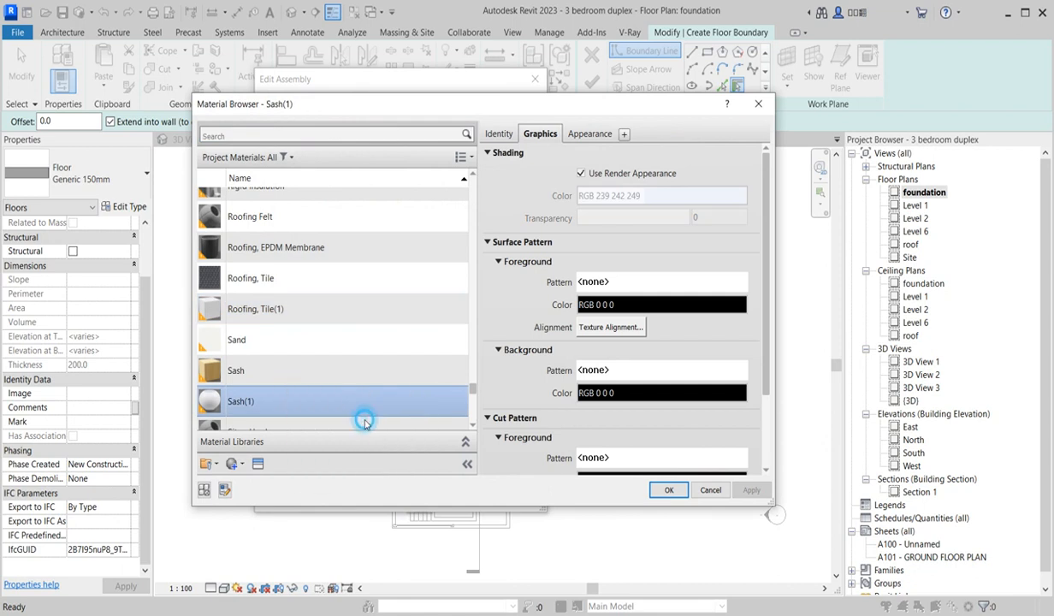
Replace the Sash(2) appearance with Acoustic Tile - 2x4 White Fissured from the Appearance Library's Miscellaneous category, and accept the material.
click(591, 135)
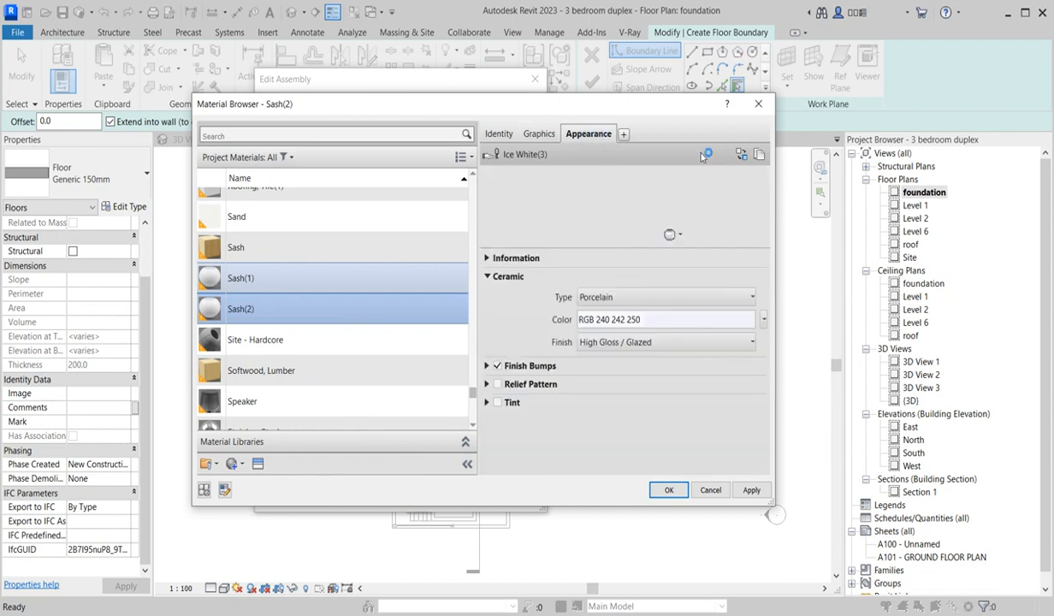
click(742, 155)
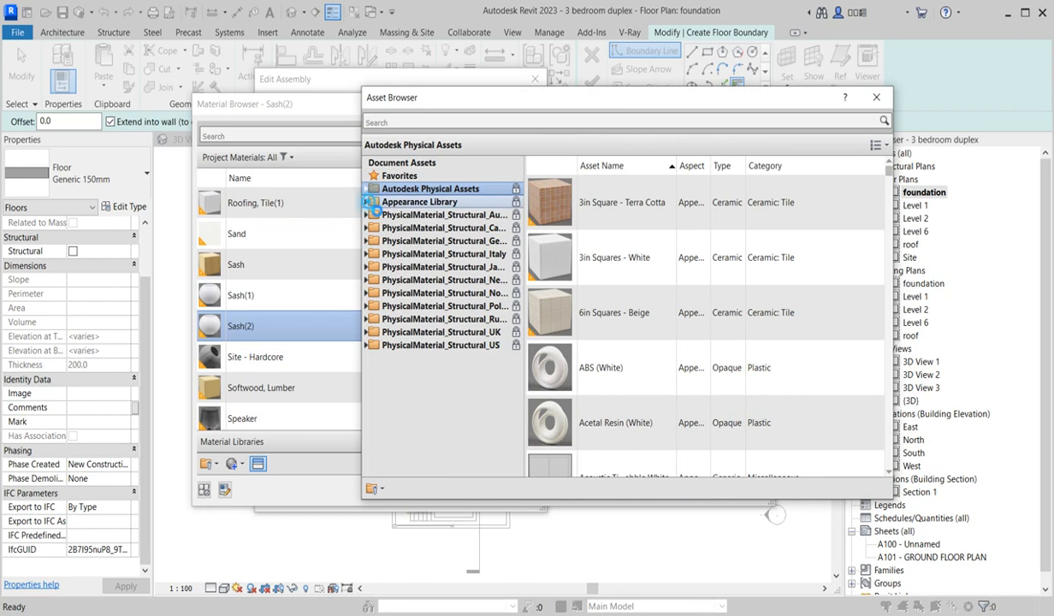
click(403, 202)
click(367, 203)
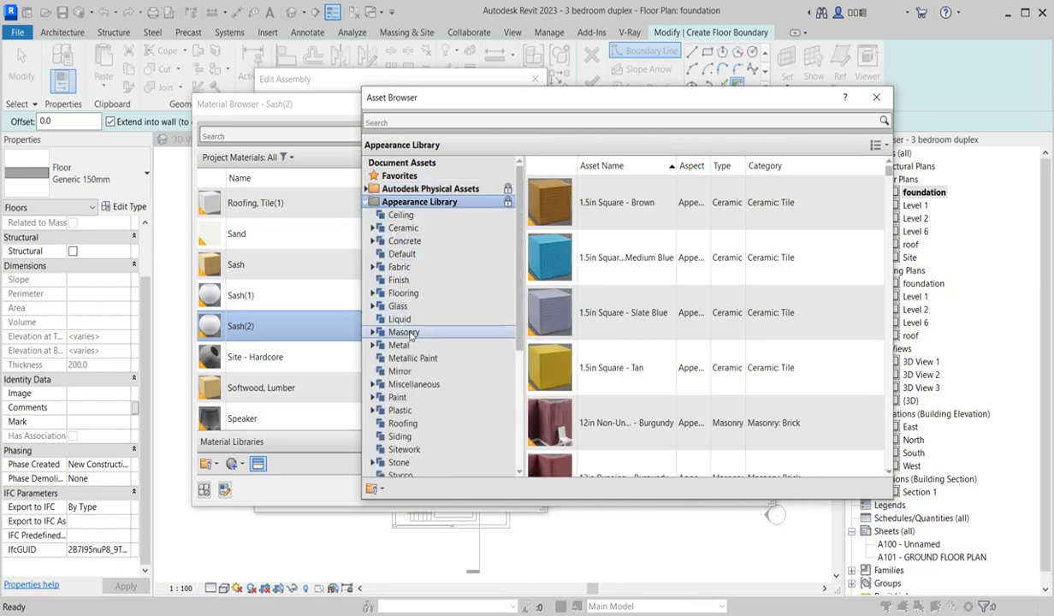
click(433, 386)
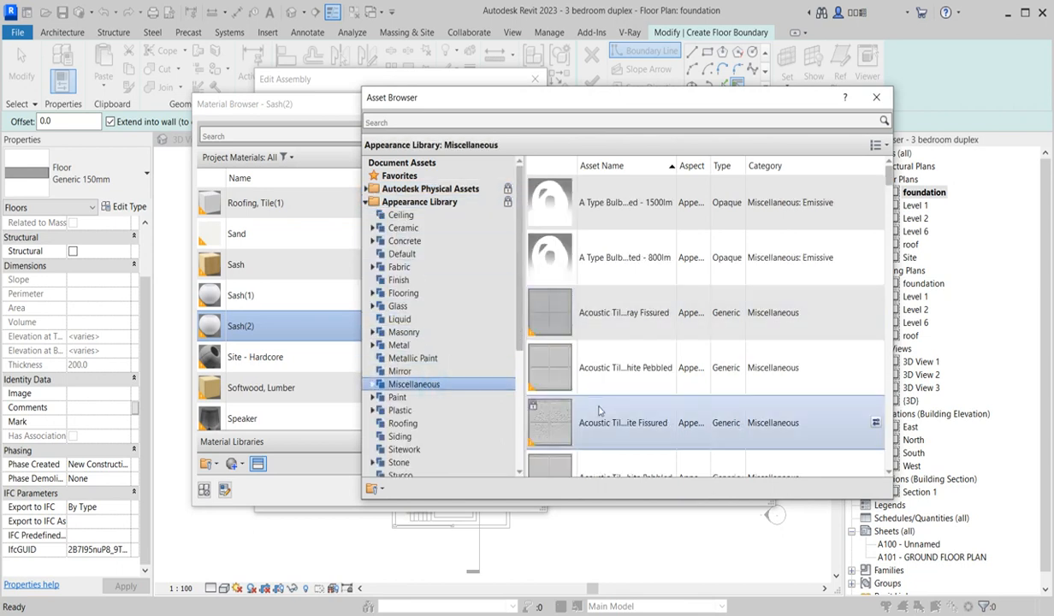
scroll(597, 350, down, 5)
scroll(581, 413, down, 3)
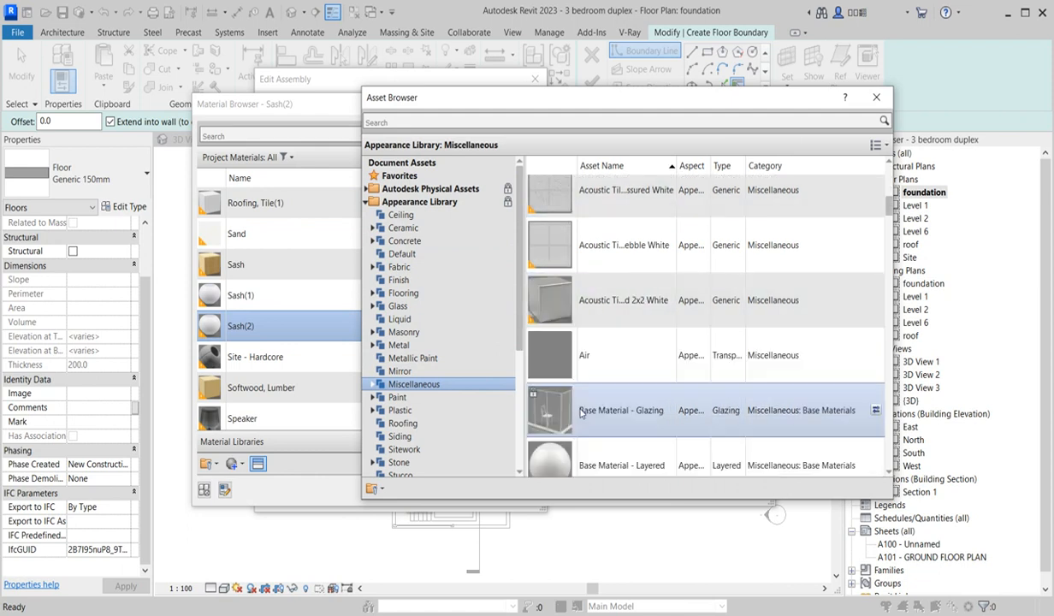
scroll(588, 417, down, 4)
scroll(600, 376, up, 8)
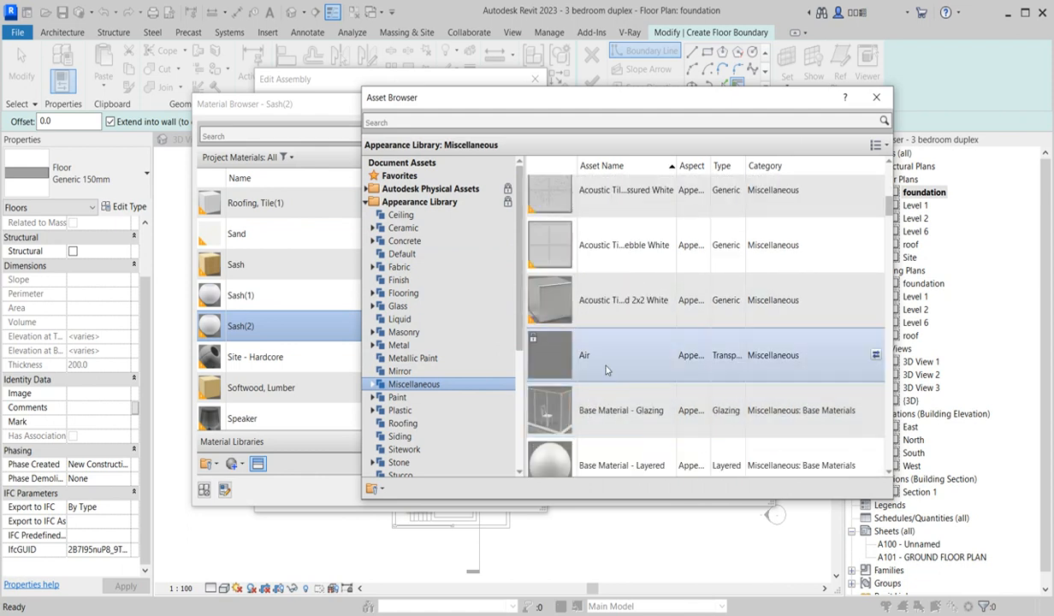
scroll(607, 411, up, 3)
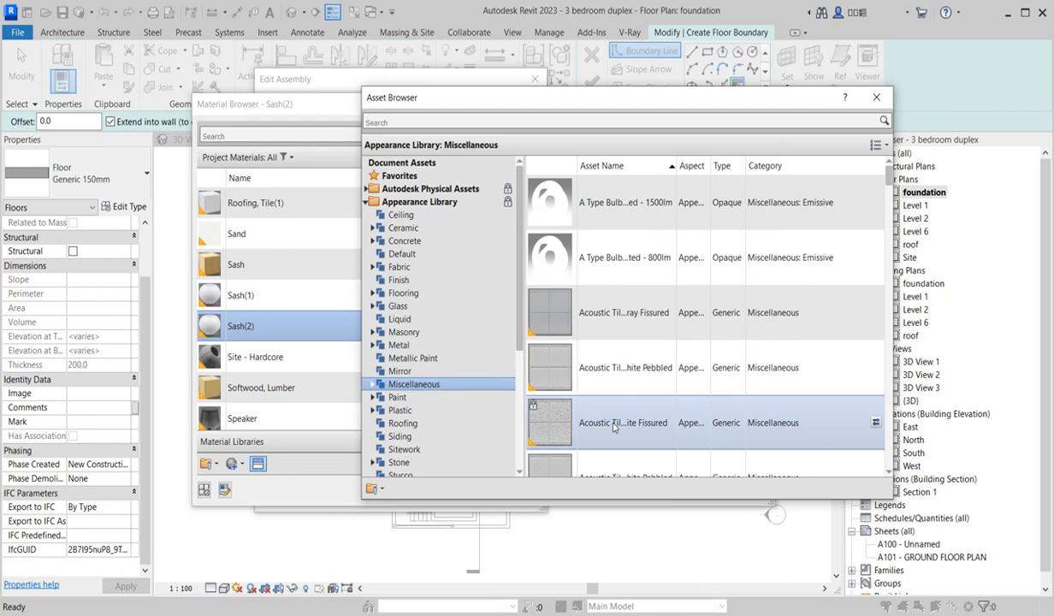
click(877, 101)
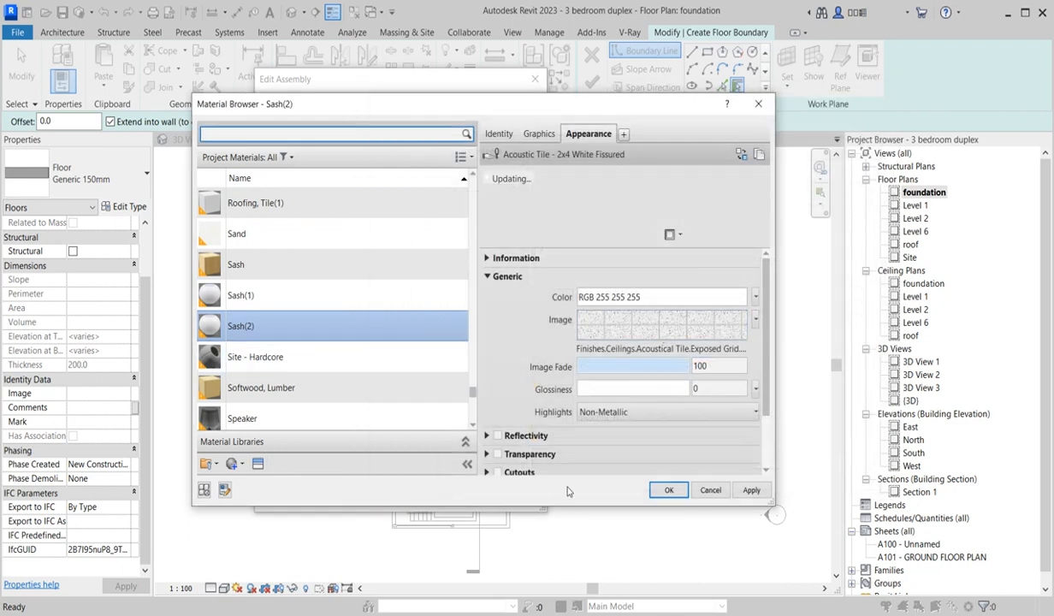
click(669, 491)
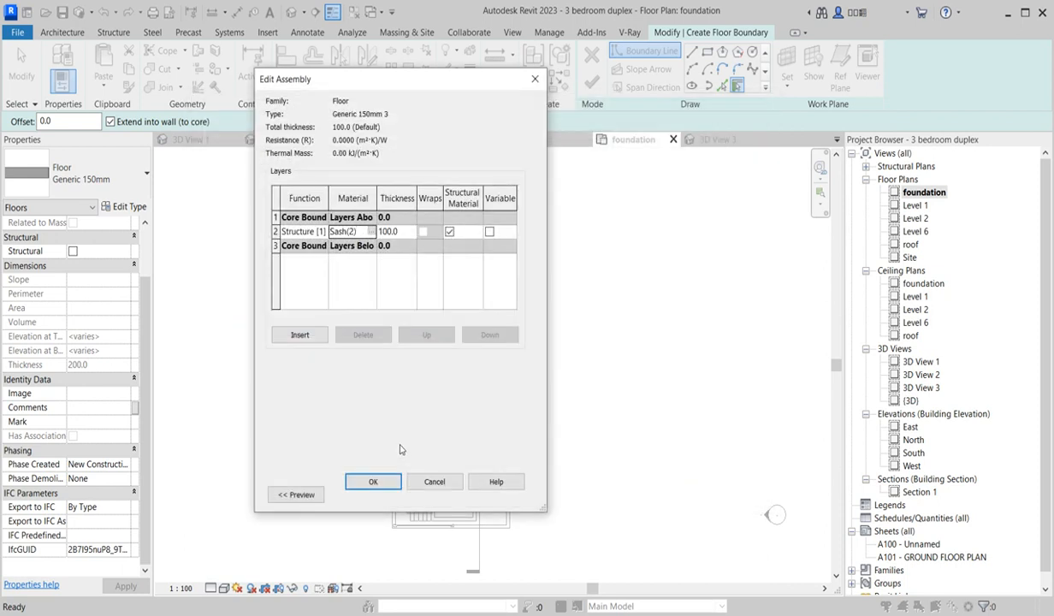
Reopen the Sash(2) material and set its image texture sample size to 6000 mm in width and height.
click(372, 231)
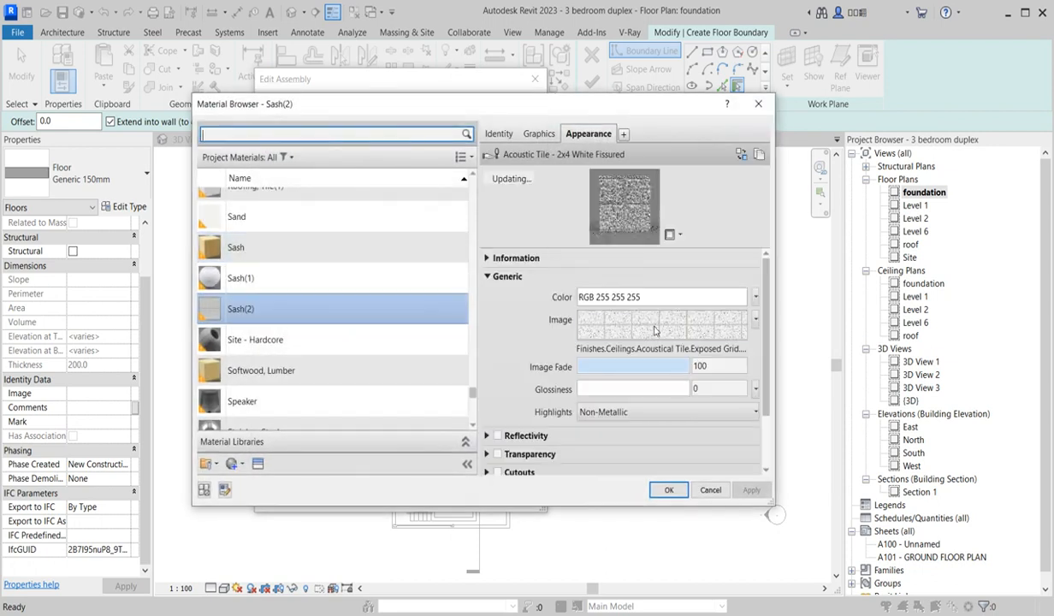
click(656, 327)
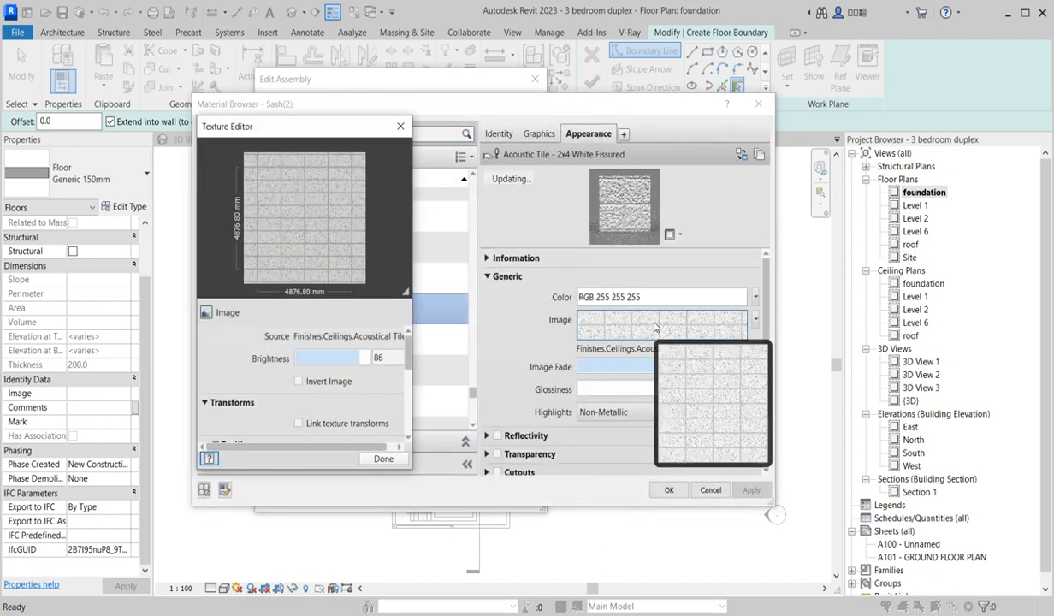
drag(409, 364, 407, 414)
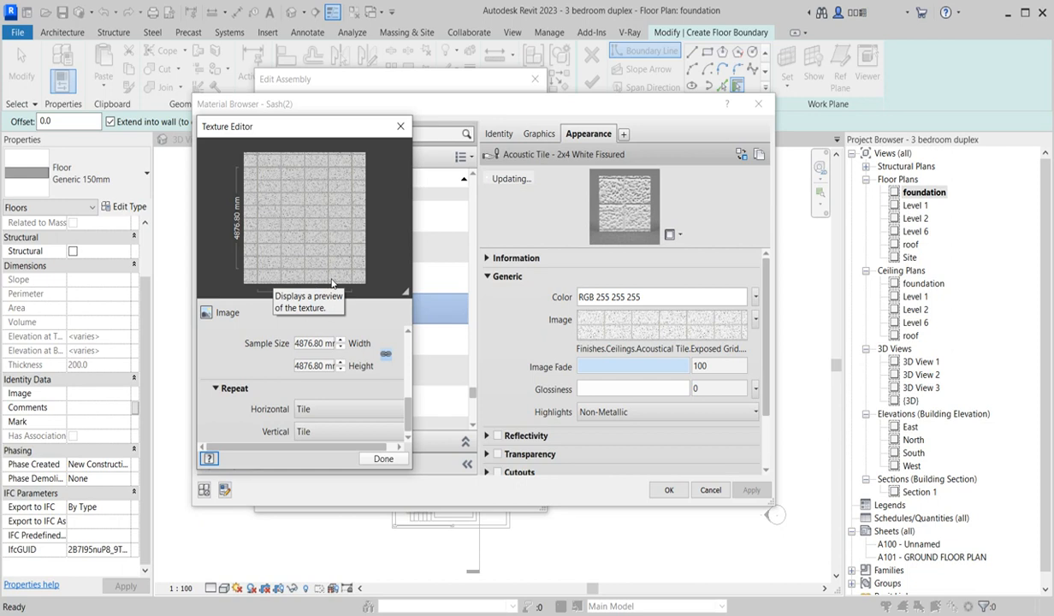
click(330, 346)
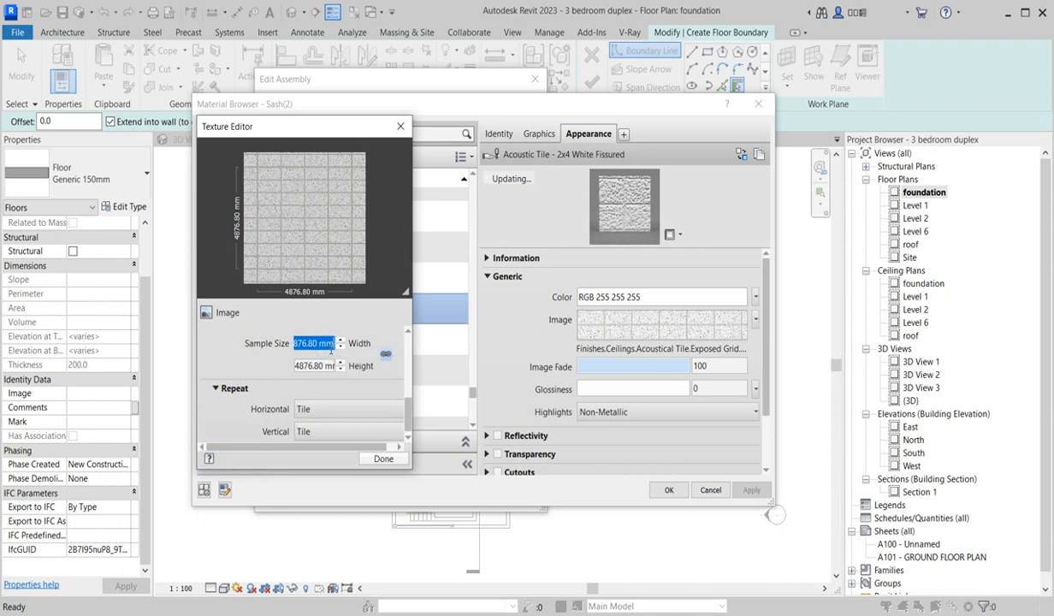
text(6000)
key(Tab)
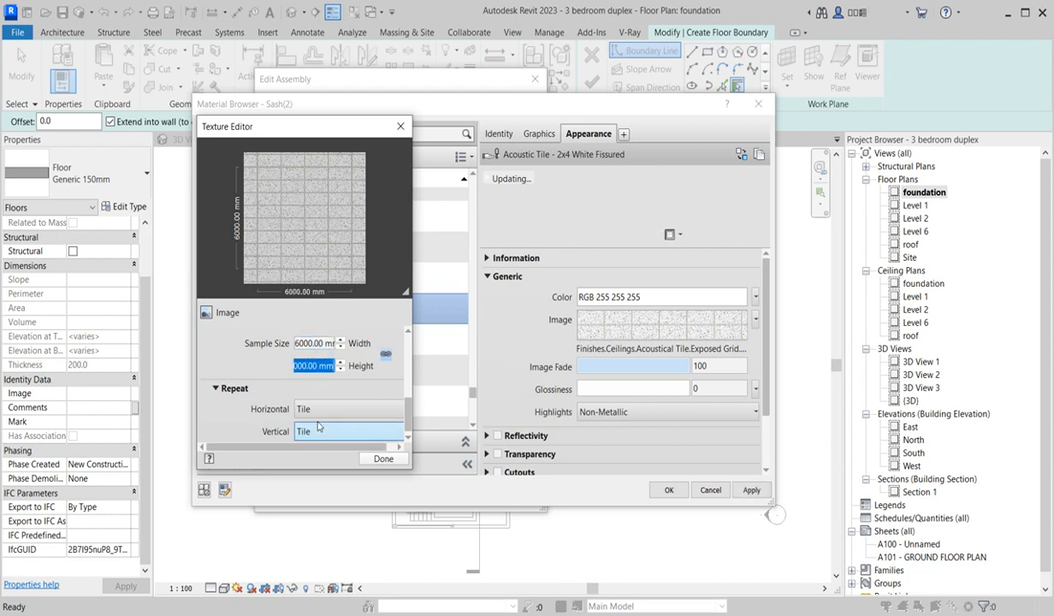
click(382, 459)
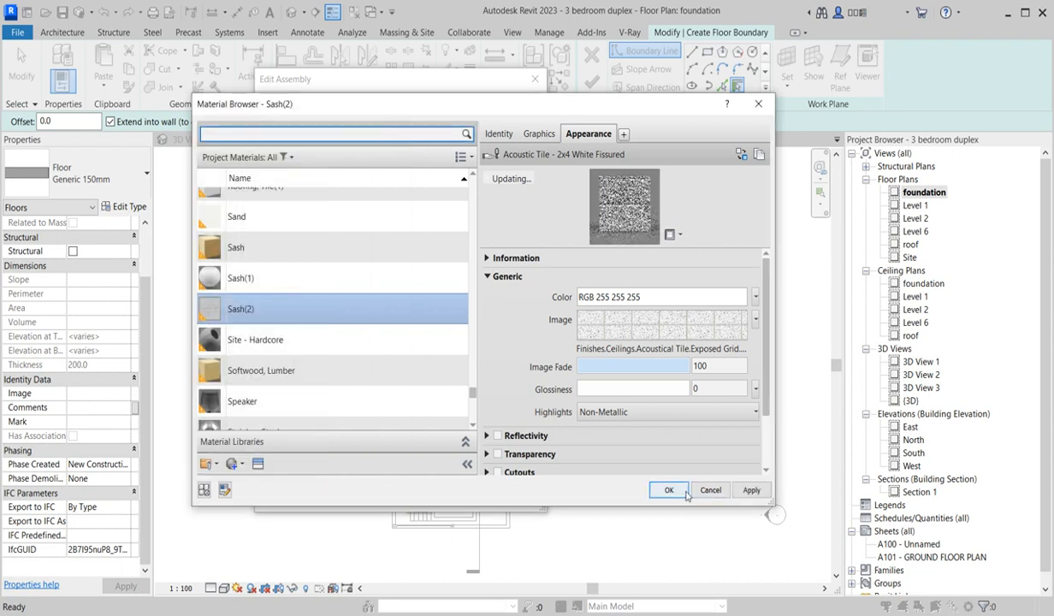
Raise the Sash(2) bump amount to 1,000 and accept the material, floor assembly and type properties.
scroll(637, 442, down, 2)
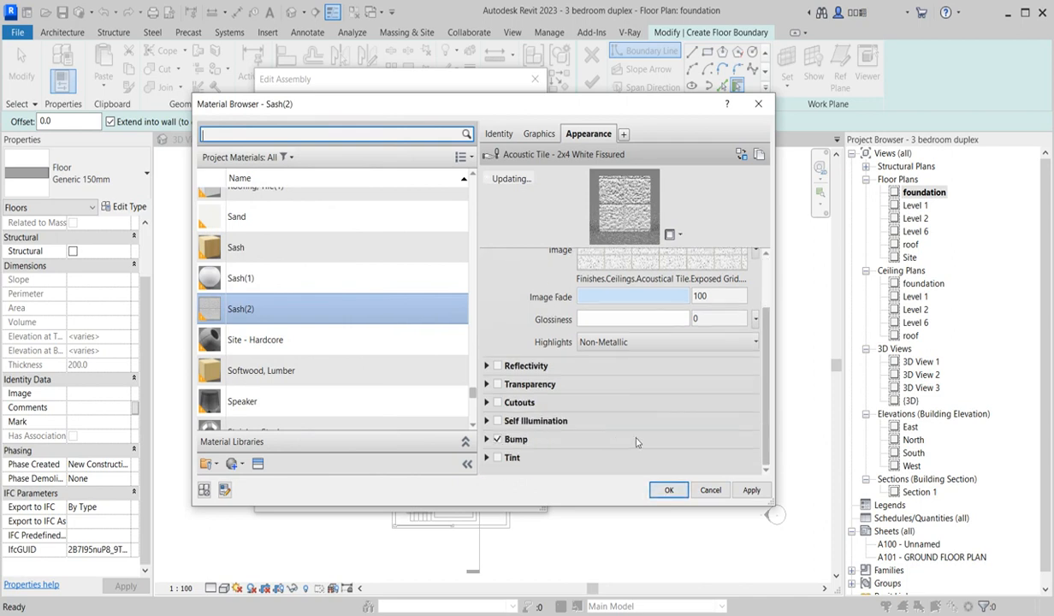
click(486, 439)
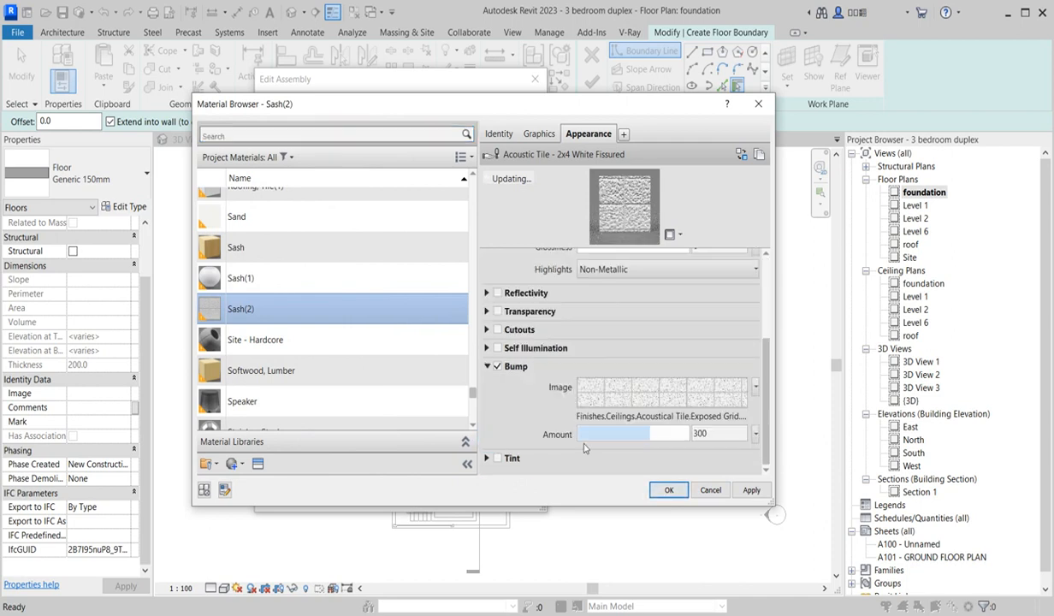
drag(651, 438, 680, 435)
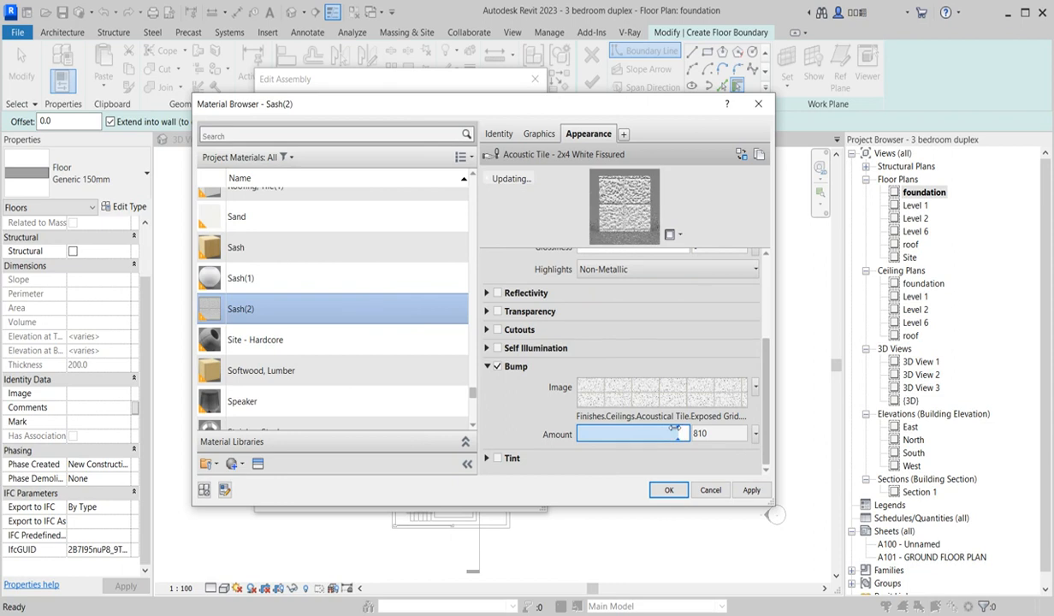
drag(681, 435, 689, 434)
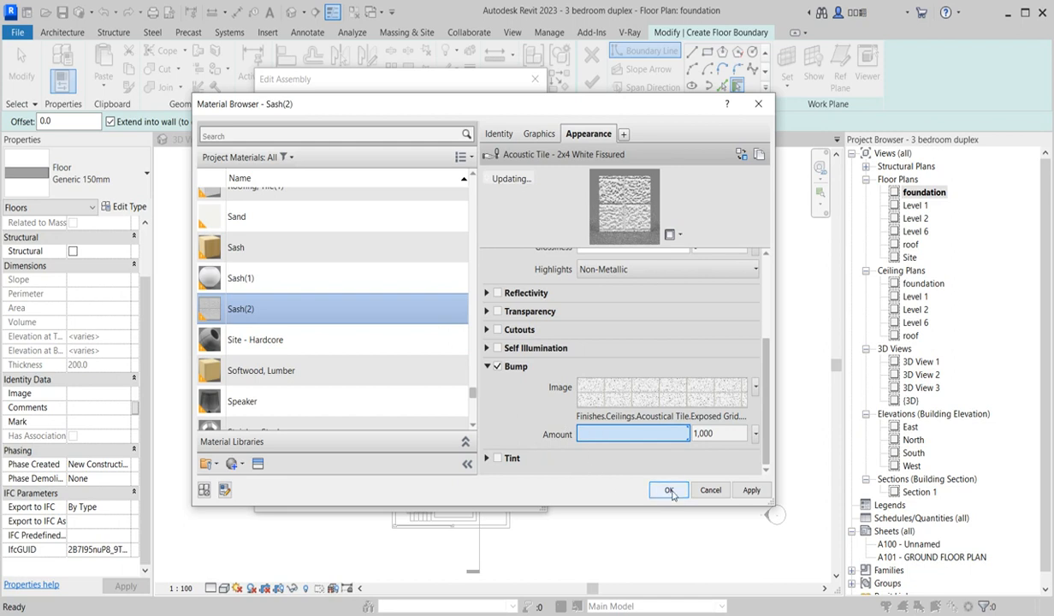
click(669, 492)
click(373, 483)
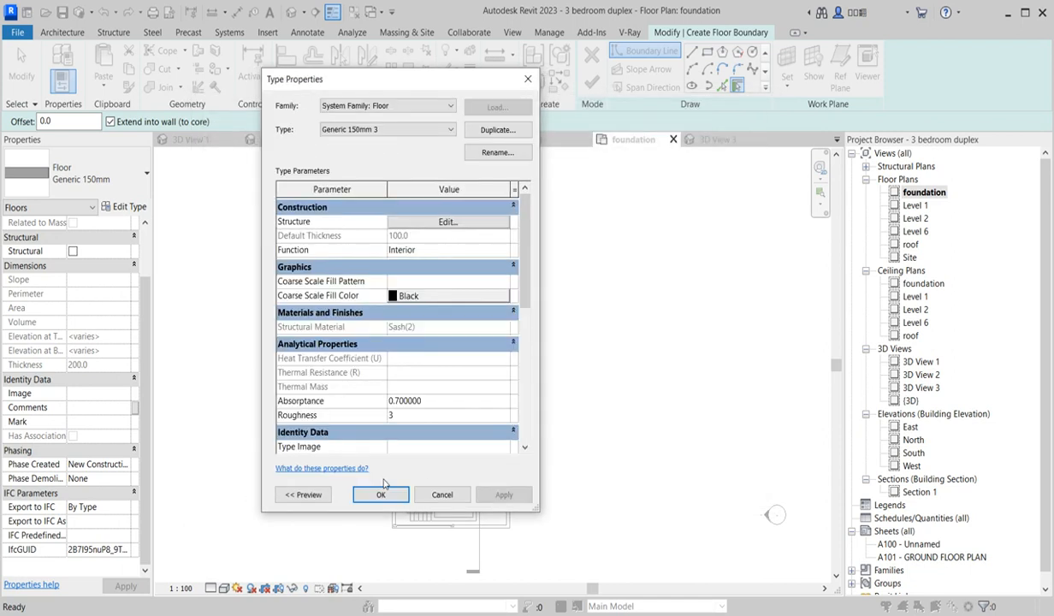
click(381, 494)
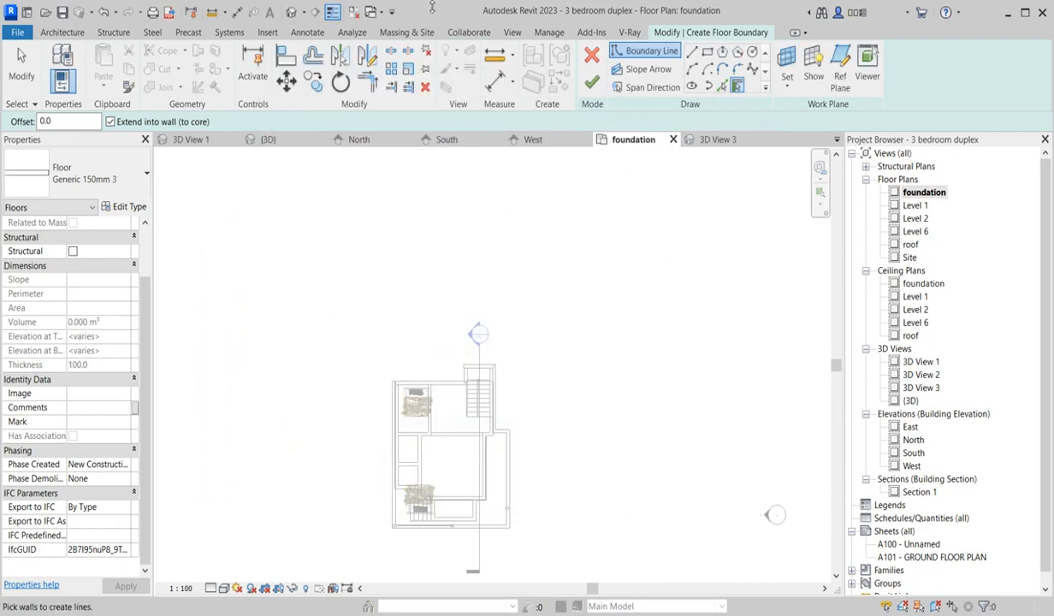
Sketch a rectangular floor boundary about 16000 by 19000 around the house, finish the floor and save the project.
click(707, 52)
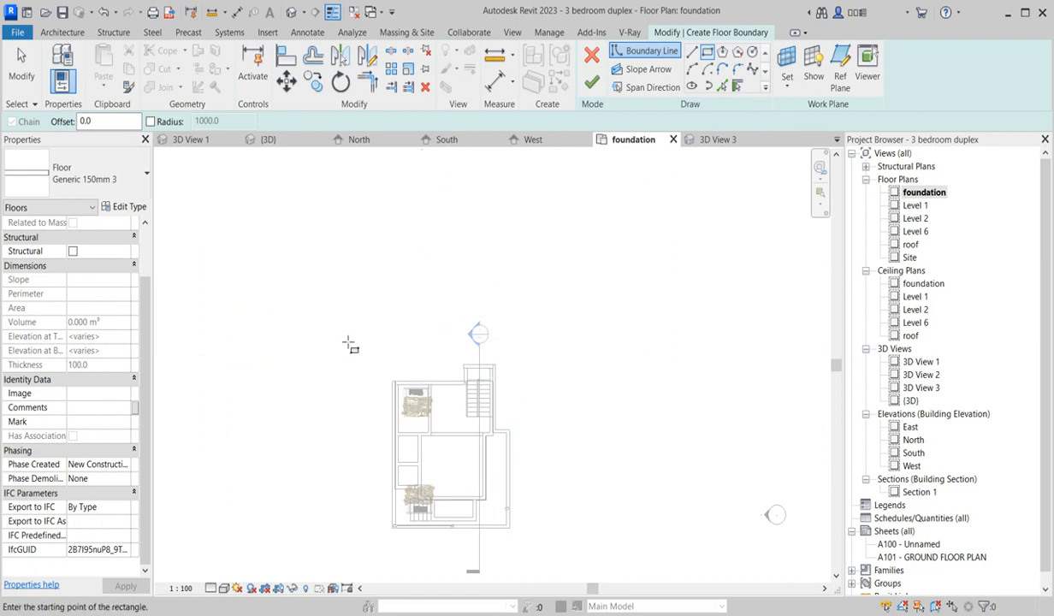
click(346, 315)
scroll(496, 449, down, 3)
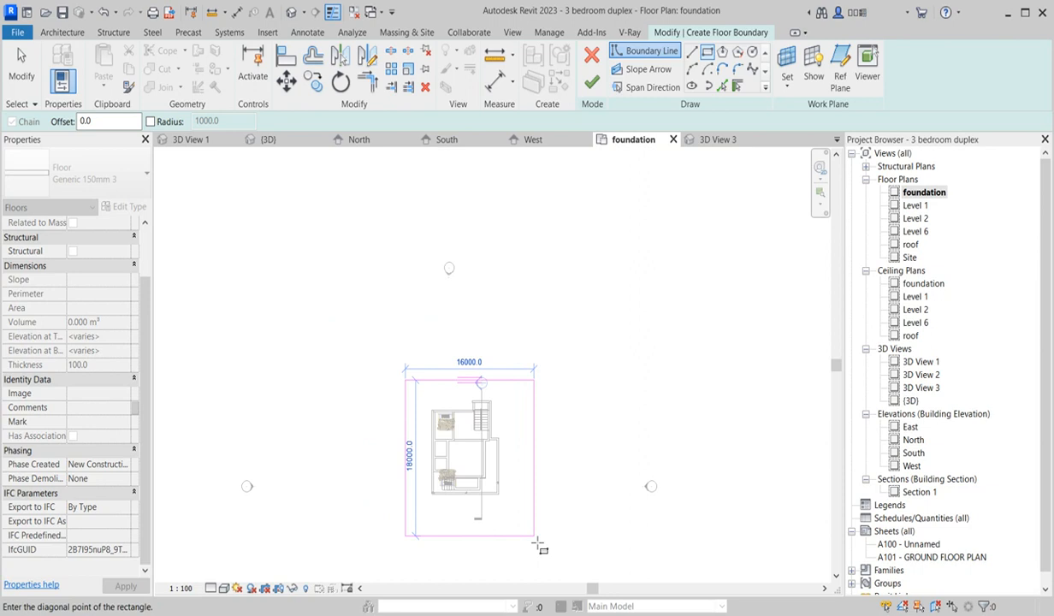
click(534, 545)
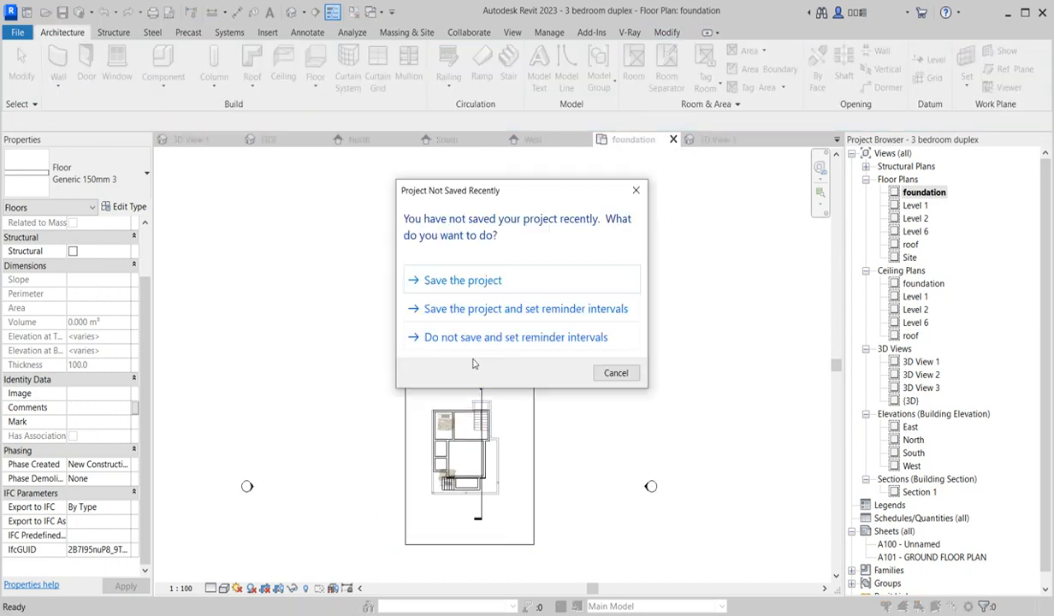
click(467, 282)
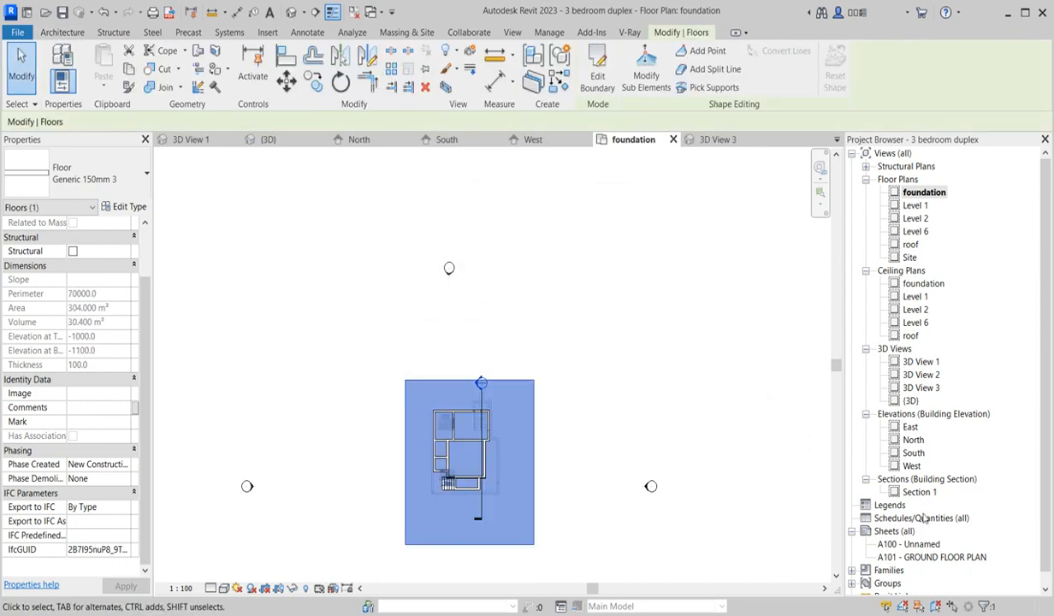
Open the 3D View 3 camera view and set its visual style to Shaded to check the new slab.
double_click(922, 388)
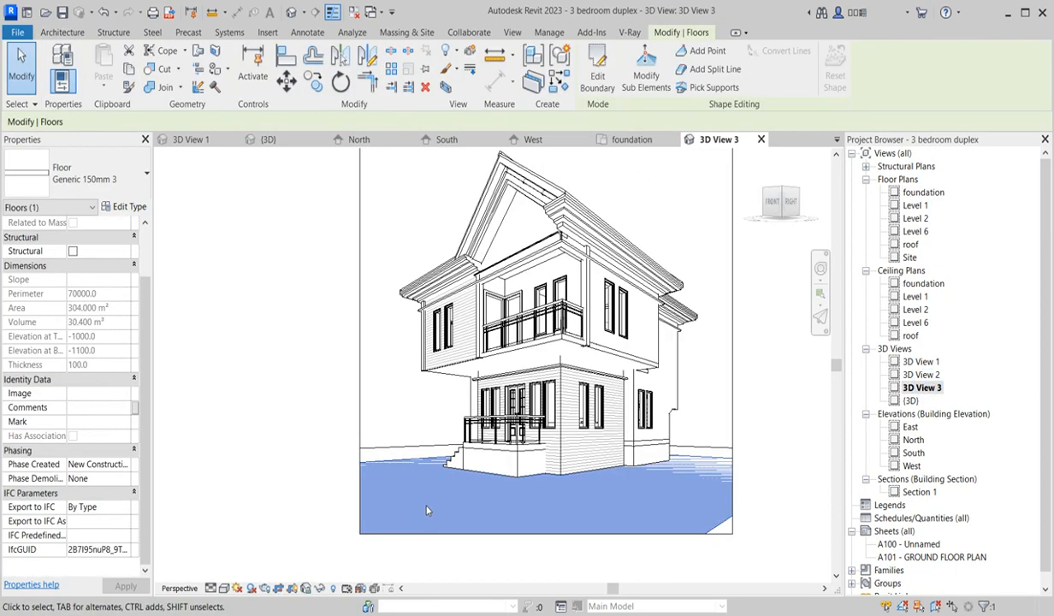
click(276, 374)
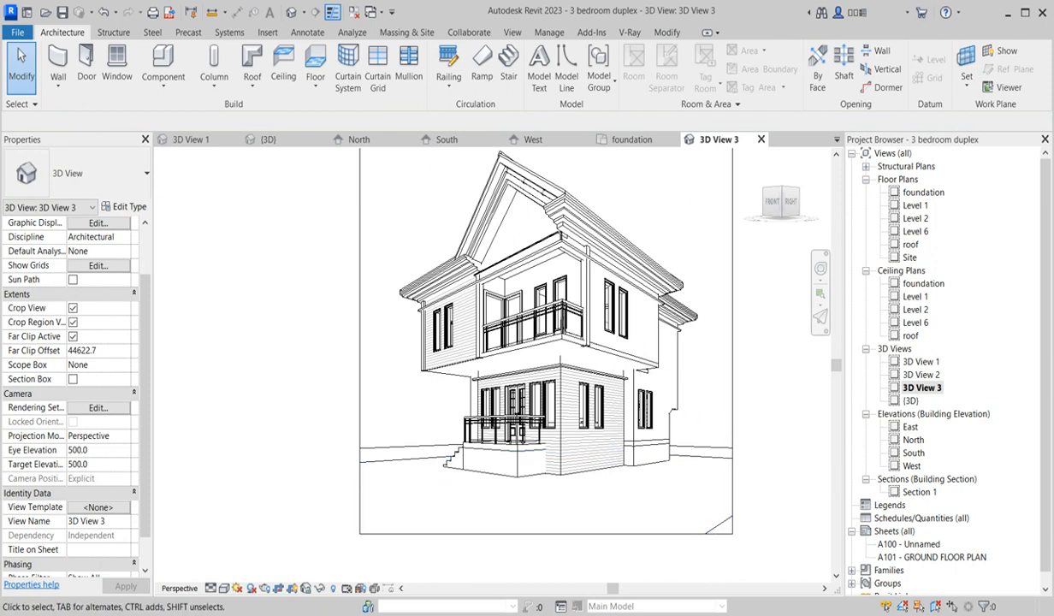
click(223, 588)
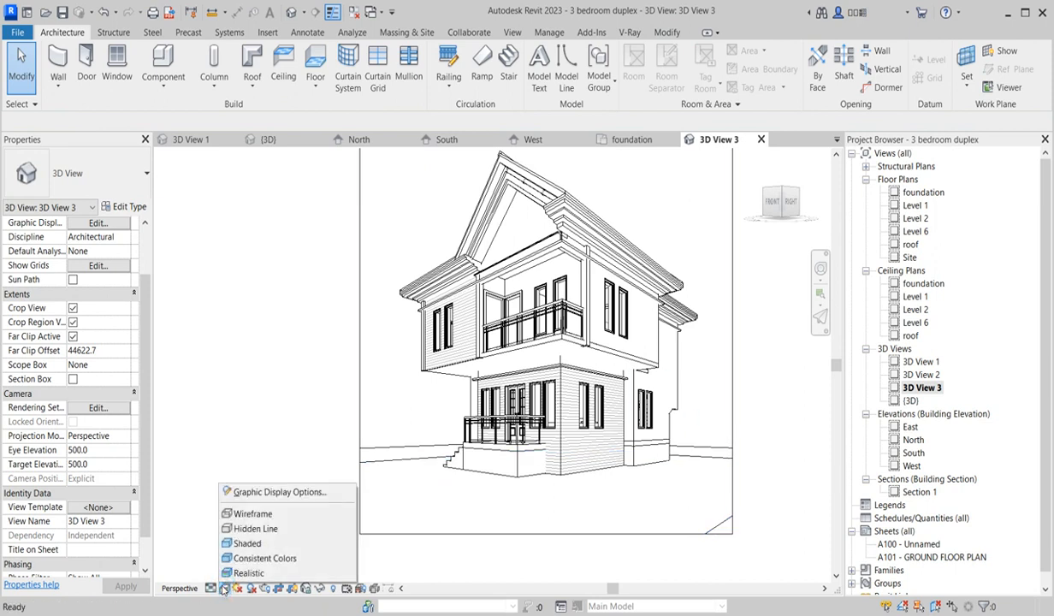
click(247, 544)
click(223, 292)
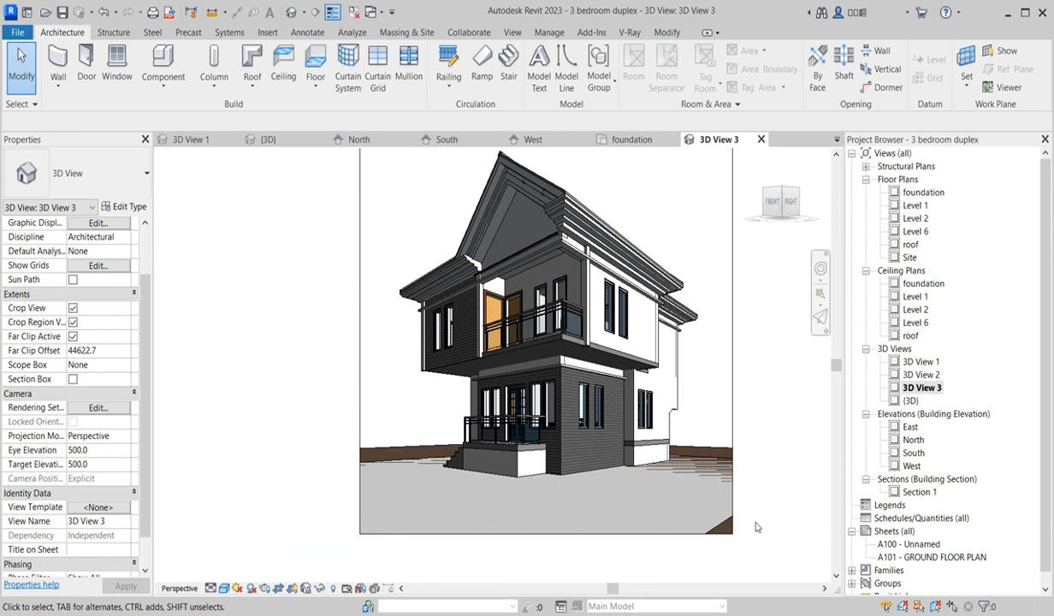
scroll(725, 534, up, 3)
scroll(726, 534, down, 4)
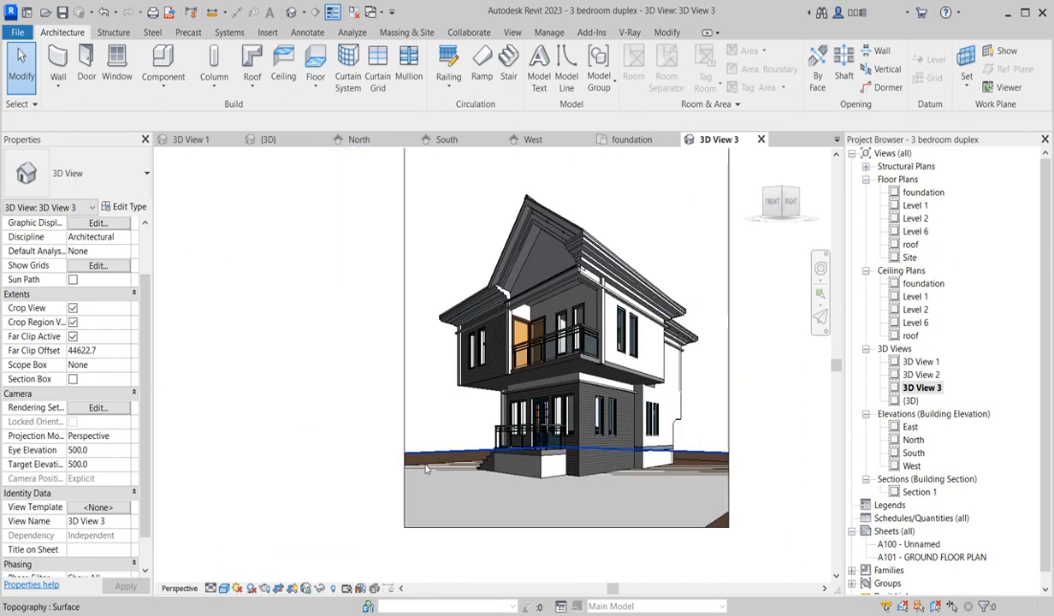
In the foundation plan, draw wall 10 walls along the slab's upper west edge and north edge past the northeast corner, and reopen 3D View 3.
double_click(915, 206)
double_click(916, 193)
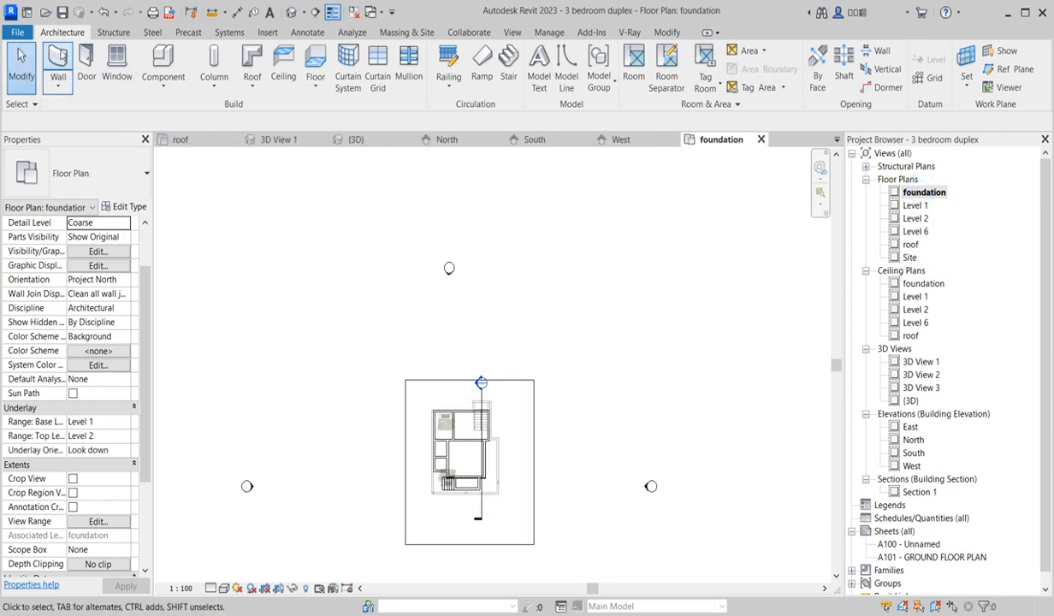
click(58, 56)
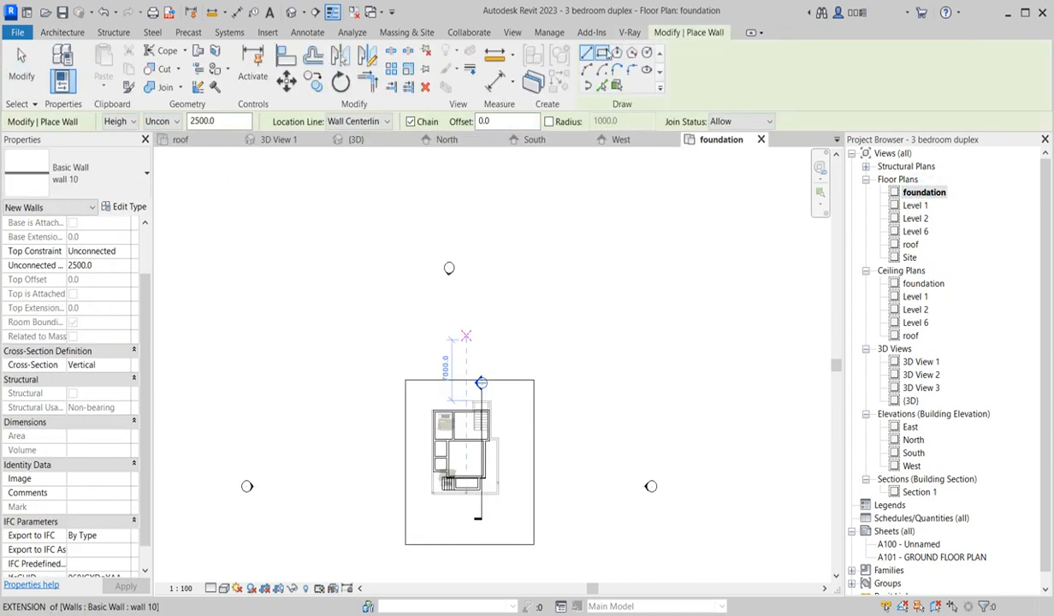
click(406, 502)
click(403, 378)
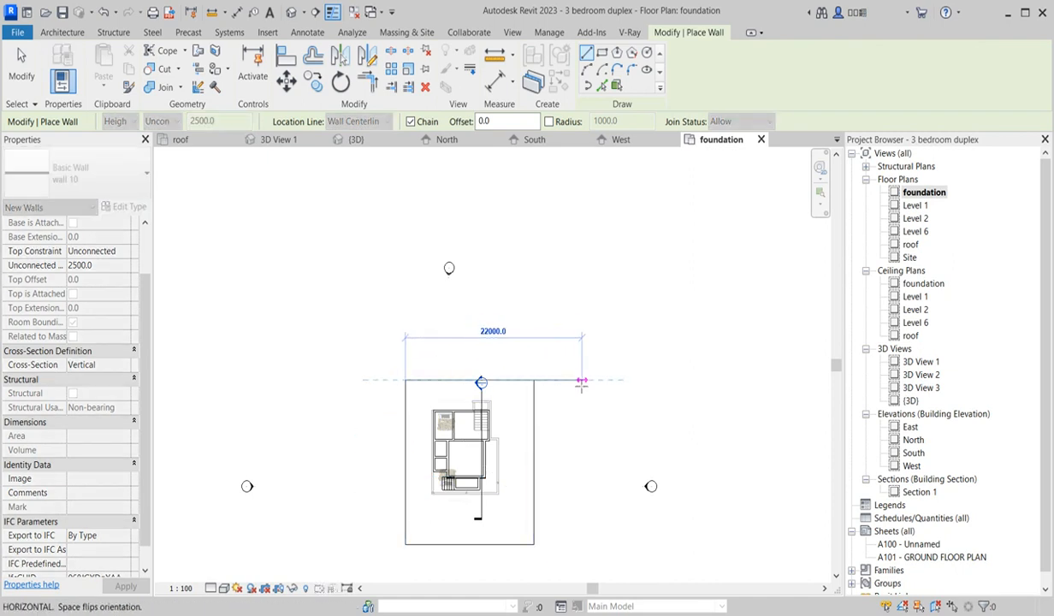
click(575, 379)
key(Escape)
key(Escape)
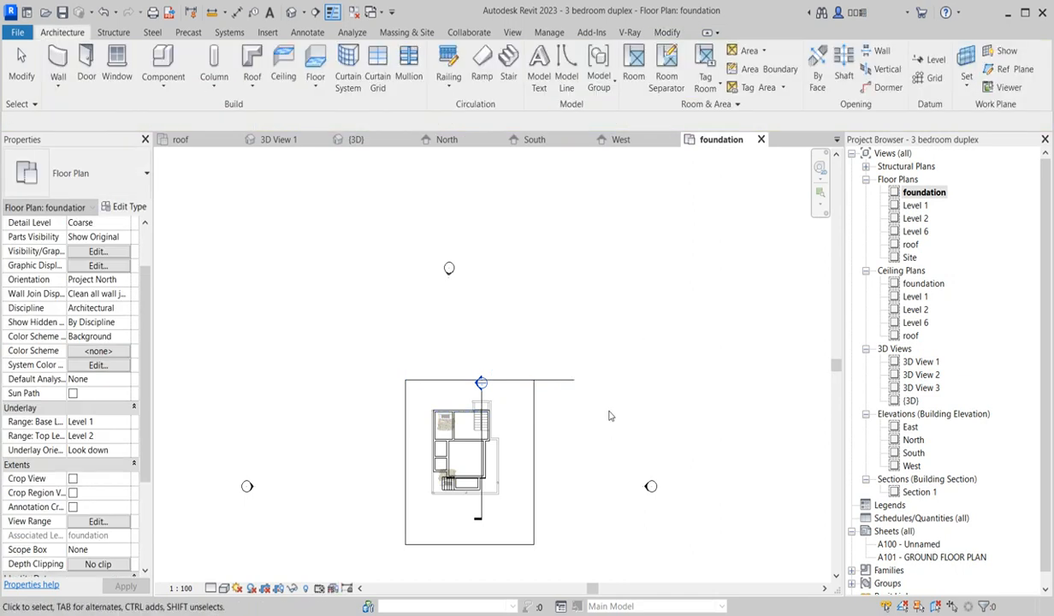
double_click(921, 388)
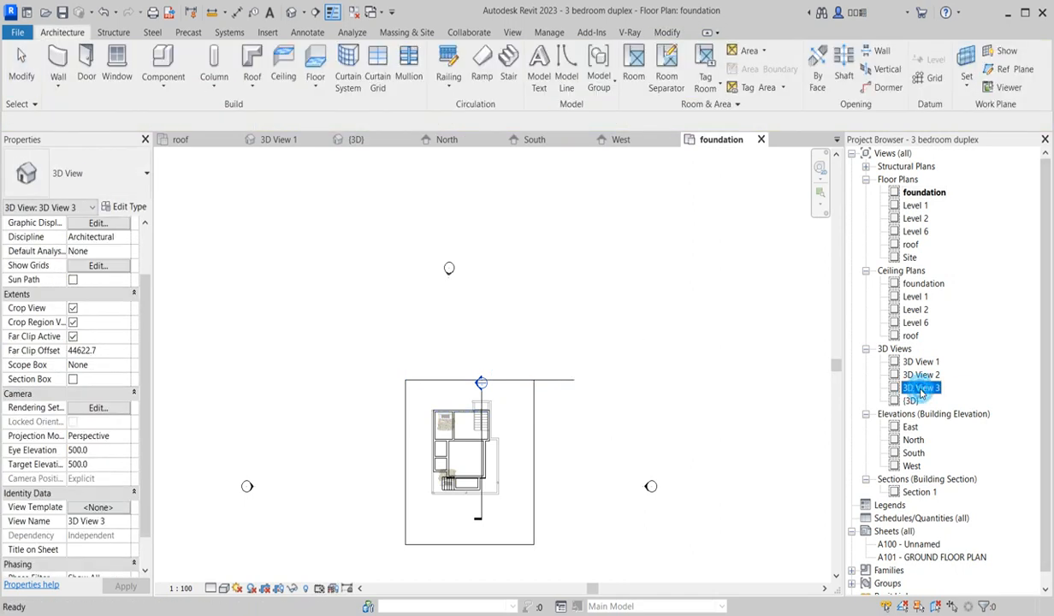
In the foundation plan, extend the west perimeter wall southward past the slab's southwest corner.
click(441, 420)
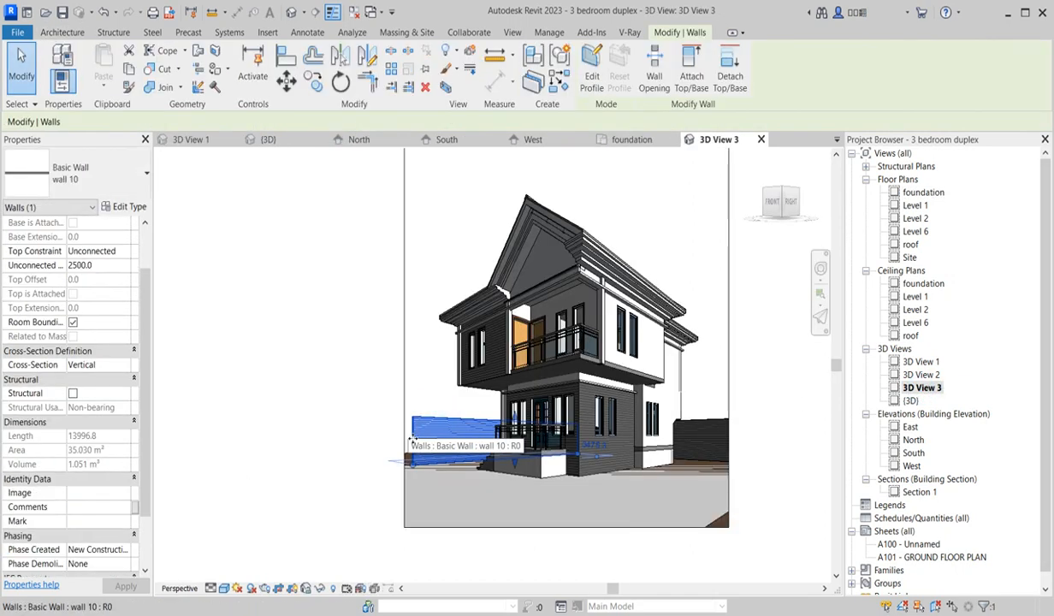
double_click(923, 192)
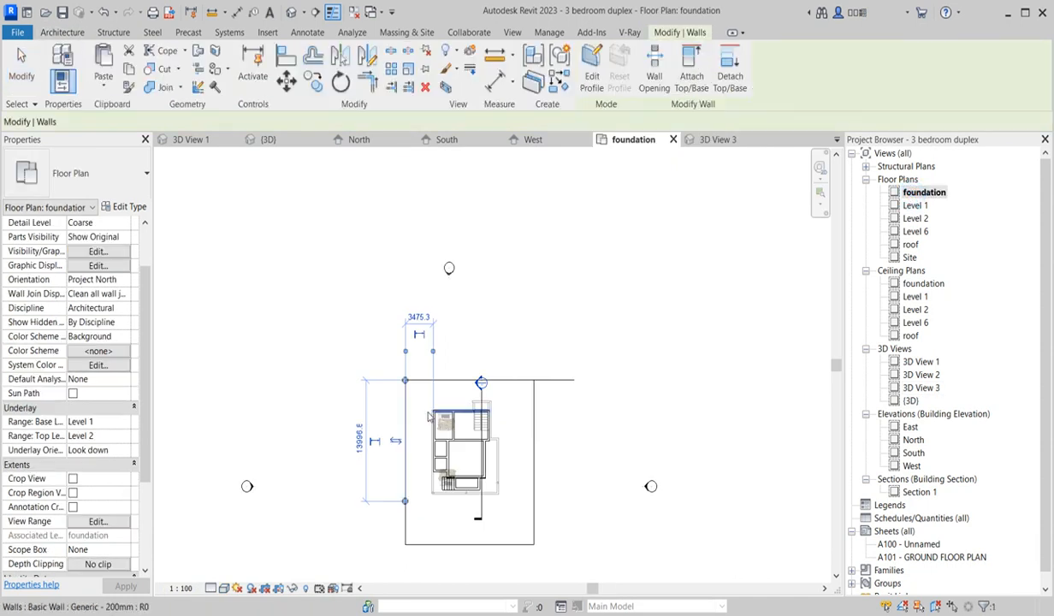
drag(407, 504, 405, 579)
click(643, 428)
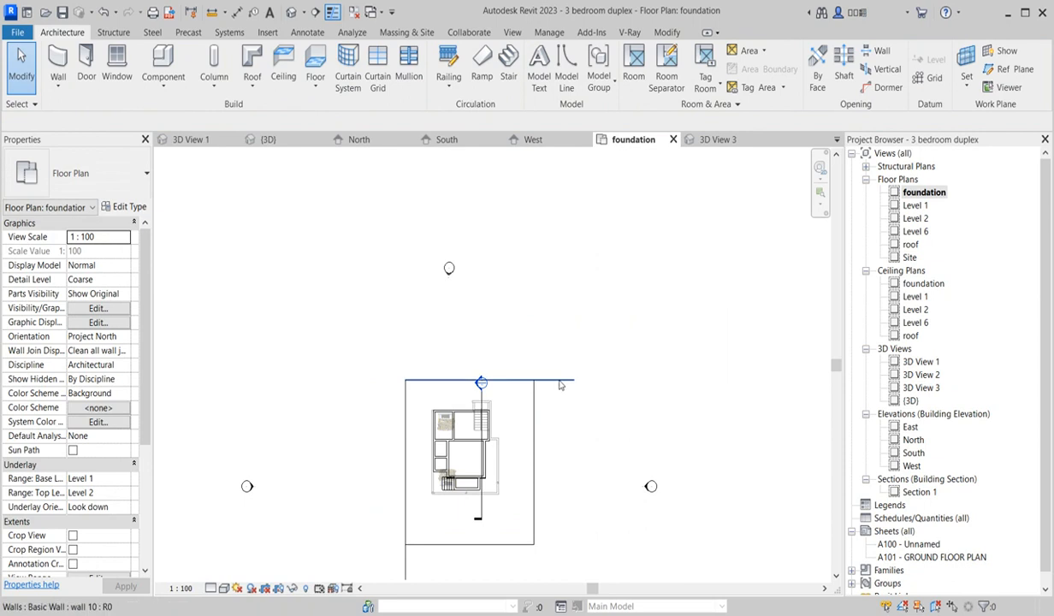
Change the north and west perimeter walls to the Generic - 200mm type and reopen 3D View 3.
click(557, 380)
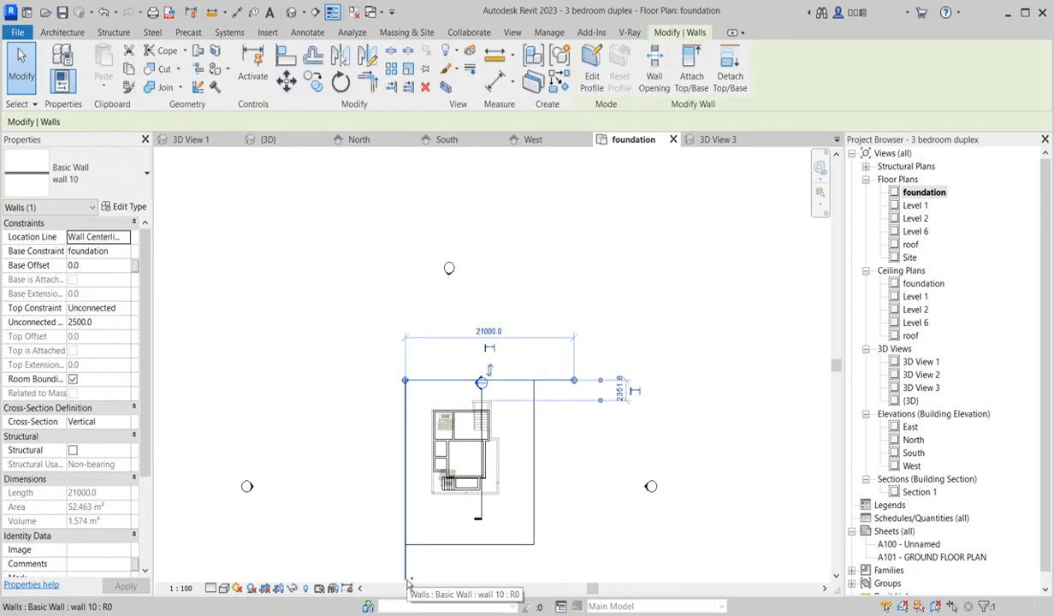
ctrl+click(406, 570)
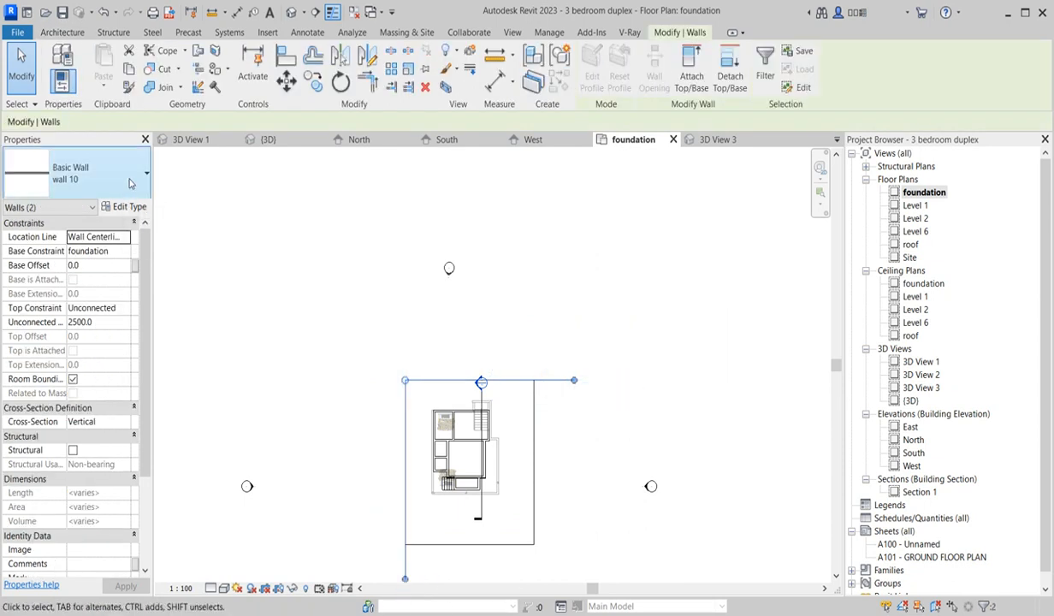
click(127, 175)
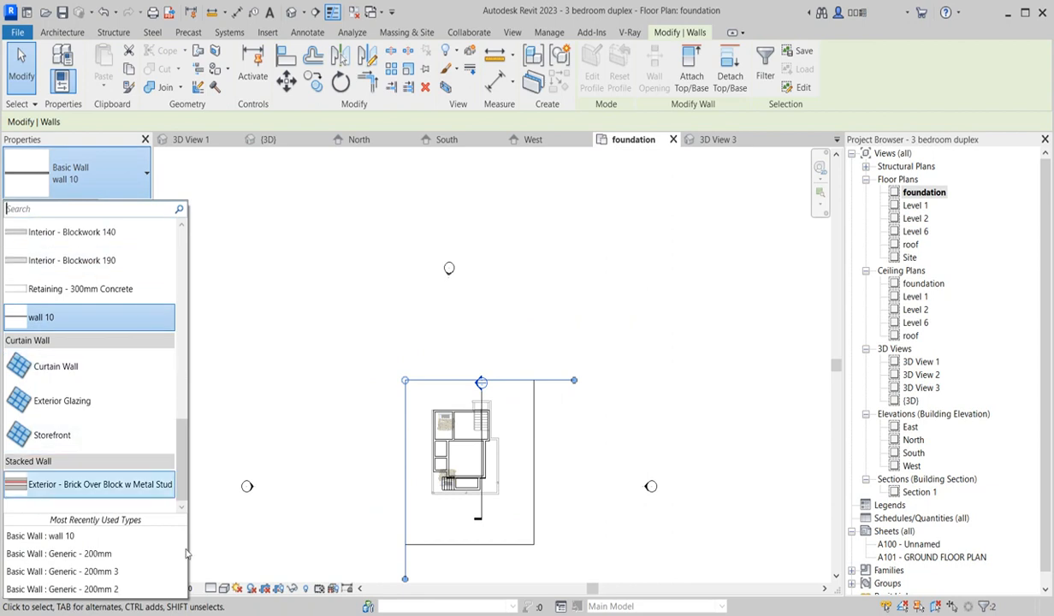
click(77, 553)
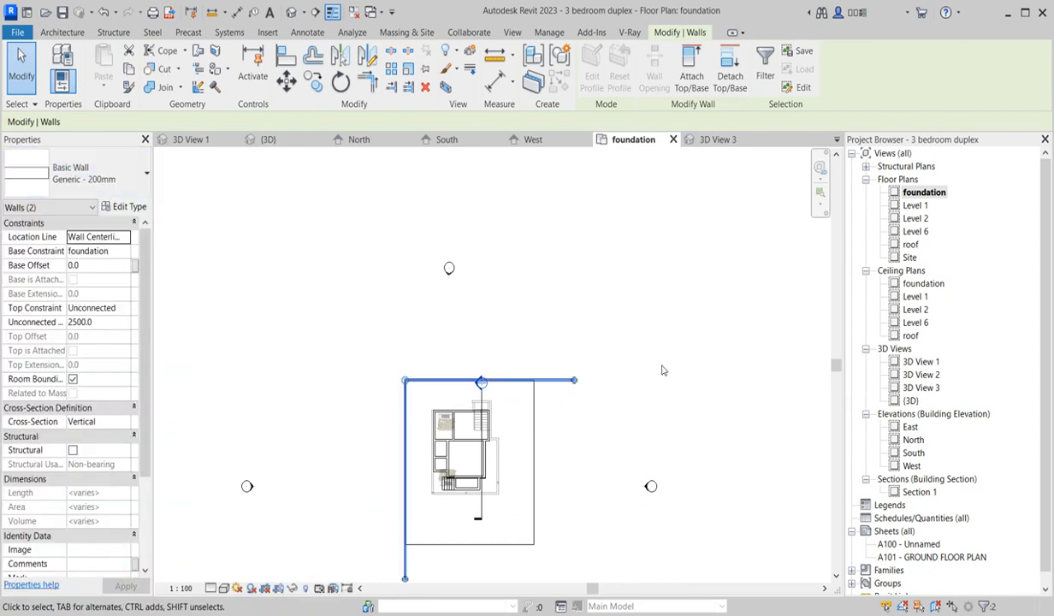
double_click(921, 388)
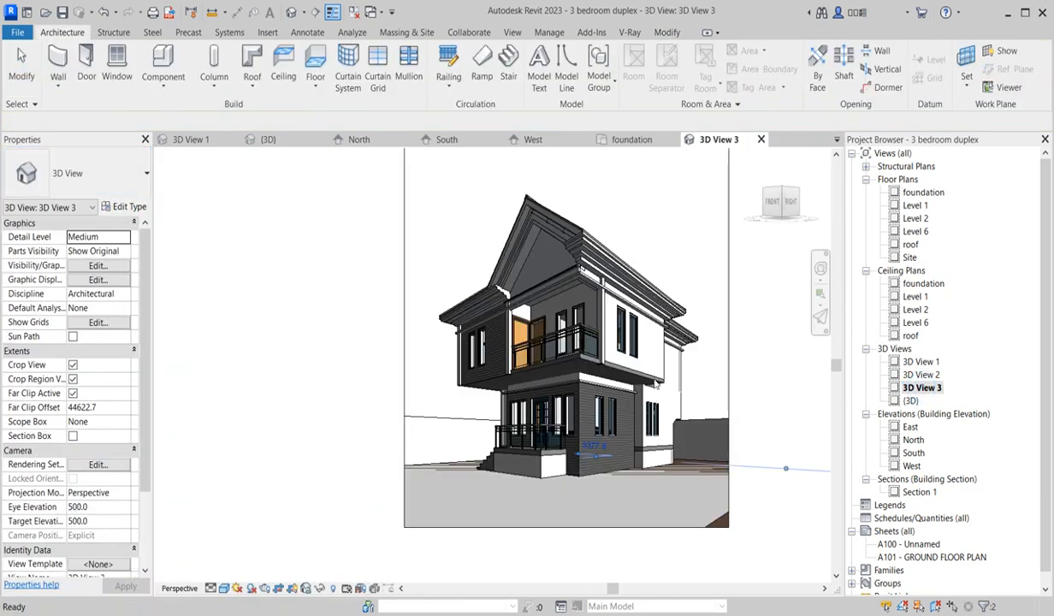
click(792, 415)
Set the ground slab's height offset from the foundation level to 20.
scroll(440, 476, up, 3)
scroll(440, 476, down, 6)
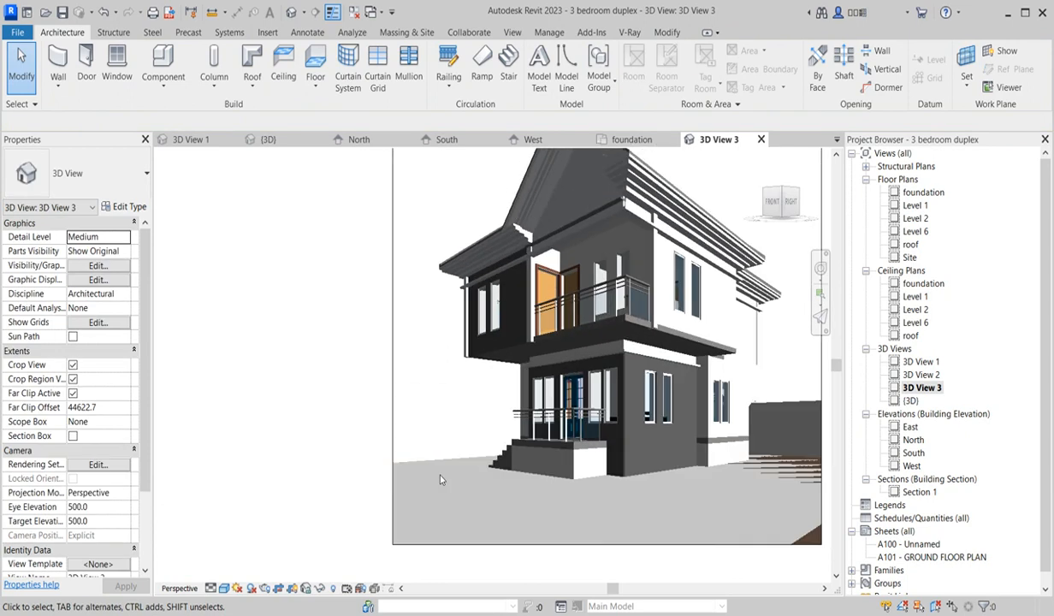
scroll(552, 477, up, 2)
scroll(612, 490, down, 2)
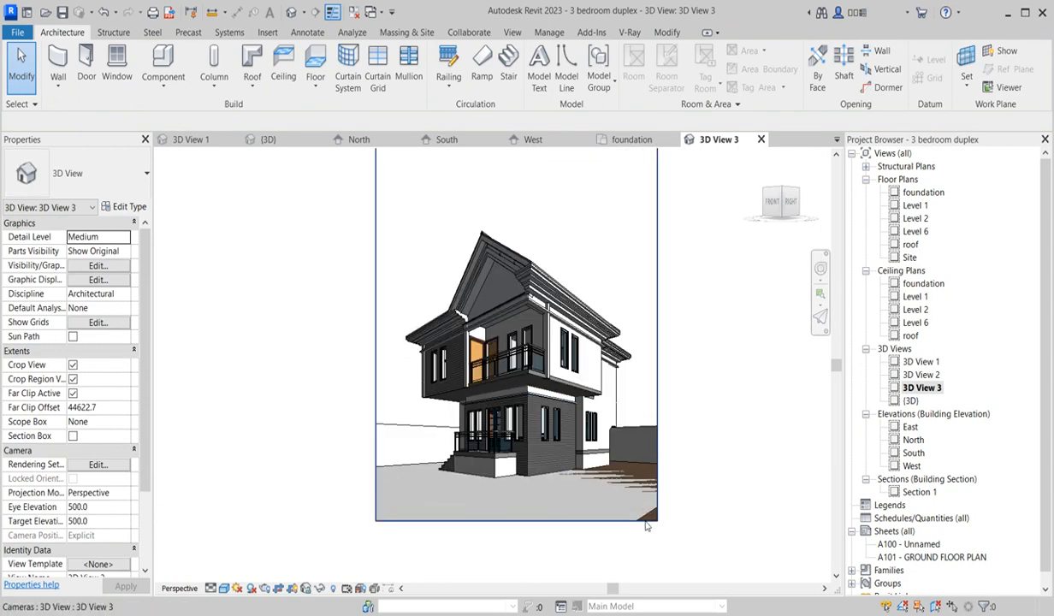
scroll(634, 505, up, 4)
click(648, 516)
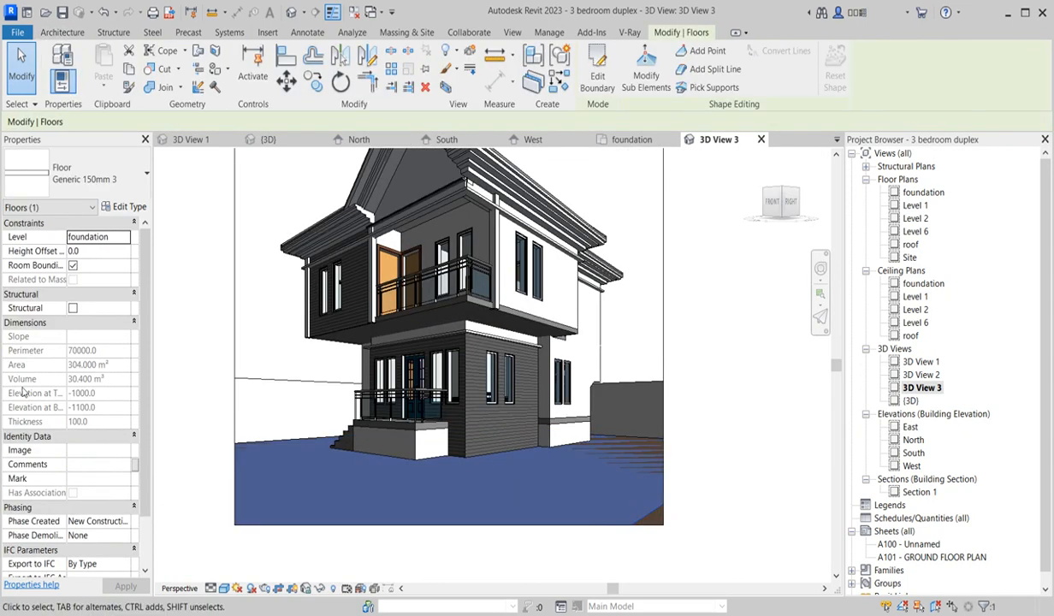
click(96, 252)
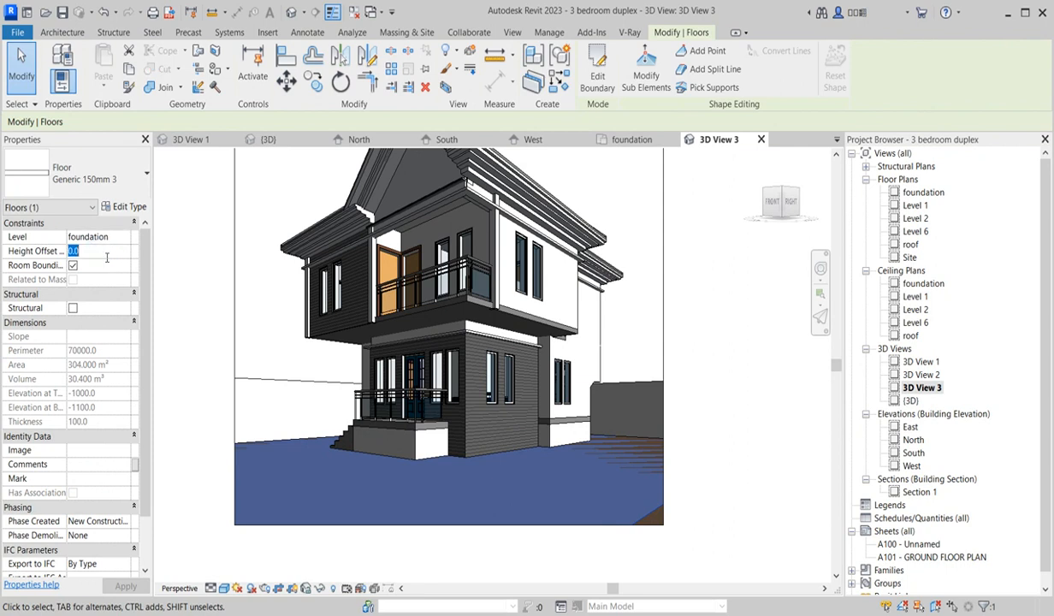
text(1)
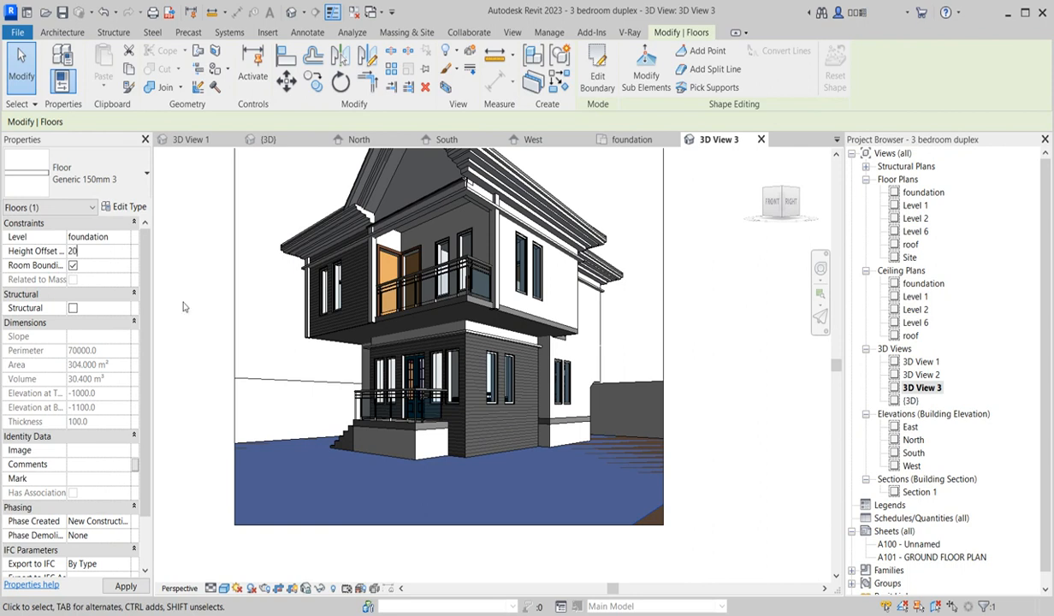
click(270, 325)
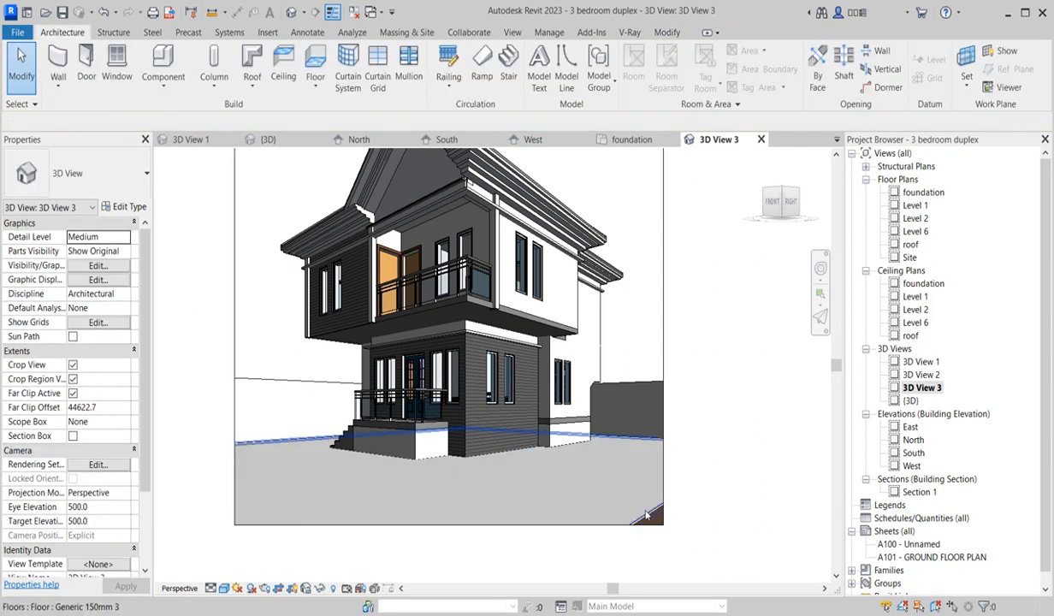
Edit the slab's boundary in the foundation plan and move its east edge outward to make it about 20000 wide.
click(666, 522)
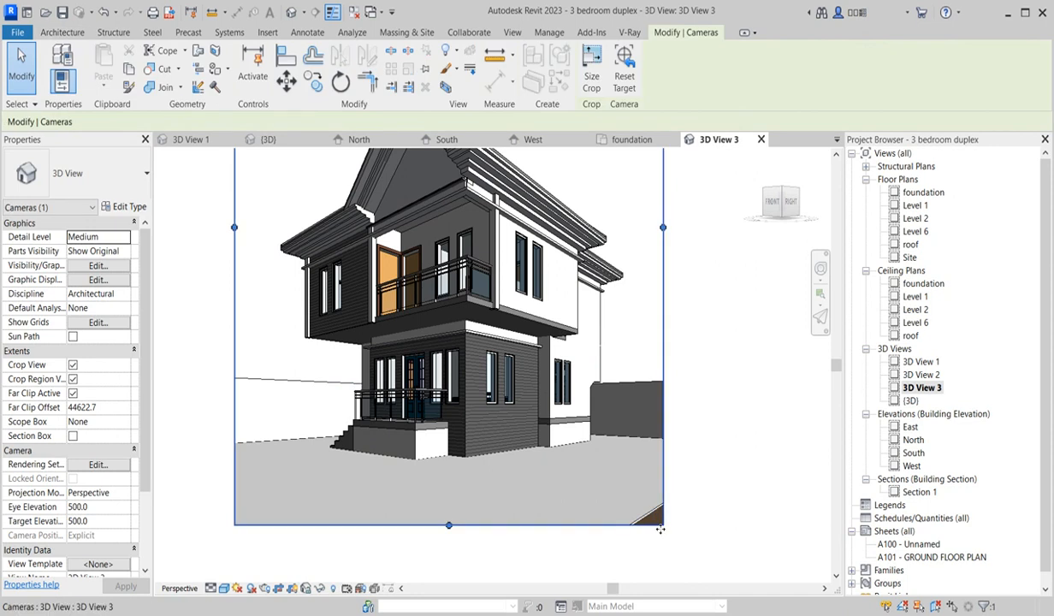
click(638, 507)
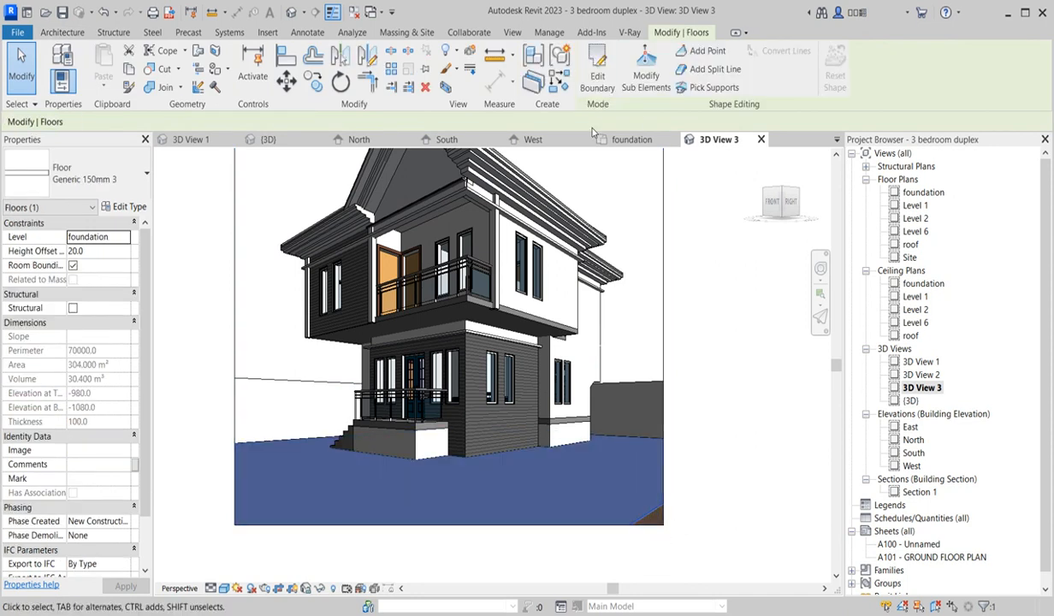
click(598, 69)
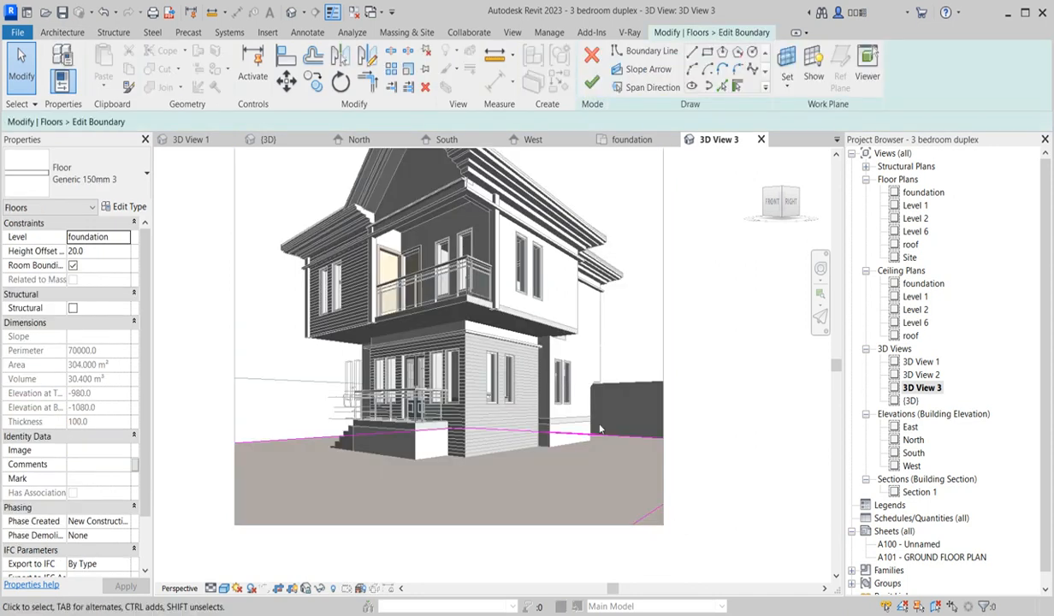
double_click(915, 195)
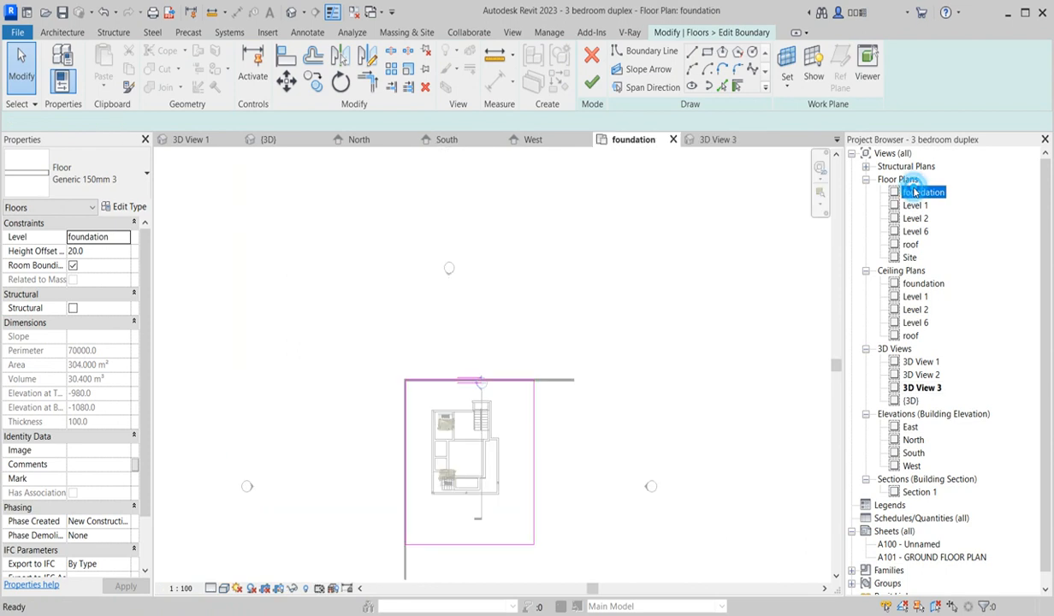
click(530, 471)
click(532, 472)
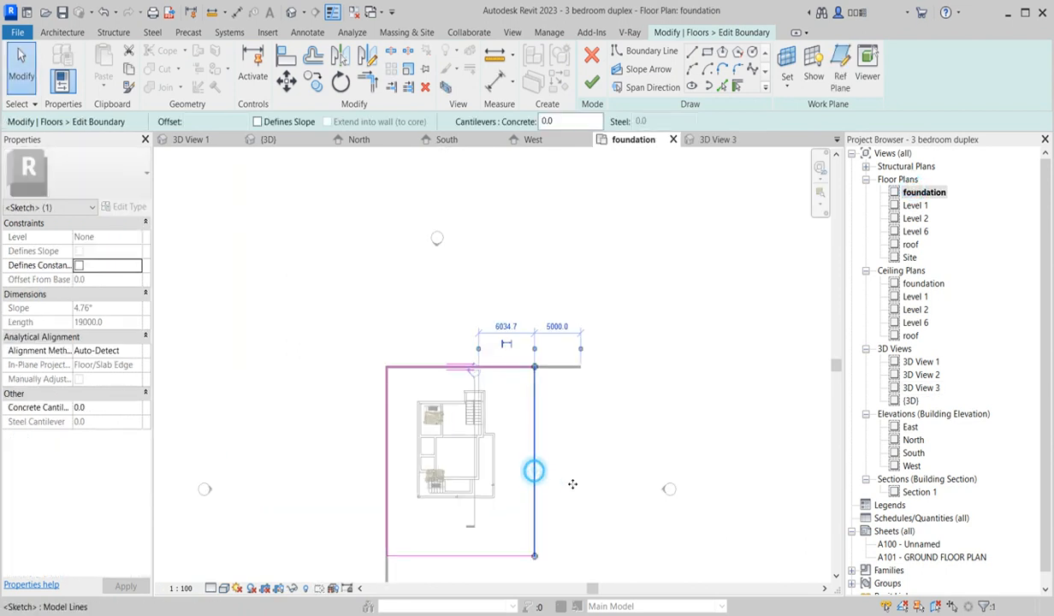
drag(534, 470, 573, 484)
Move the slab's south boundary line 4000 outward to the west wall's end, finish the boundary and check the slab in 3D View 3.
click(529, 556)
scroll(528, 556, down, 3)
middle_drag(529, 556, 511, 447)
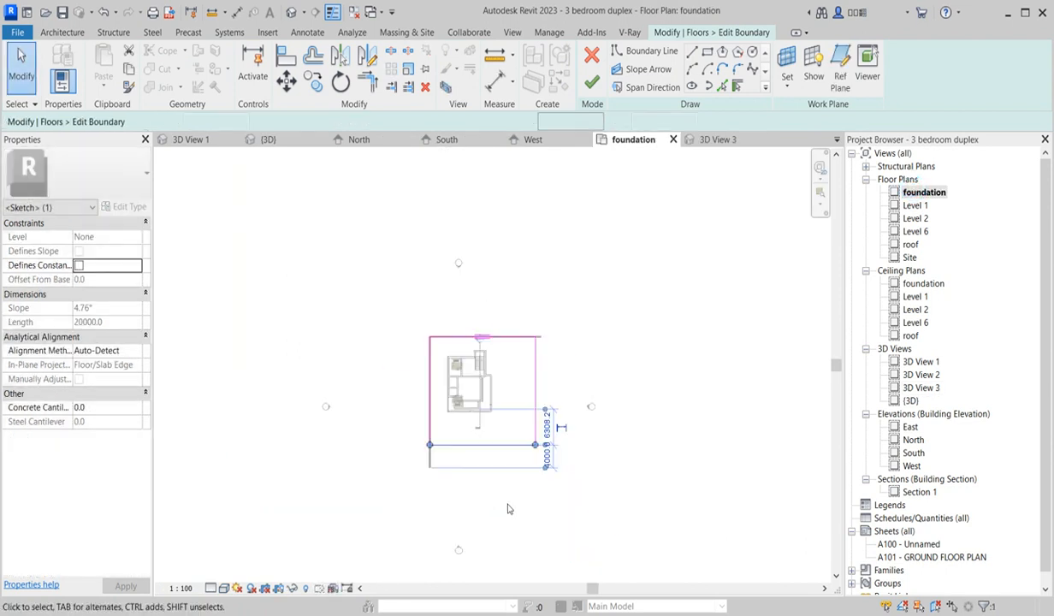
drag(495, 444, 494, 467)
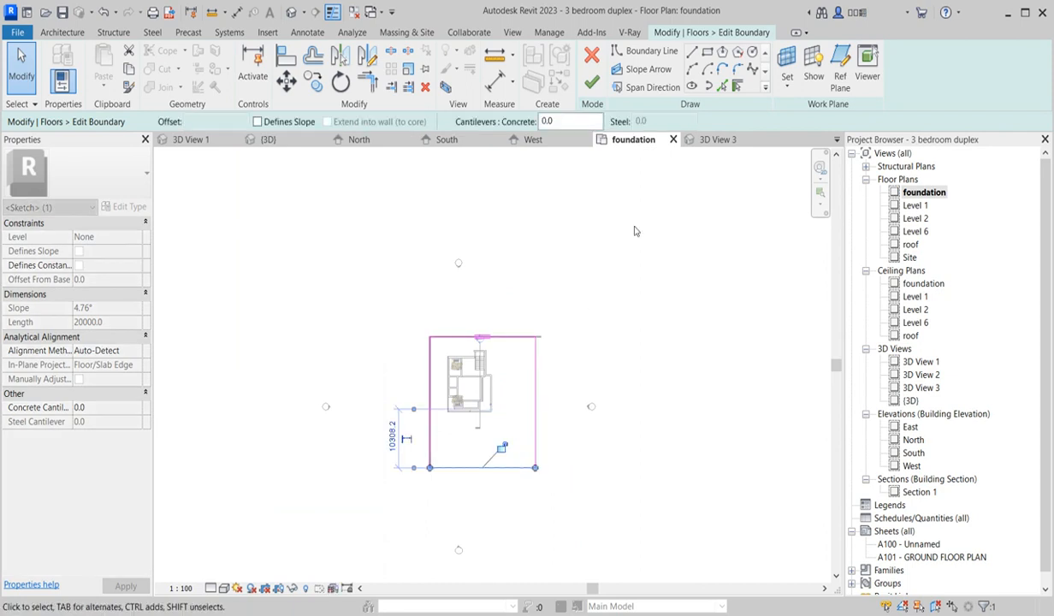
click(706, 280)
click(592, 83)
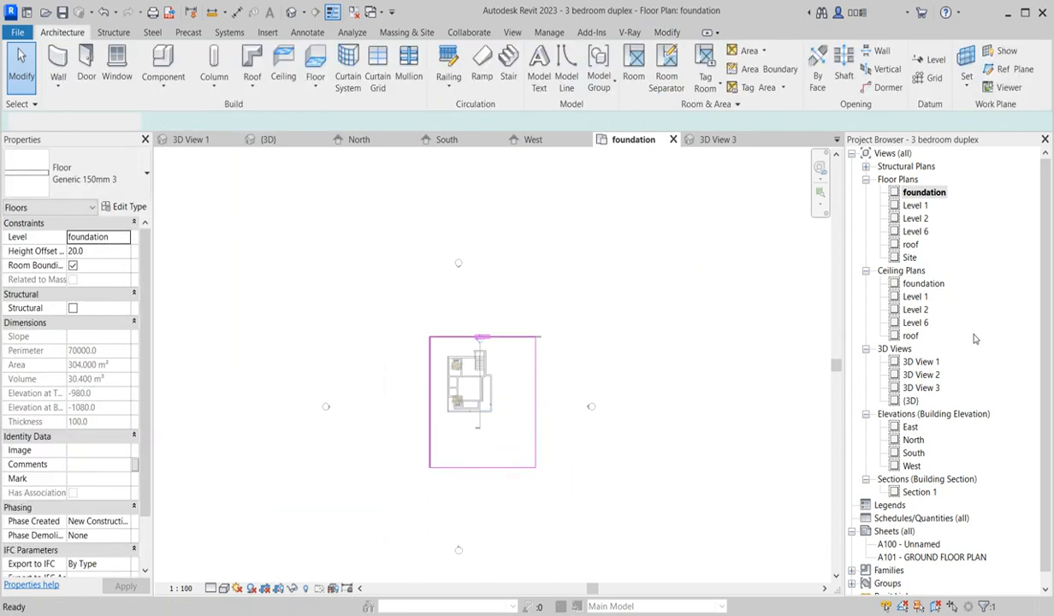
double_click(921, 387)
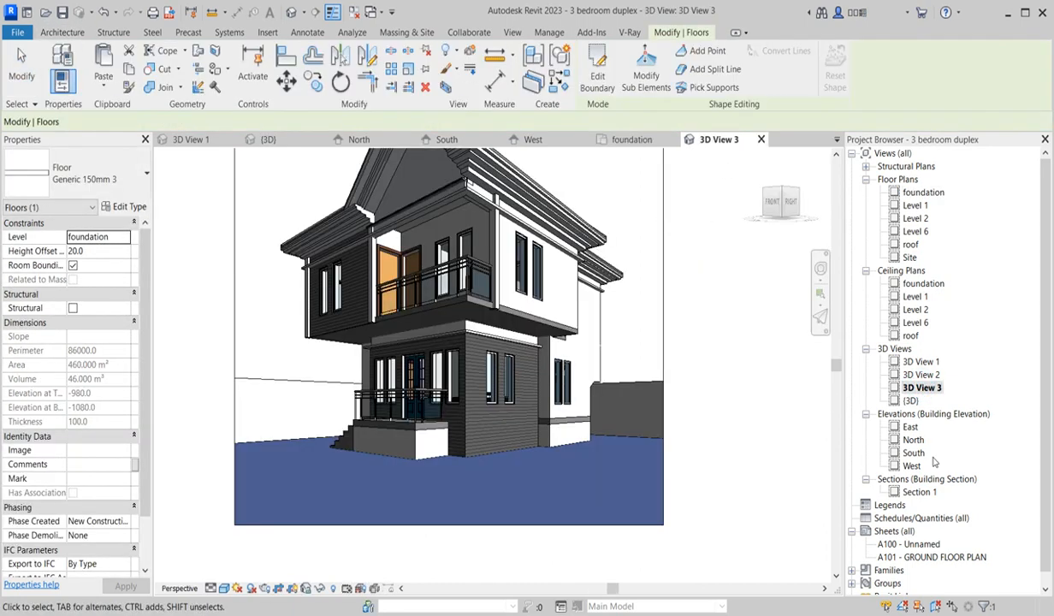
click(753, 431)
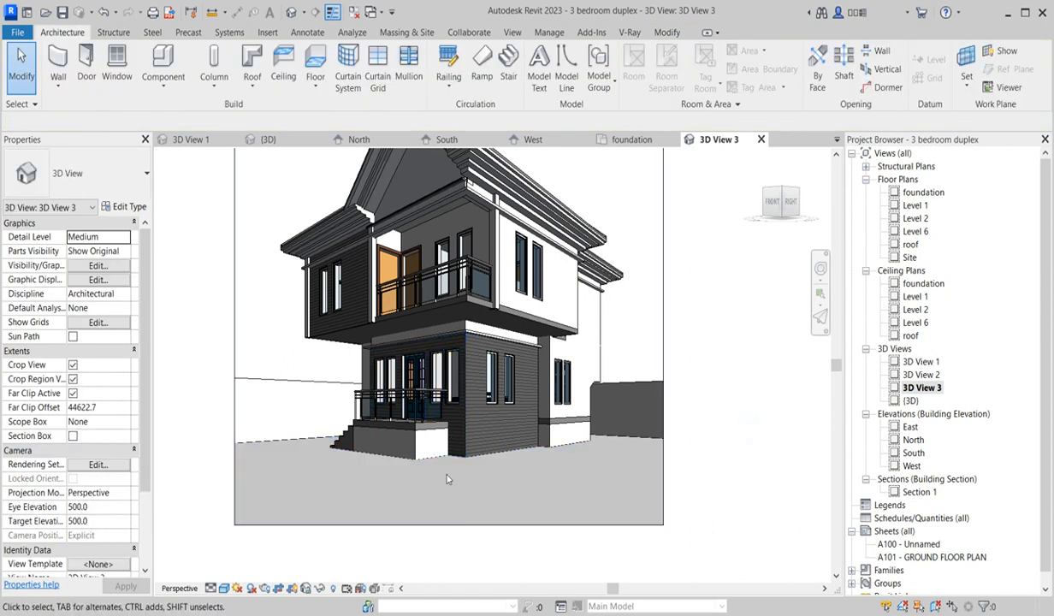
In the foundation plan, start an in-place model in the Casework category and accept its name.
double_click(917, 193)
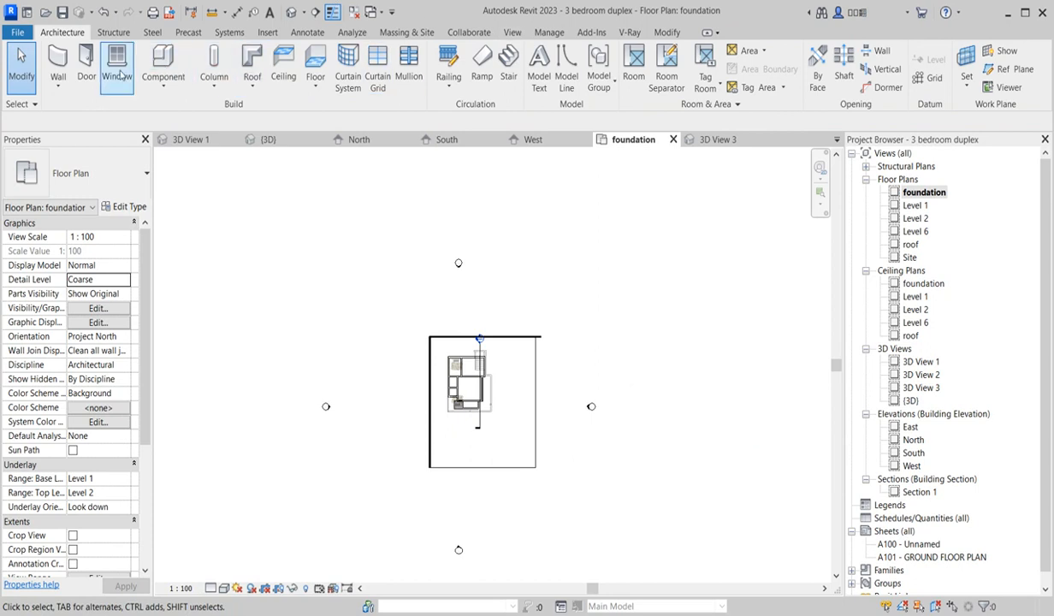
click(158, 86)
click(184, 110)
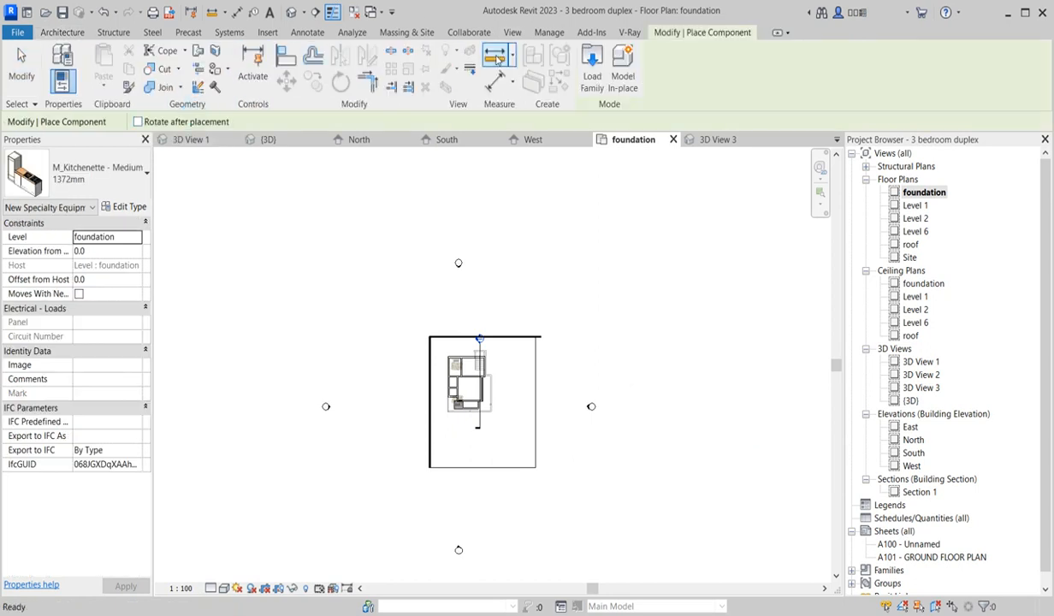
click(623, 73)
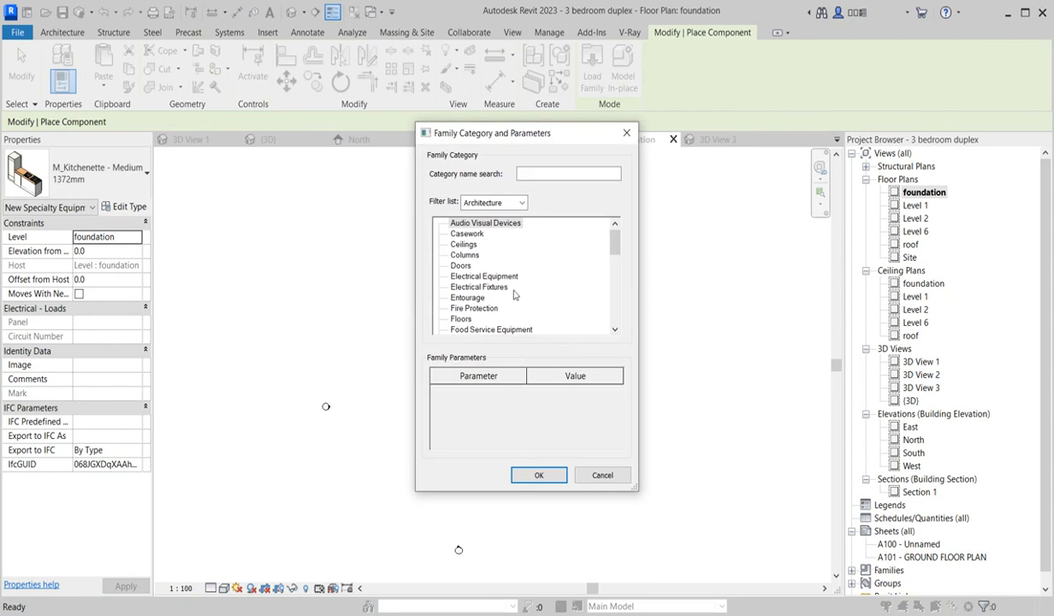
click(471, 235)
click(537, 476)
click(527, 342)
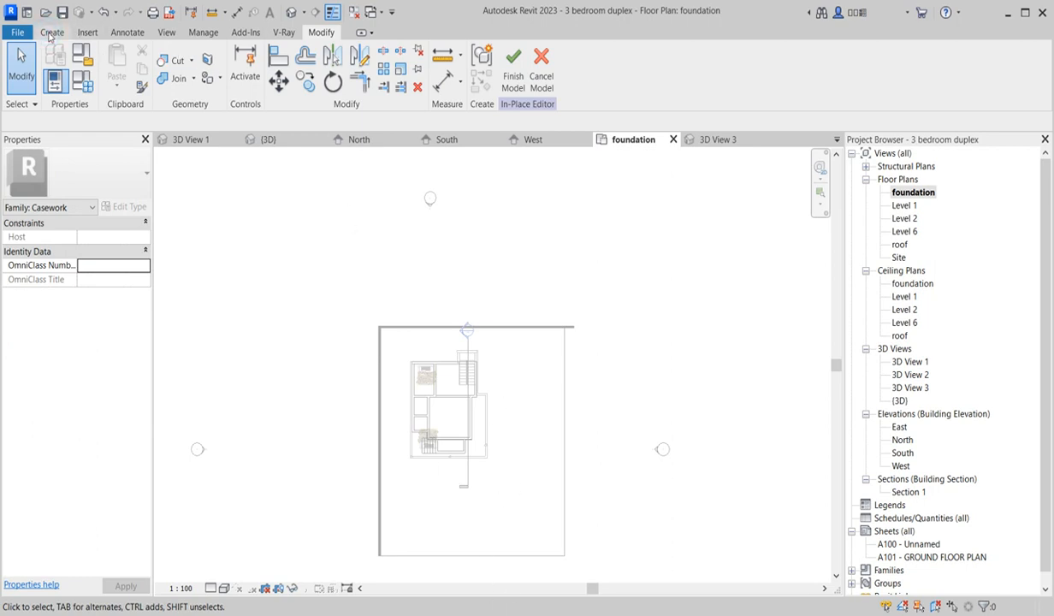
Start an extrusion and sketch a rectangle about 900 wide along the outer east wall of the house's southern part.
click(50, 32)
click(119, 67)
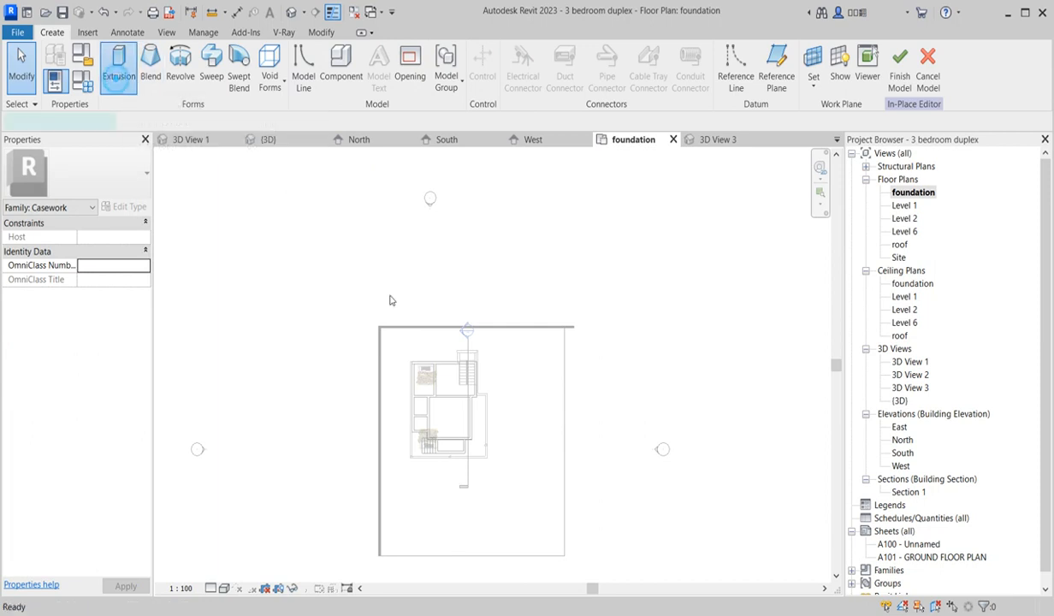
scroll(493, 496, up, 2)
scroll(493, 495, up, 2)
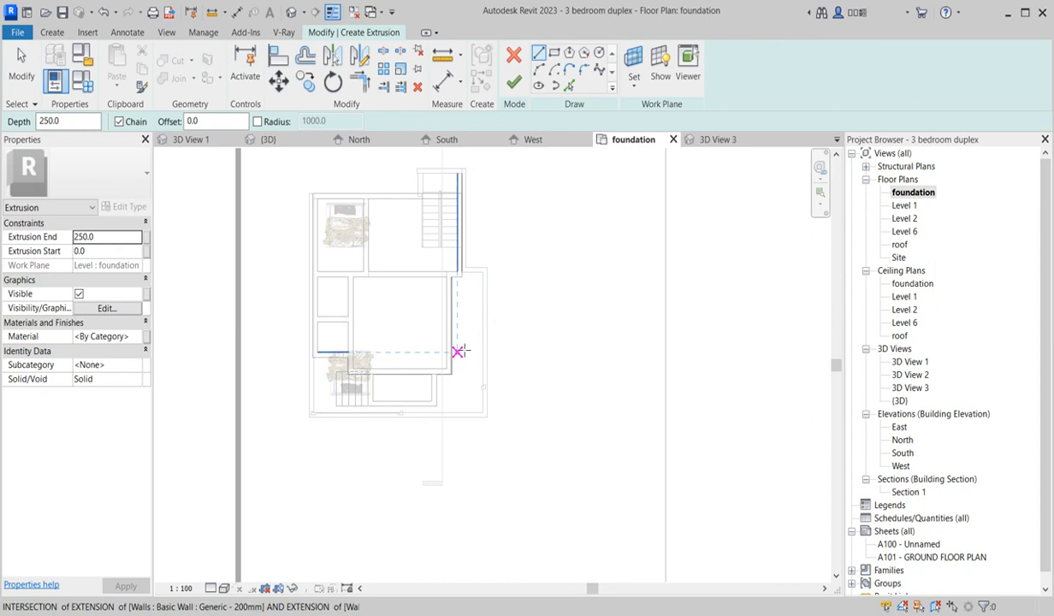
scroll(454, 349, up, 1)
scroll(472, 267, up, 1)
click(554, 53)
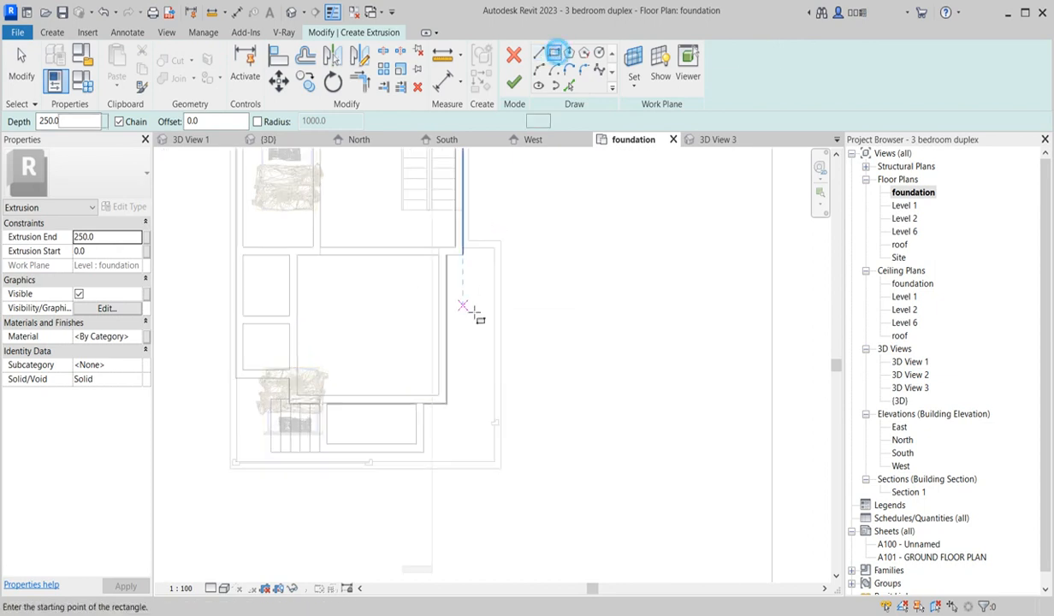
click(457, 262)
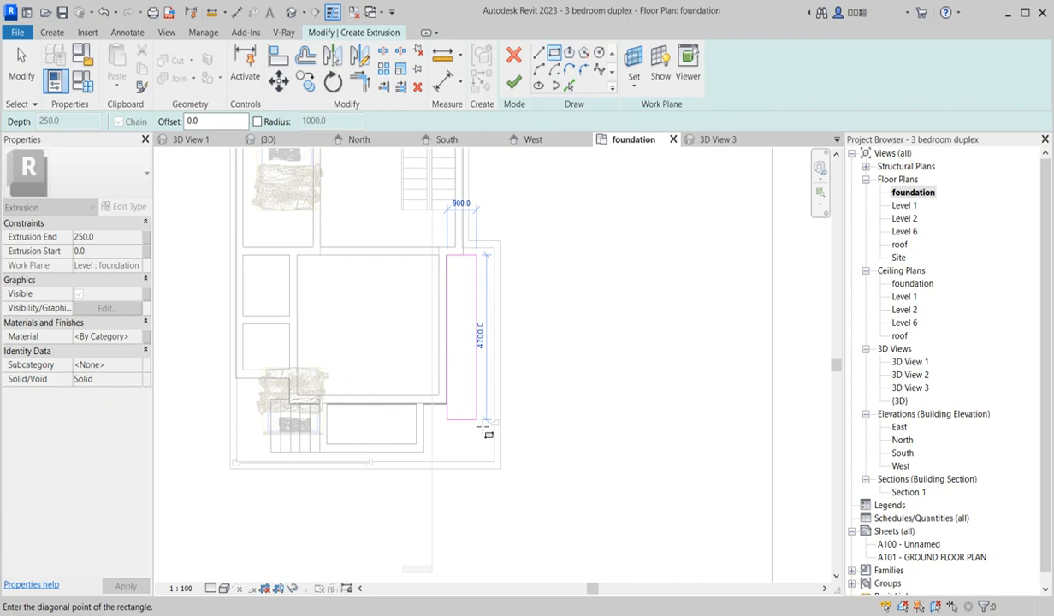
click(477, 425)
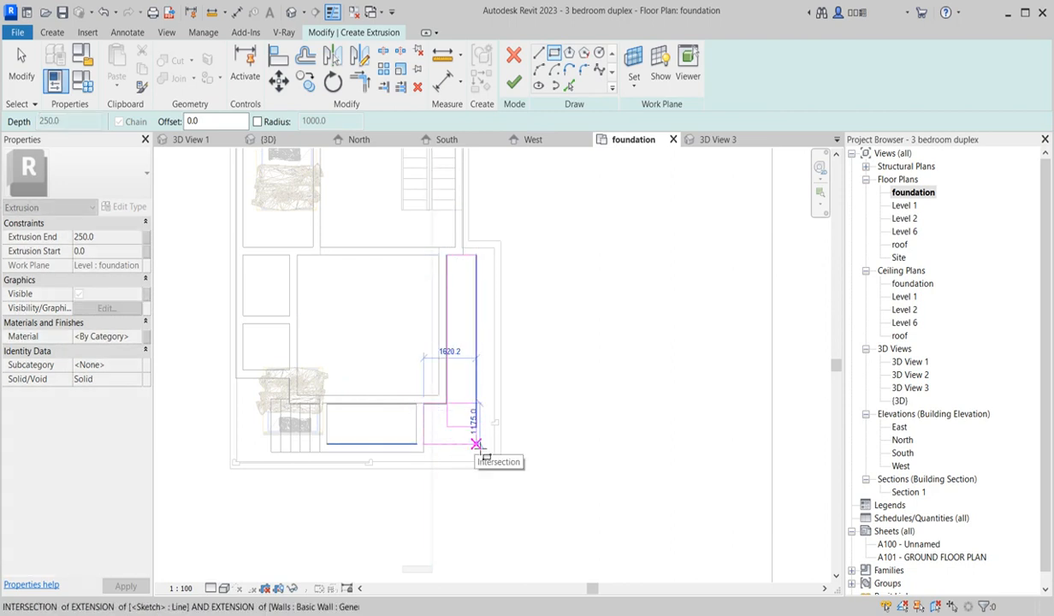
Sketch a rectangle about 1620 by 1175 at the house's southeast corner and another along the porch's south edge.
click(477, 444)
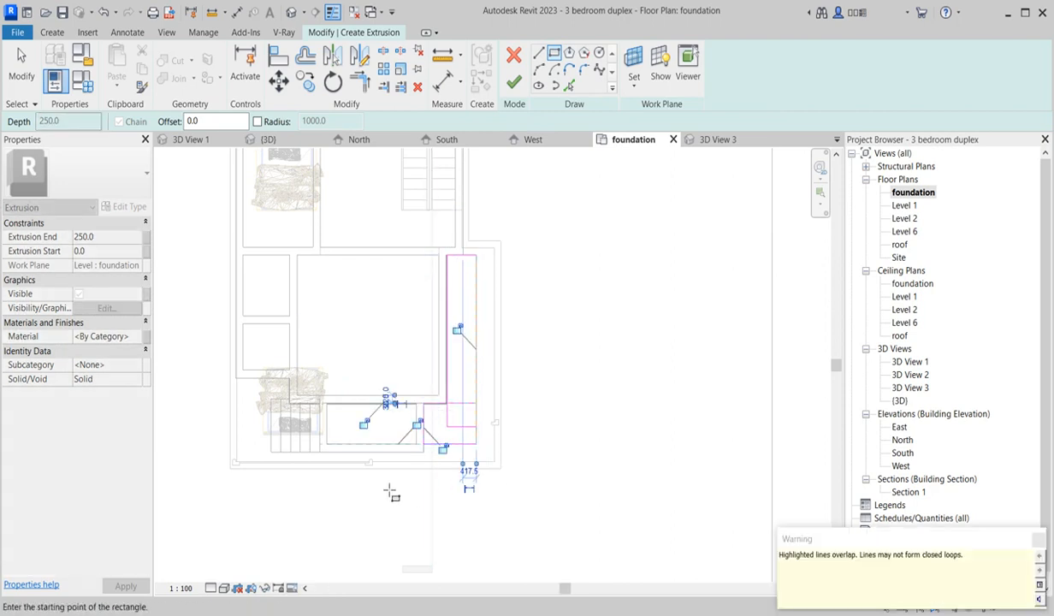
click(329, 463)
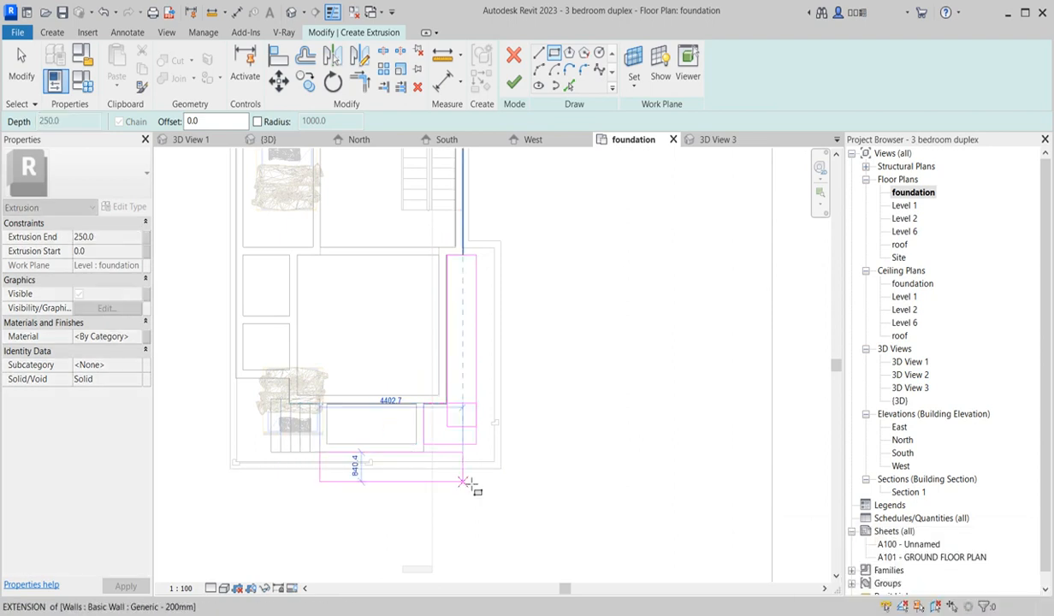
click(477, 476)
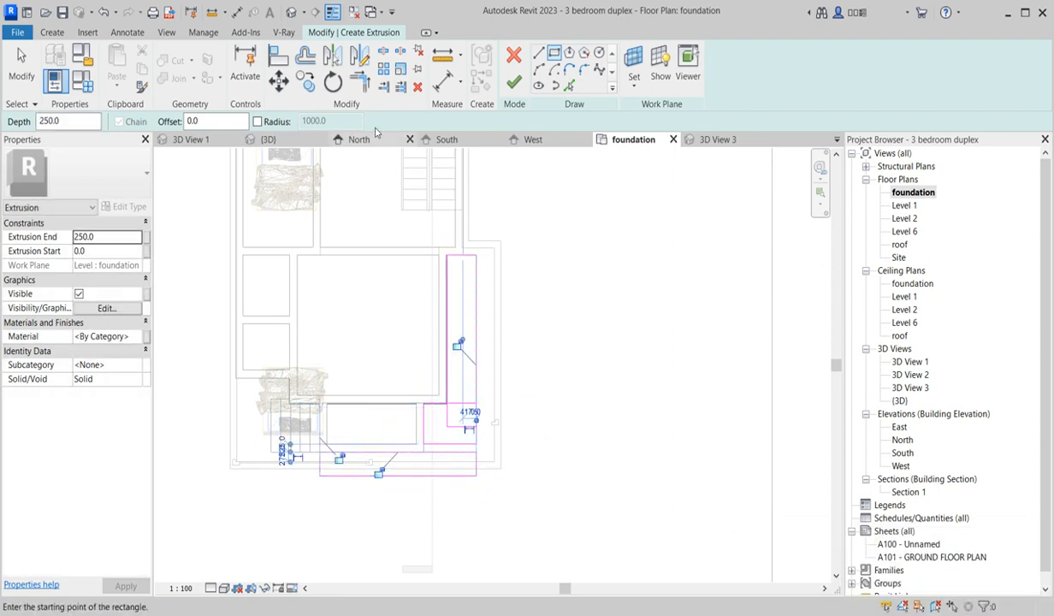
Trim the south rectangle's inner line and the corner rectangle's west line so they meet in a corner.
key(Escape)
click(406, 455)
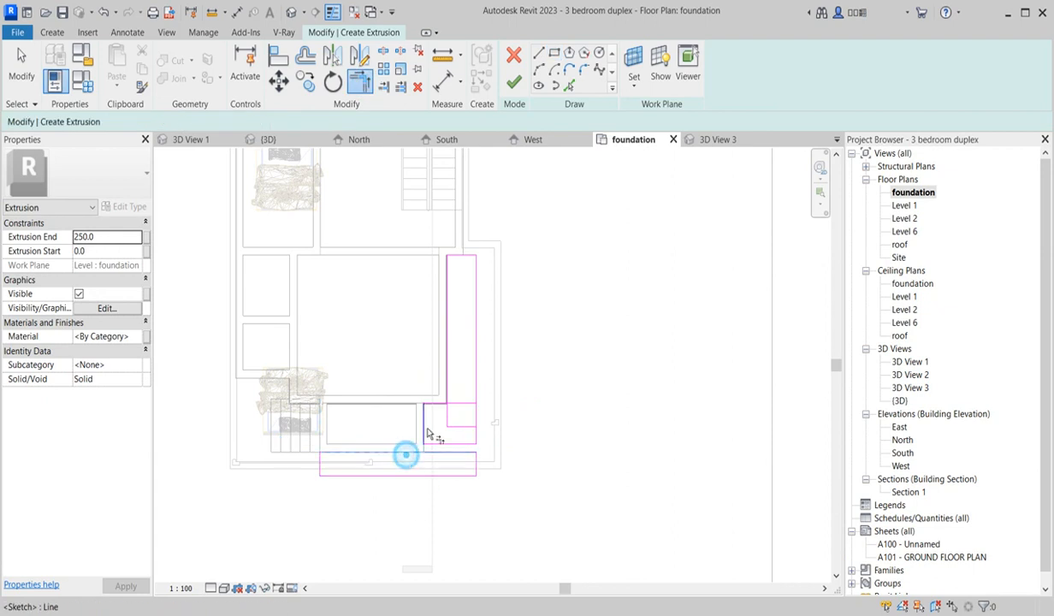
scroll(476, 428, up, 1)
click(476, 383)
click(469, 485)
key(Escape)
Delete the two leftover line segments inside the overlap at the southeast corner of the sketch.
scroll(411, 368, up, 2)
click(418, 384)
drag(433, 402, 548, 537)
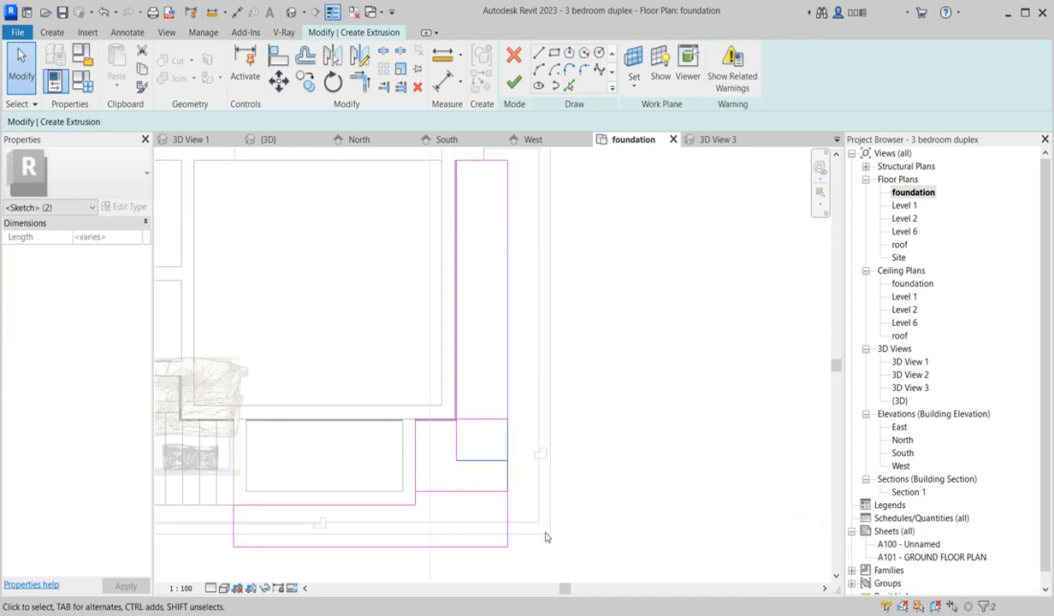
key(Delete)
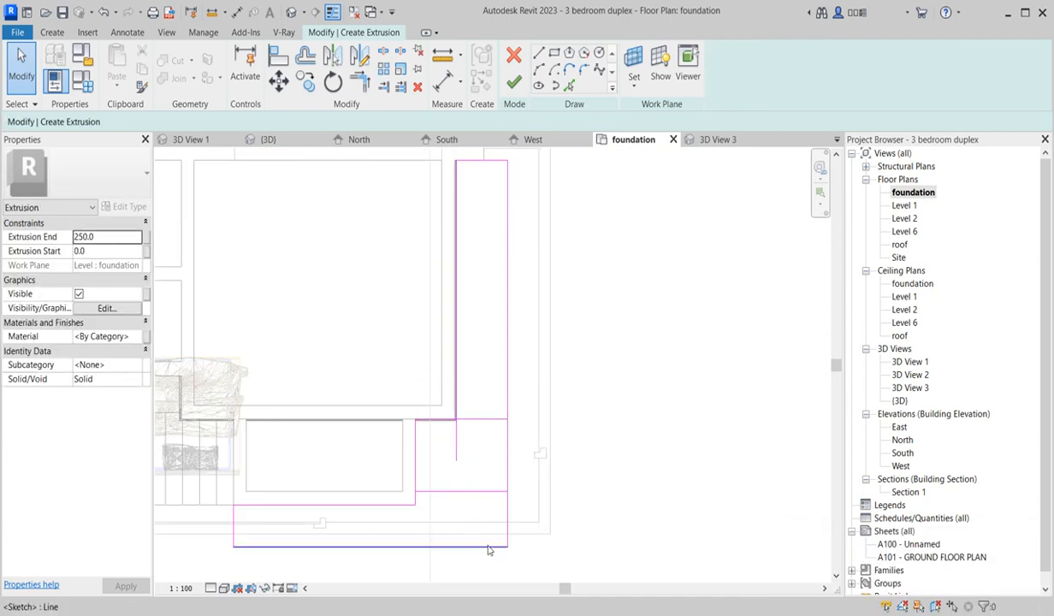
Trim the wall-side sketch lines into a clean corner at the house's southeast corner.
drag(475, 513, 434, 449)
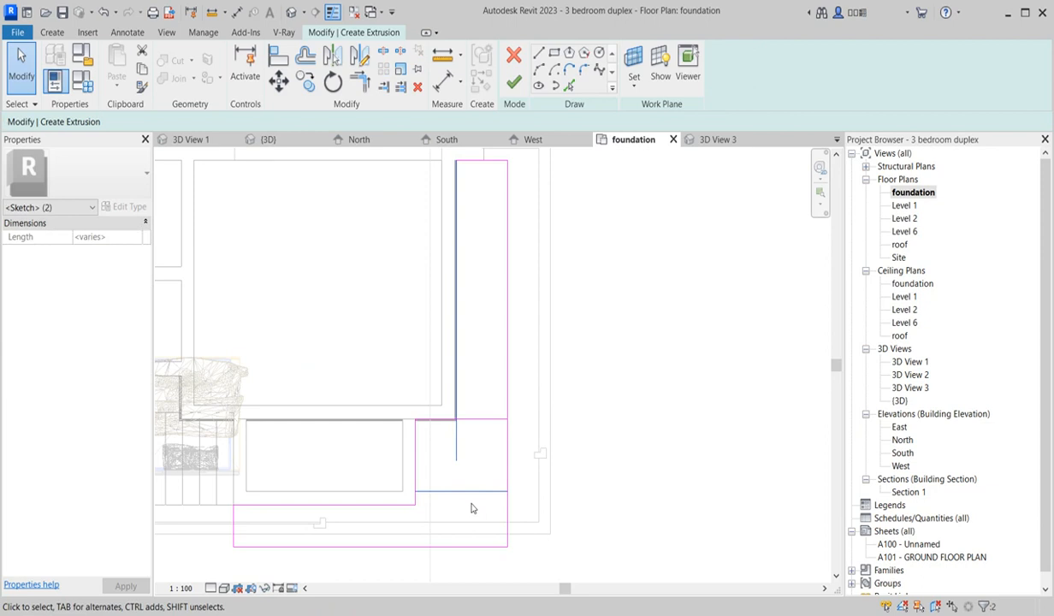
click(599, 409)
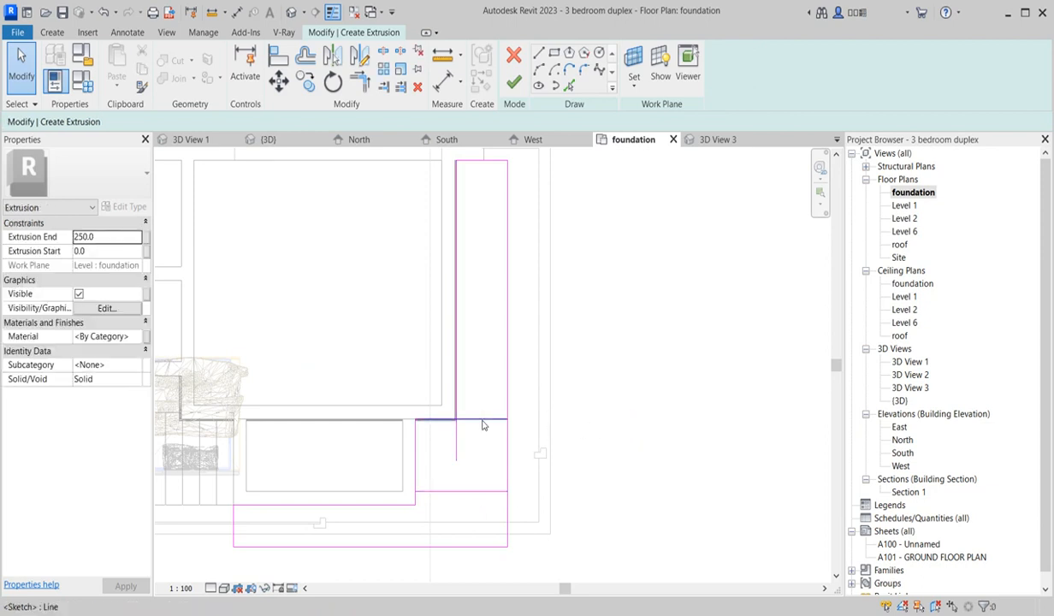
click(360, 83)
click(436, 420)
click(458, 392)
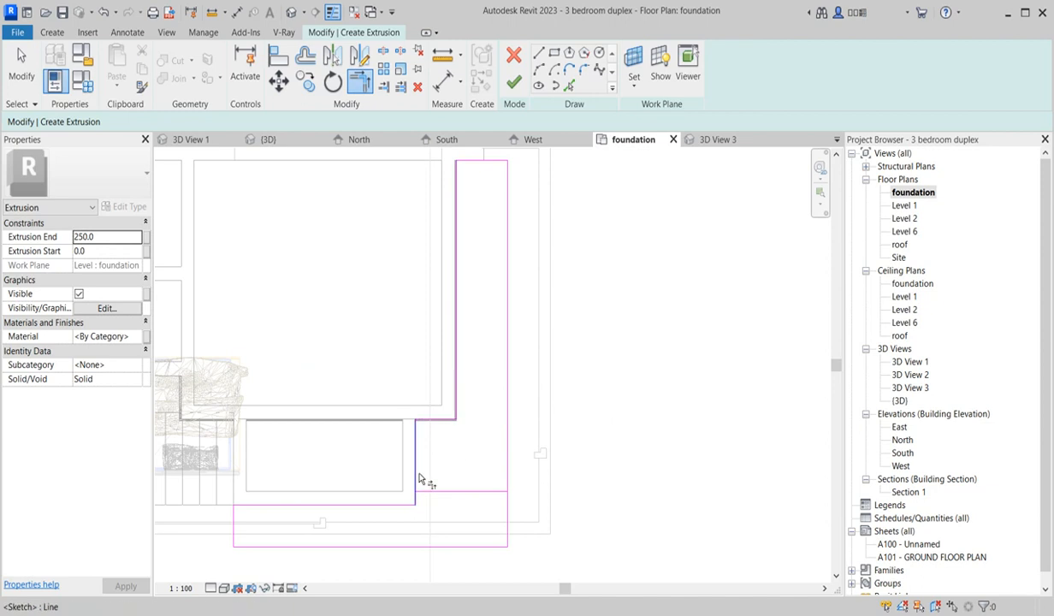
Delete the leftover horizontal line crossing the sketch strip between the corner rectangle and the south rectangle.
key(Escape)
click(478, 501)
click(478, 492)
key(Escape)
scroll(479, 478, down, 4)
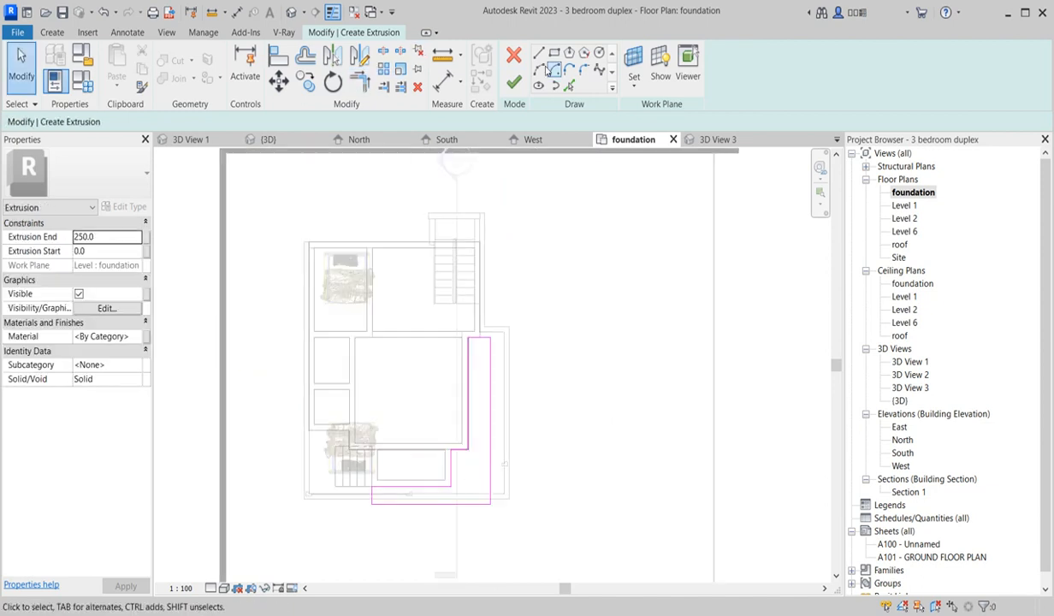
Try to finish the extrusion sketch, then delete the overlapping long line on its east side.
click(513, 81)
click(957, 596)
scroll(479, 342, up, 4)
click(489, 390)
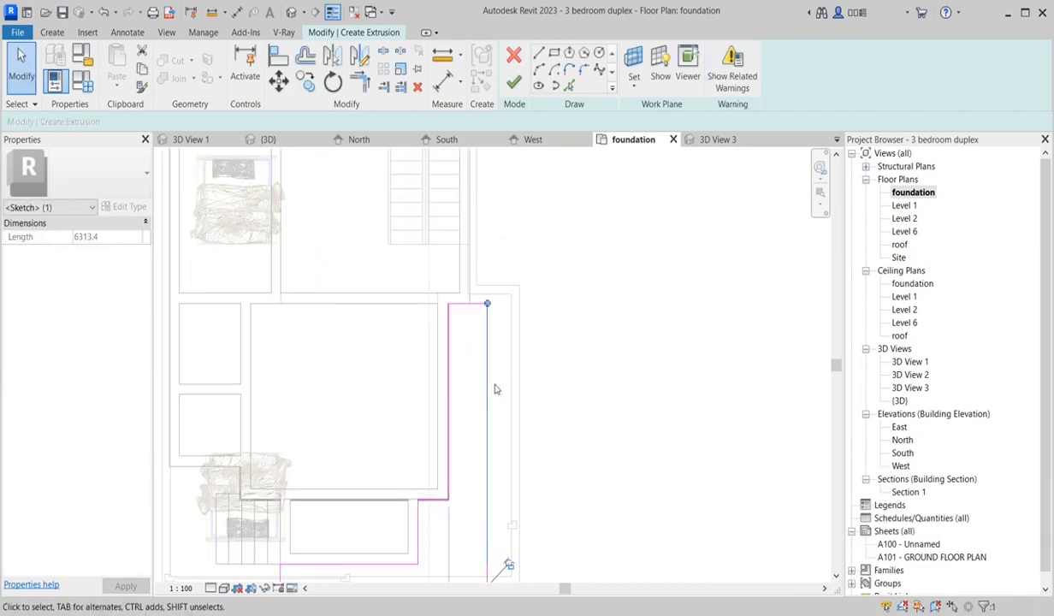
key(Delete)
scroll(497, 389, down, 4)
scroll(485, 467, up, 2)
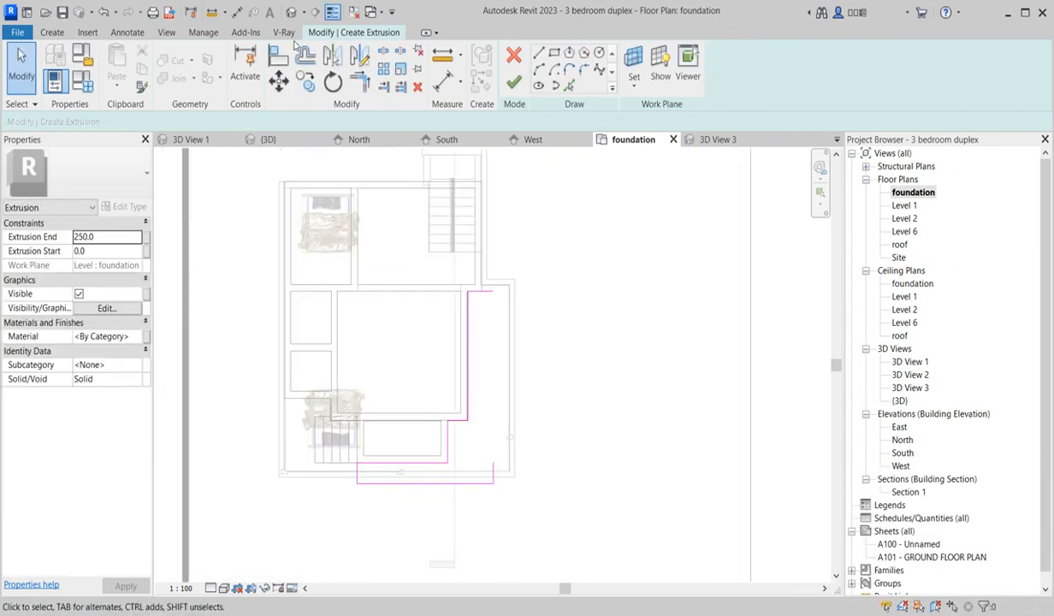
Trim the sketch's north line to the remaining east line to close the L-shaped loop, and finish the extrusion.
click(360, 81)
click(482, 291)
click(495, 470)
key(Escape)
click(507, 77)
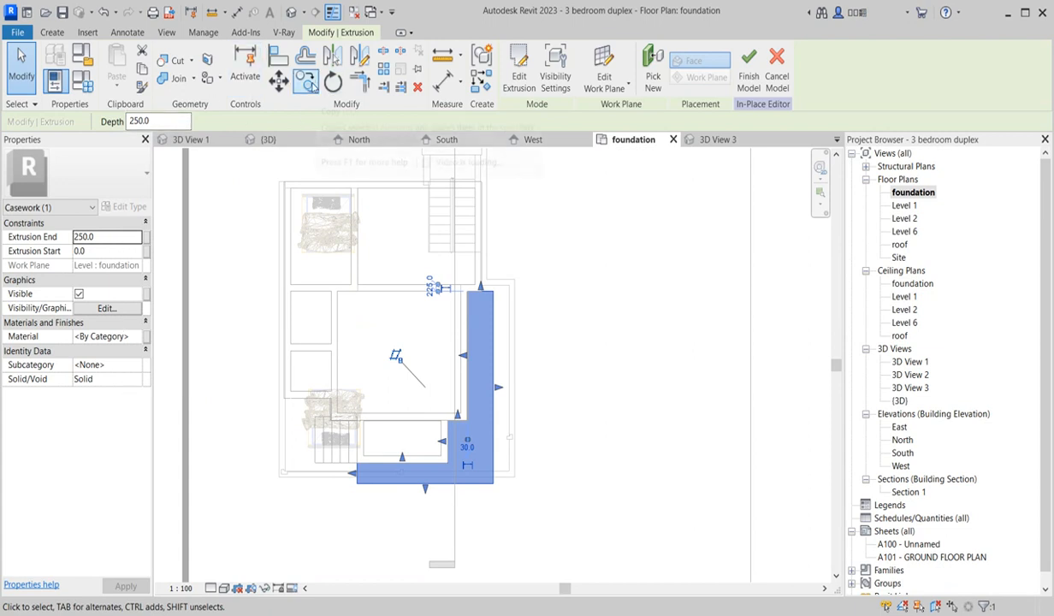
Assign the material Sash(1) to the L-shaped extrusion.
click(135, 339)
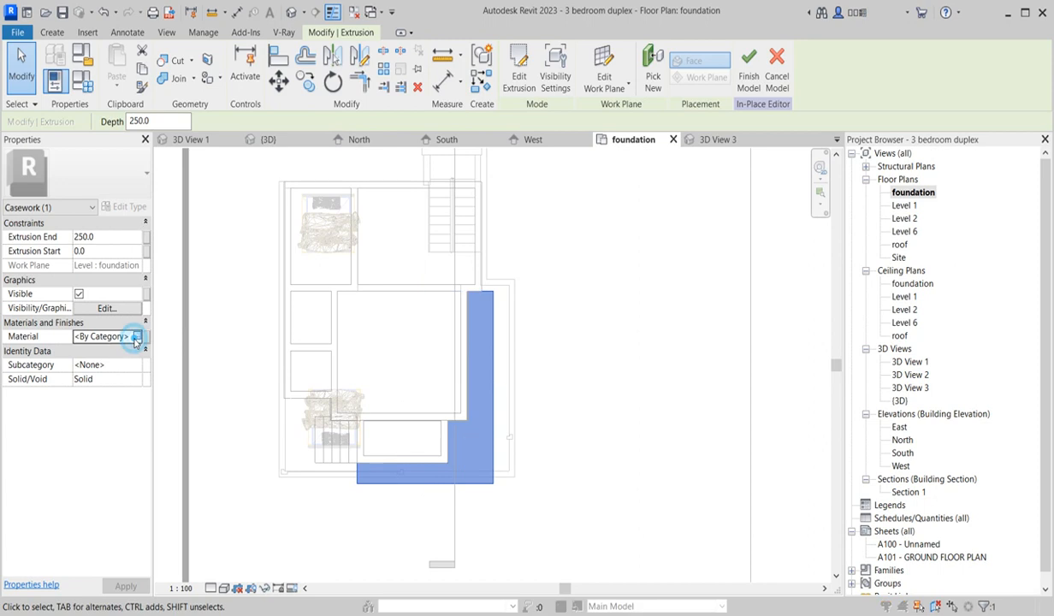
click(136, 338)
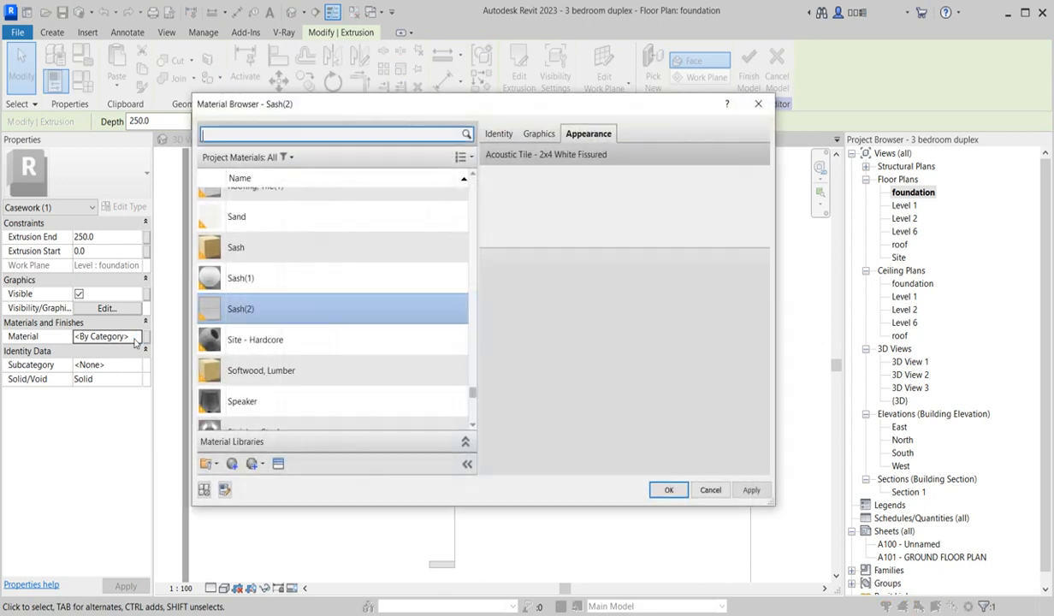
click(264, 279)
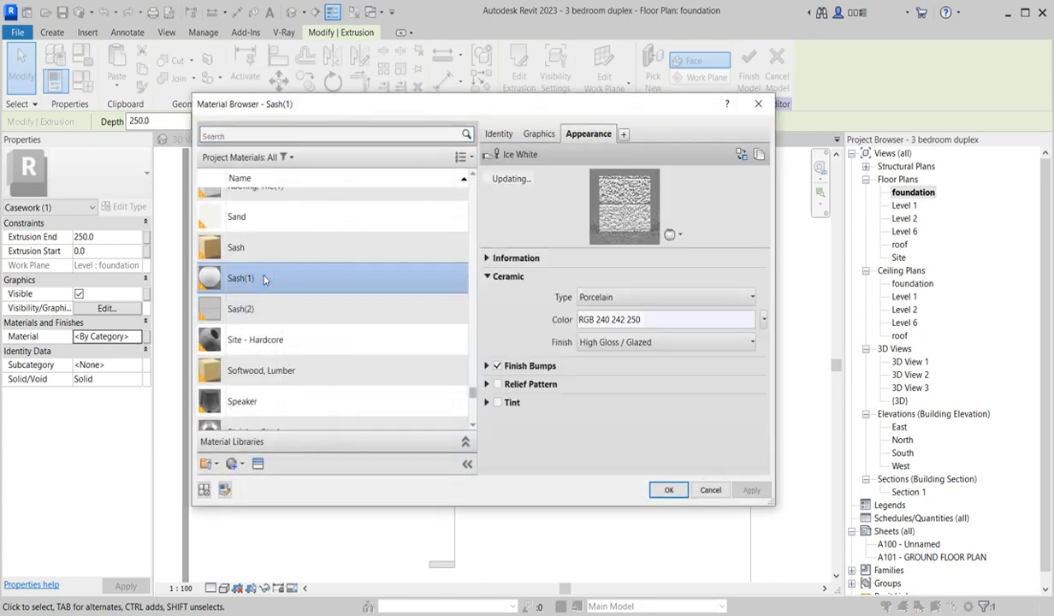
click(669, 491)
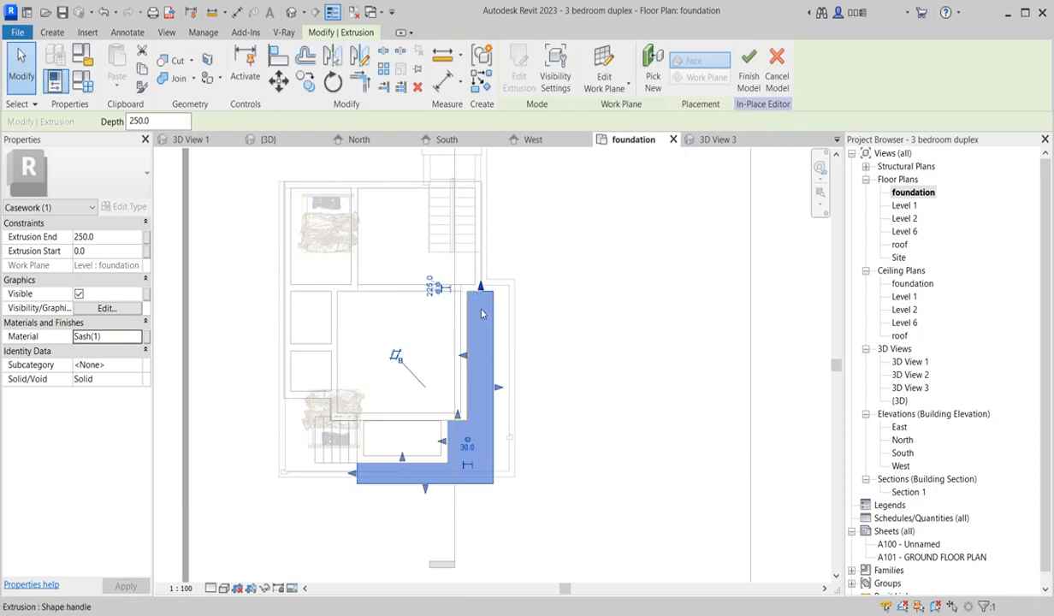
Copy the L-shaped extrusion 1 mm to the east.
click(306, 82)
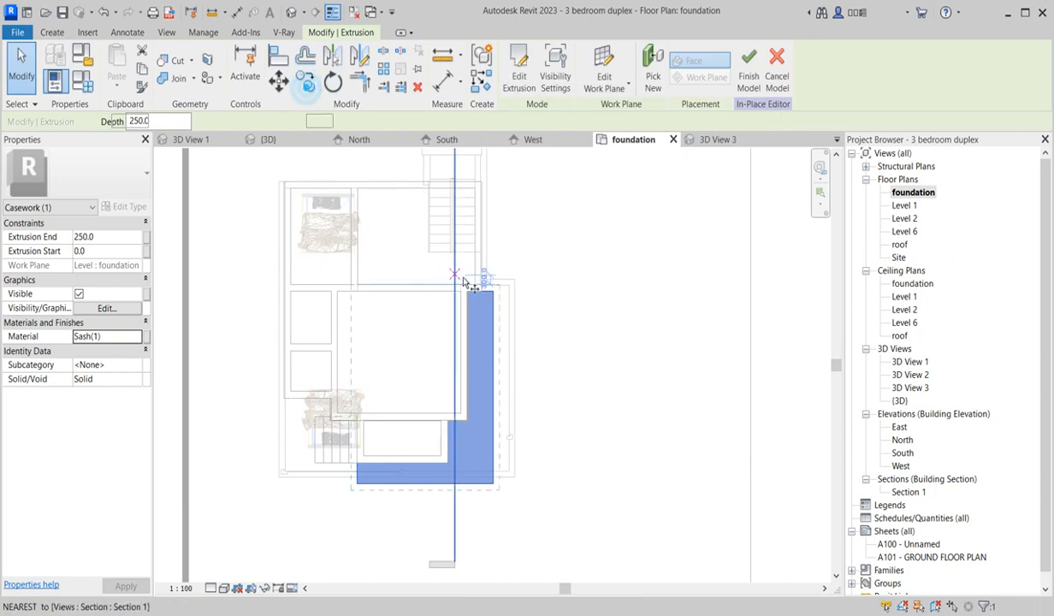
click(495, 290)
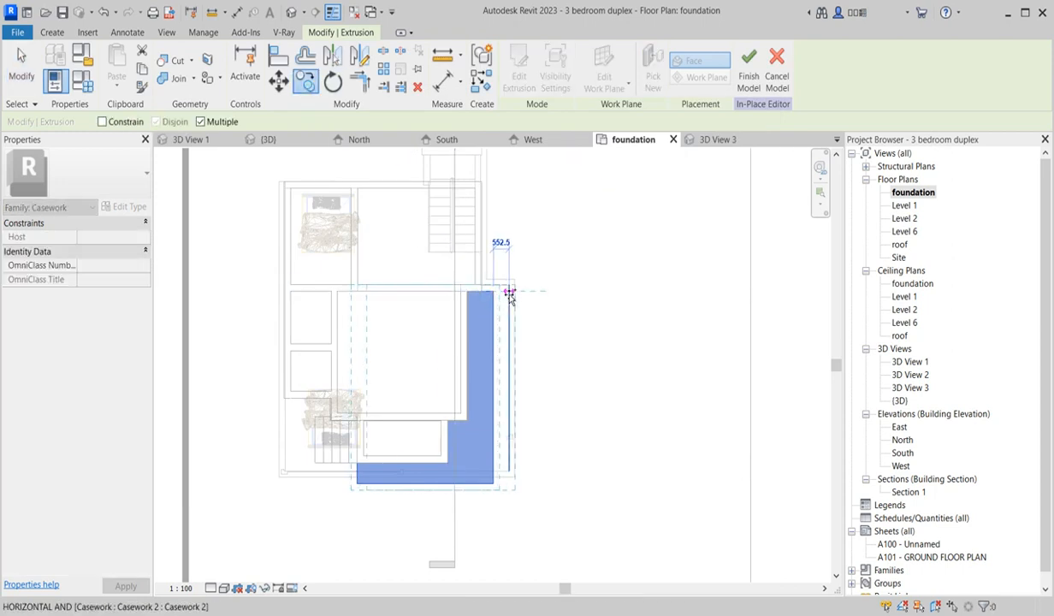
text(1)
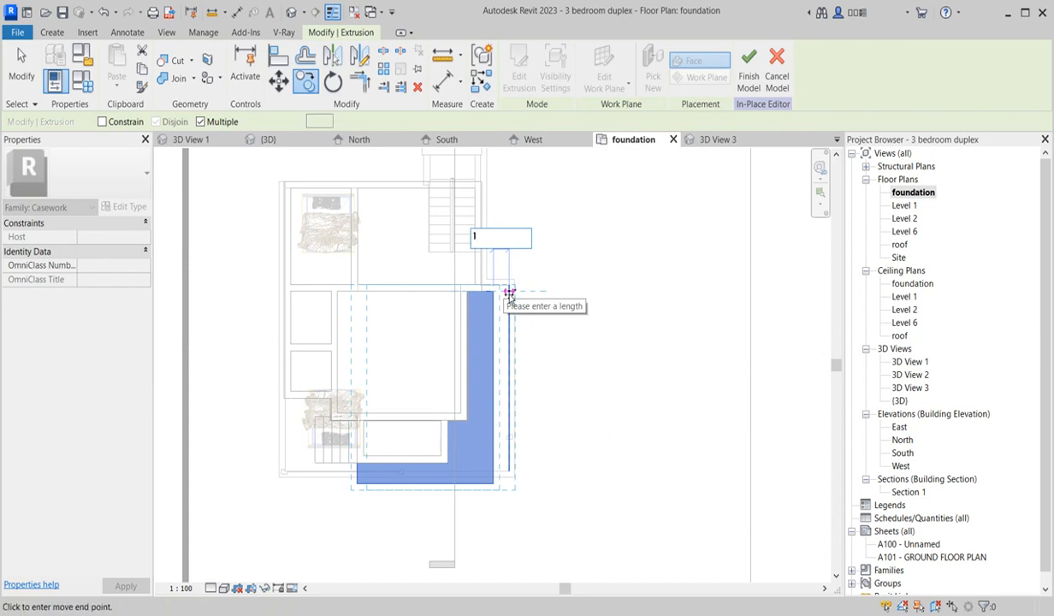
key(Return)
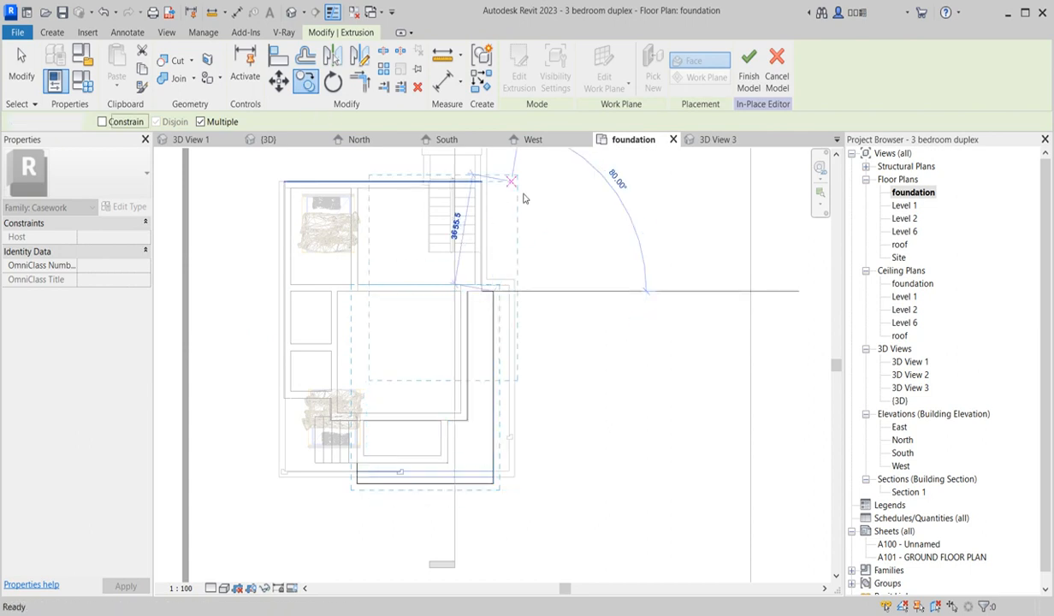
key(Escape)
Edit the copied extrusion's sketch and offset its east line 70 outward without keeping the original line.
click(518, 86)
scroll(522, 221, up, 2)
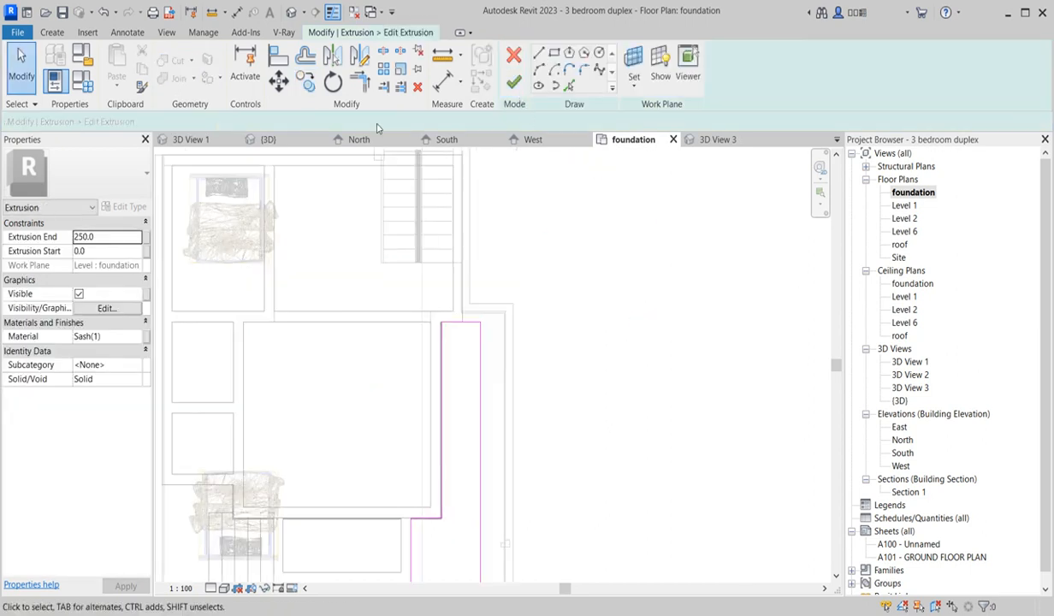
click(305, 58)
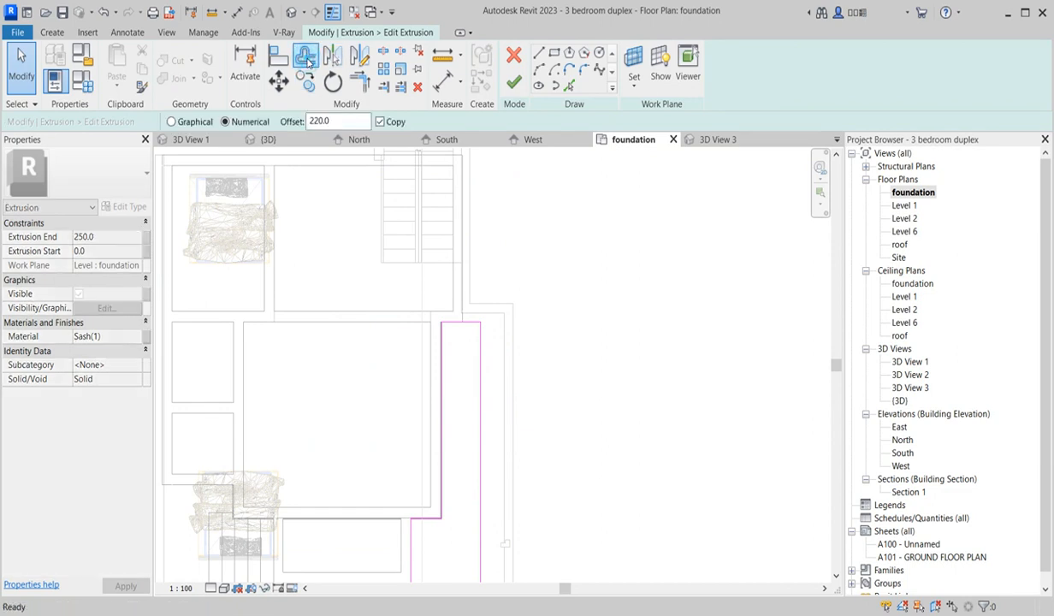
click(313, 122)
text(70)
key(Return)
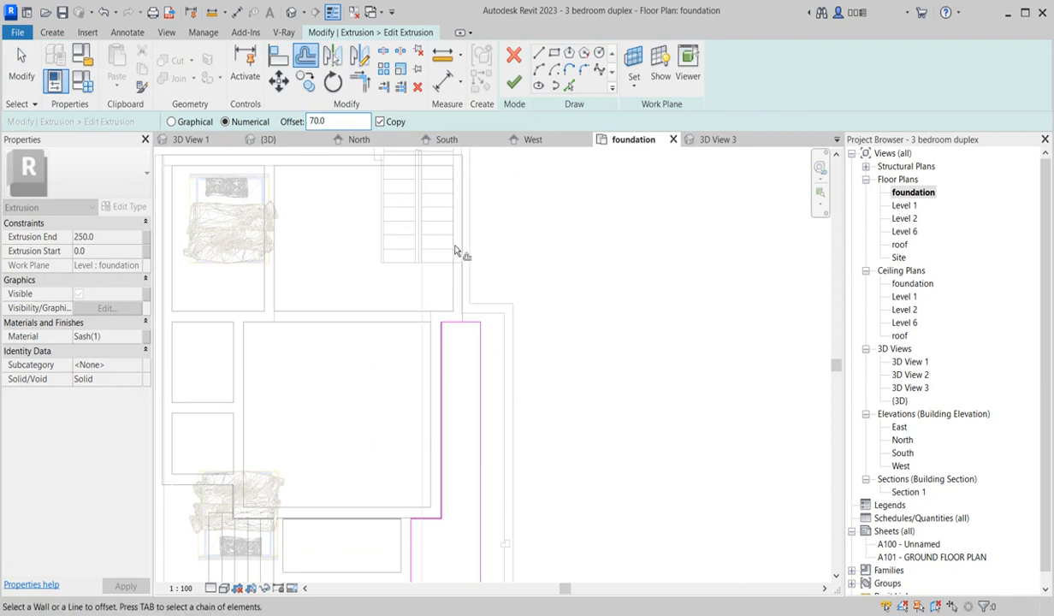
click(381, 122)
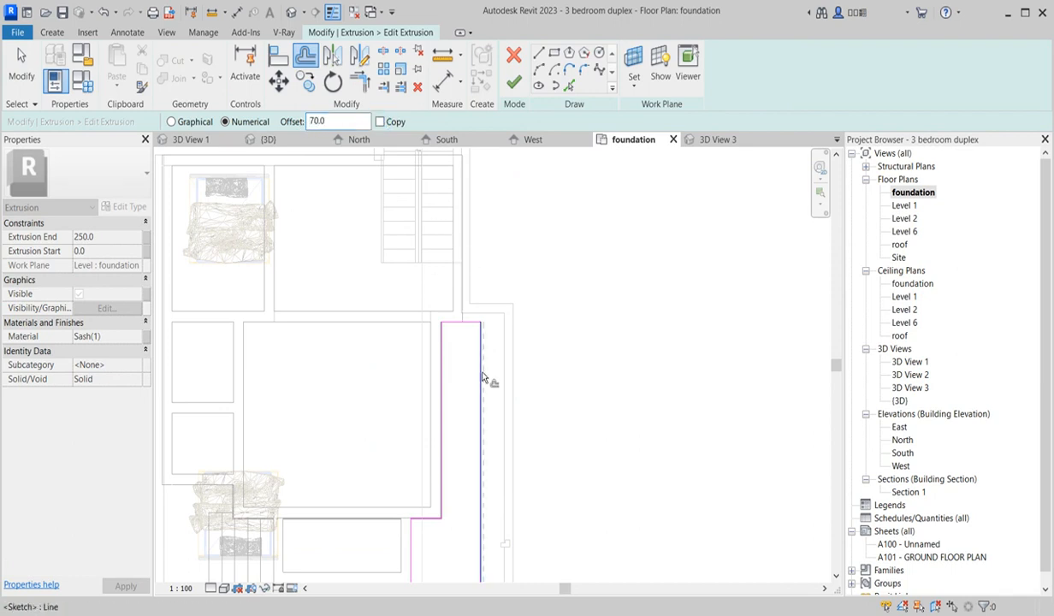
click(477, 381)
Offset the sketch's south line 70 outward, finish the sketch and set the Extrusion End to 270.
scroll(463, 428, down, 4)
scroll(465, 411, up, 2)
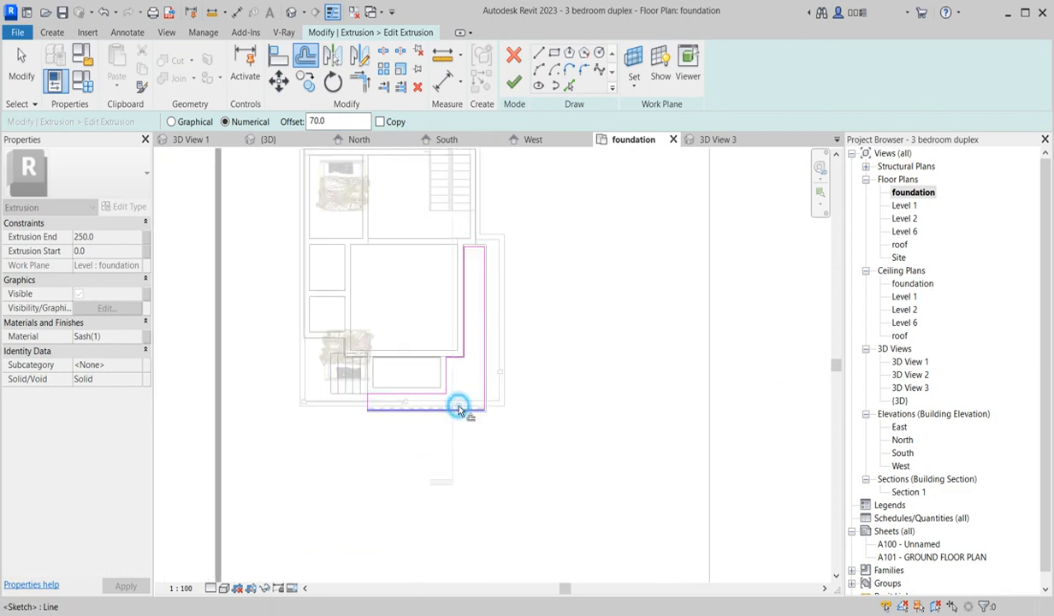
click(459, 410)
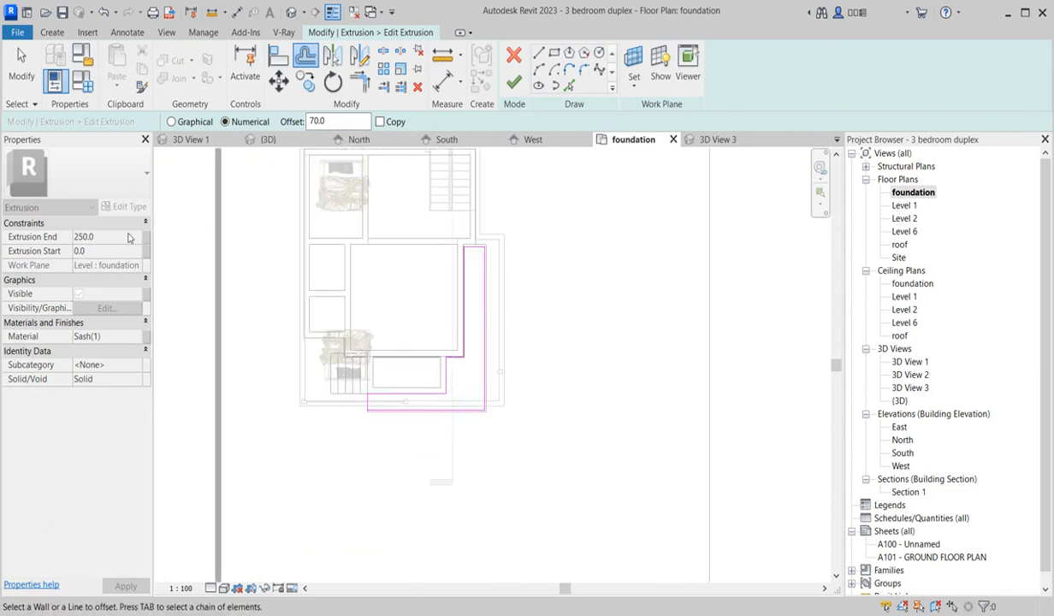
click(515, 89)
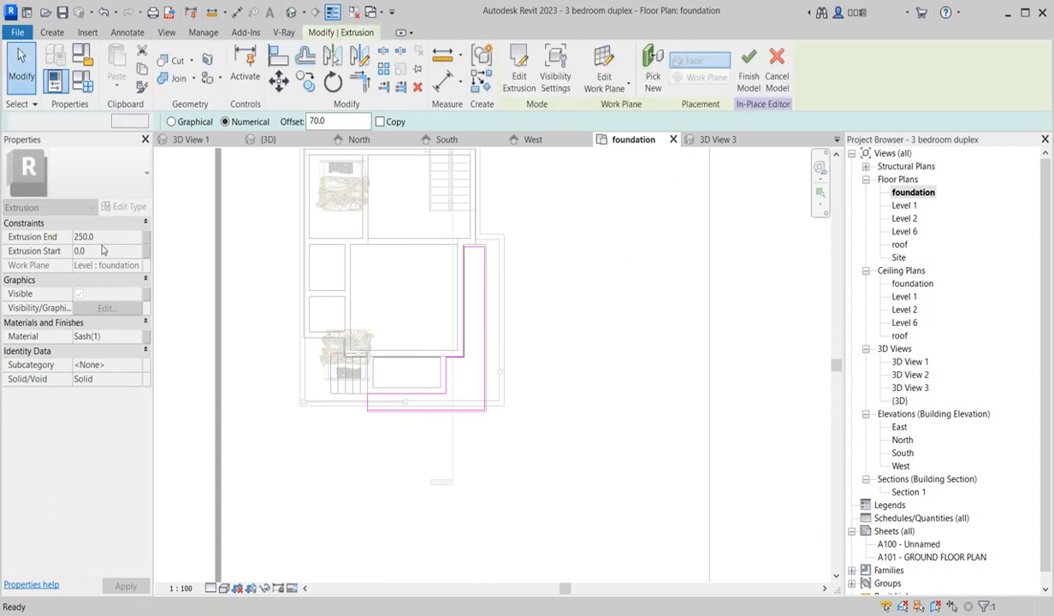
click(102, 240)
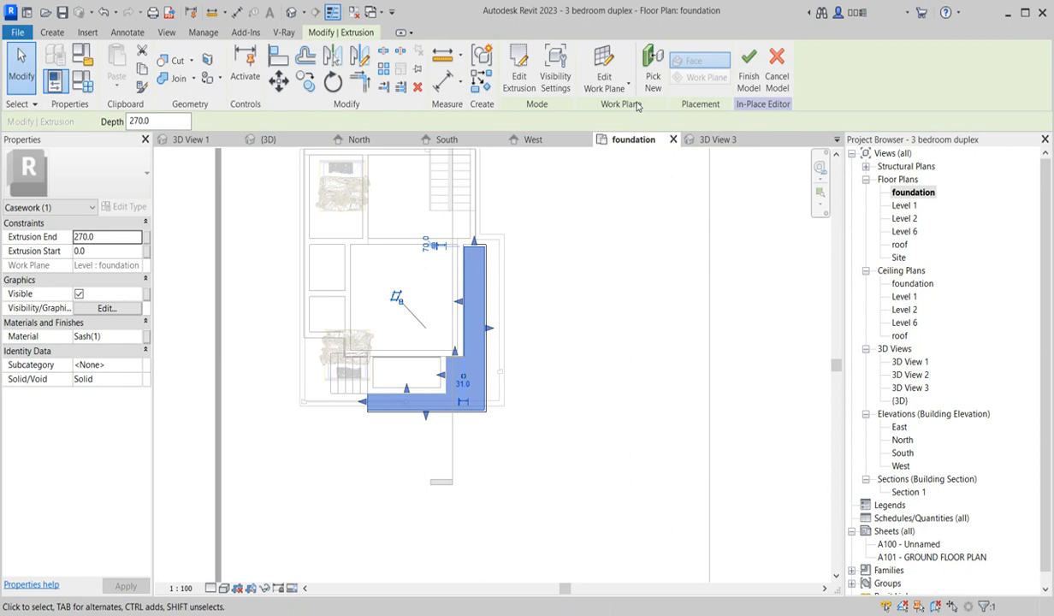
Open the copied extrusion's material and duplicate Sash(1) in the Material Browser.
click(137, 337)
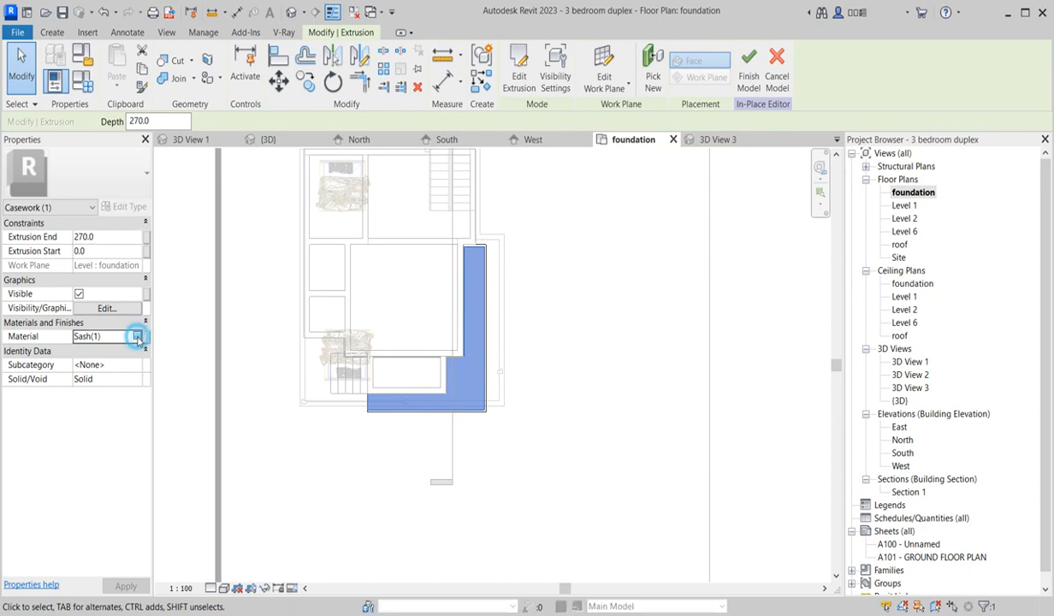
click(138, 337)
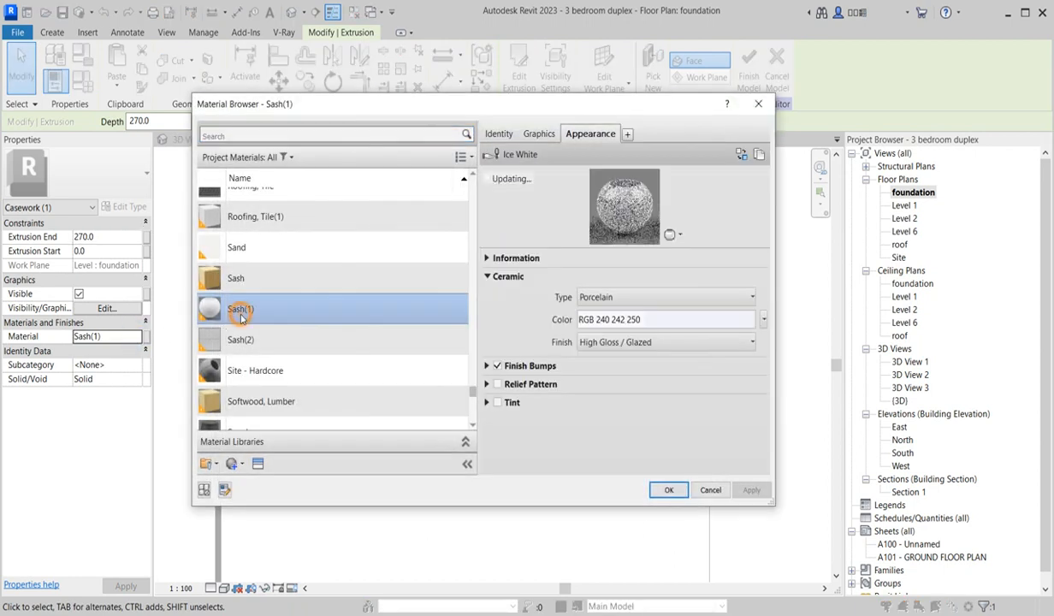
right_click(241, 313)
click(311, 339)
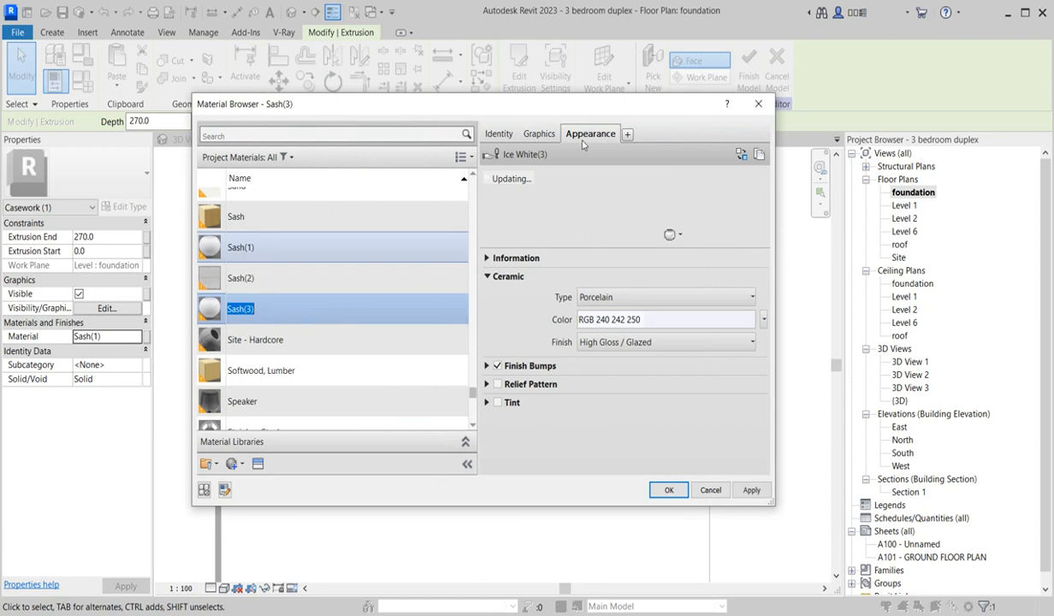
Replace the appearance asset of Sash(3) with Grass - Dark Rye from the Sitework library and apply the material to the extrusion.
click(541, 134)
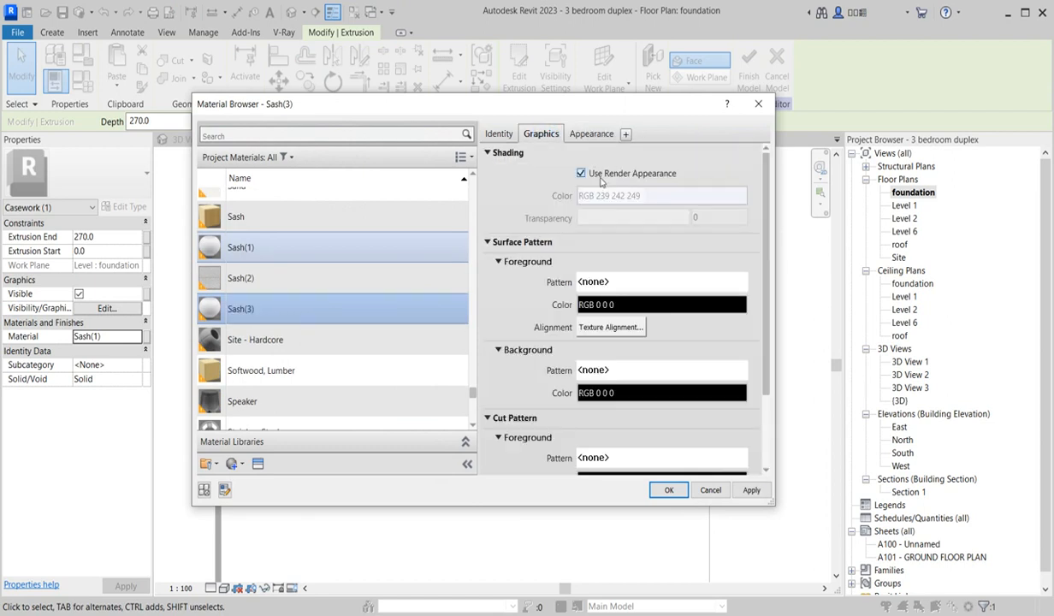
click(591, 134)
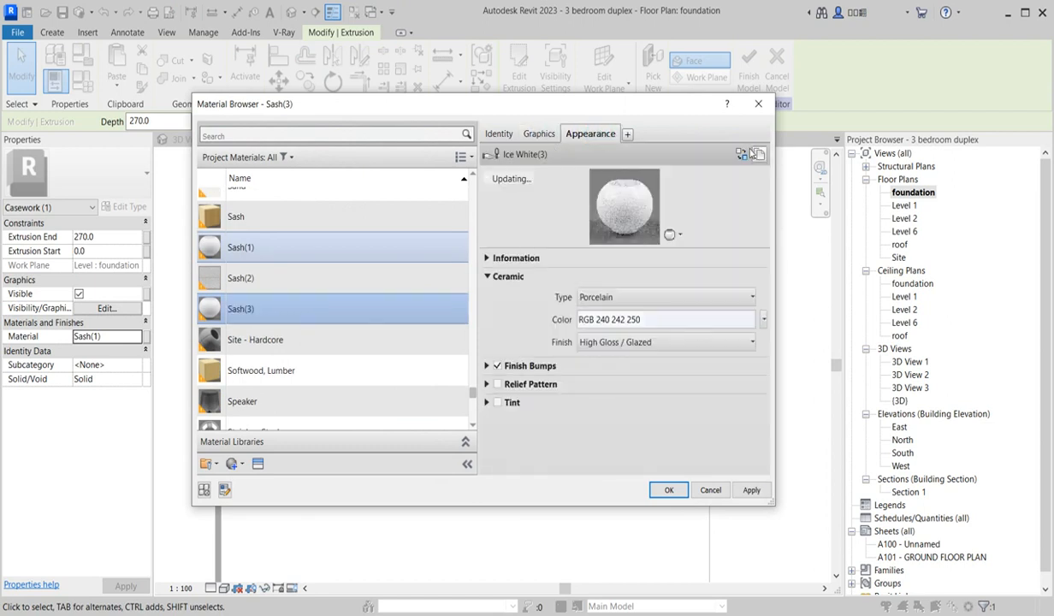
click(742, 154)
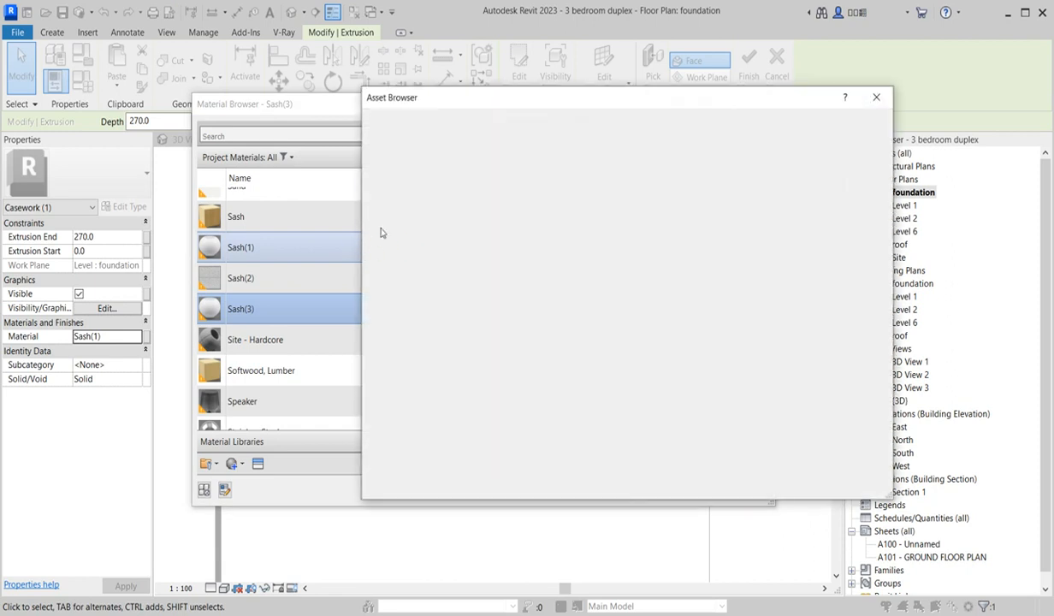
scroll(394, 306, down, 5)
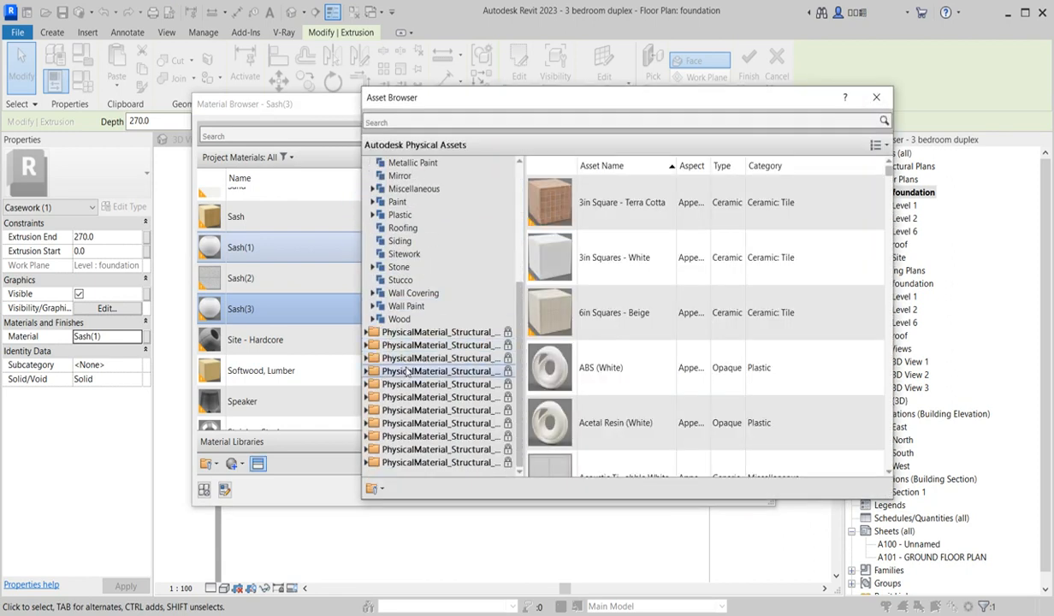
click(402, 254)
scroll(599, 355, down, 3)
scroll(599, 354, down, 5)
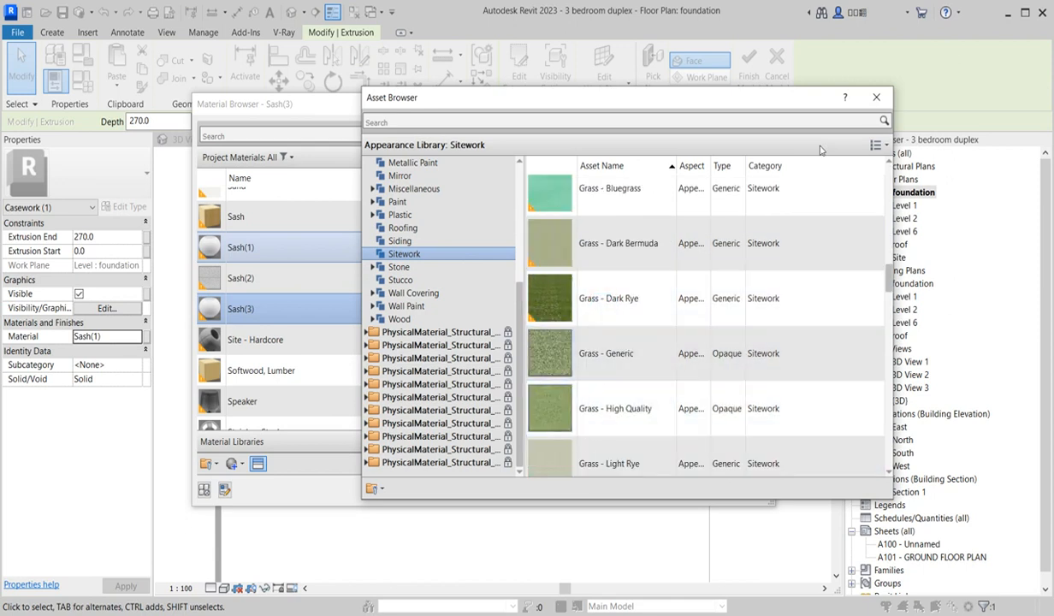
click(876, 97)
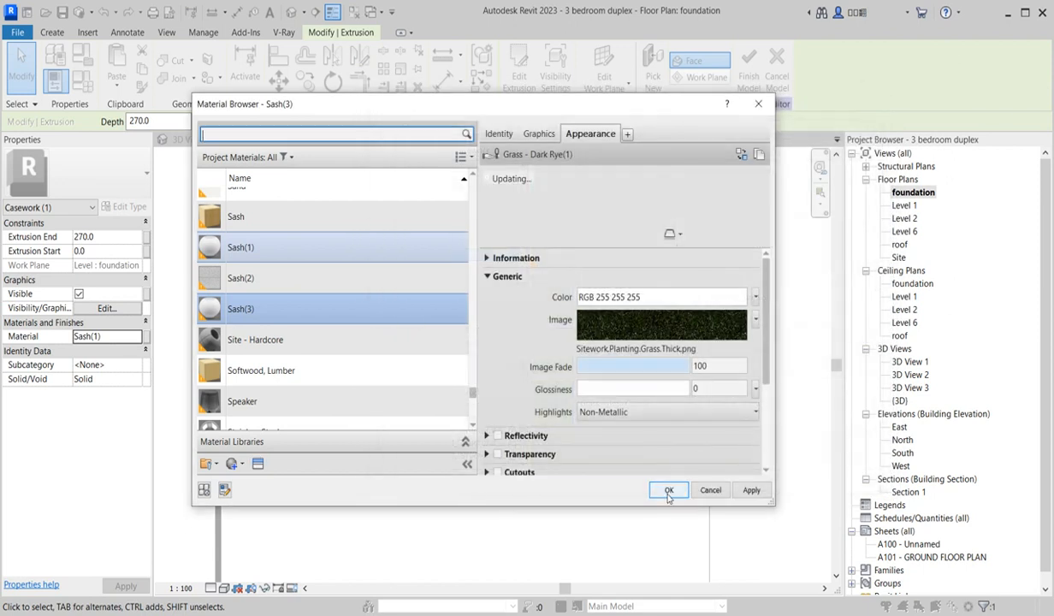
click(669, 491)
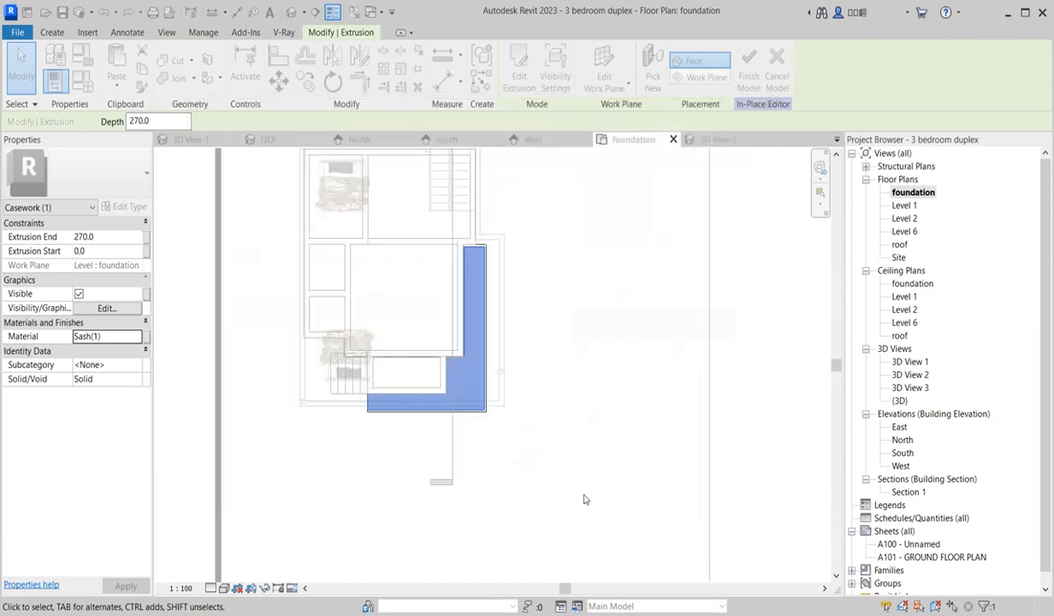
Deselect the extrusion, open 3D View 3 and finish the in-place model.
click(573, 466)
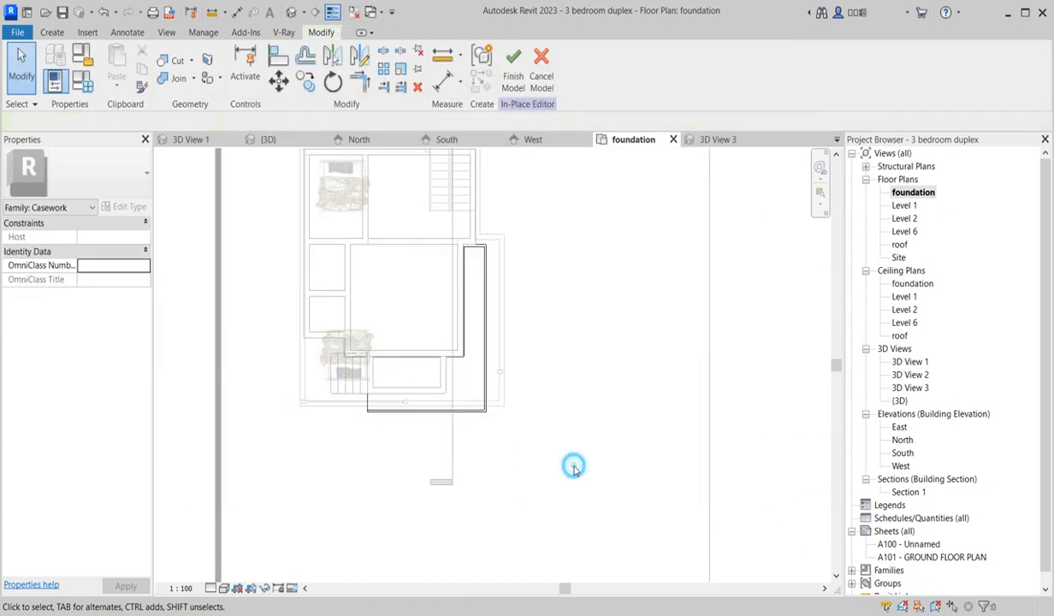
double_click(910, 388)
scroll(568, 505, up, 3)
click(567, 497)
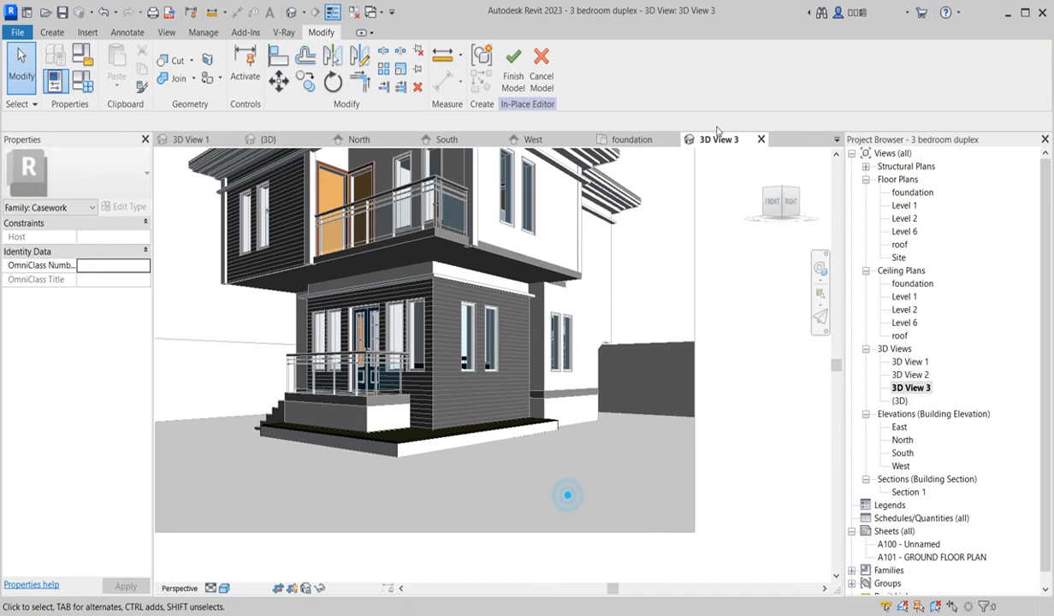
click(513, 65)
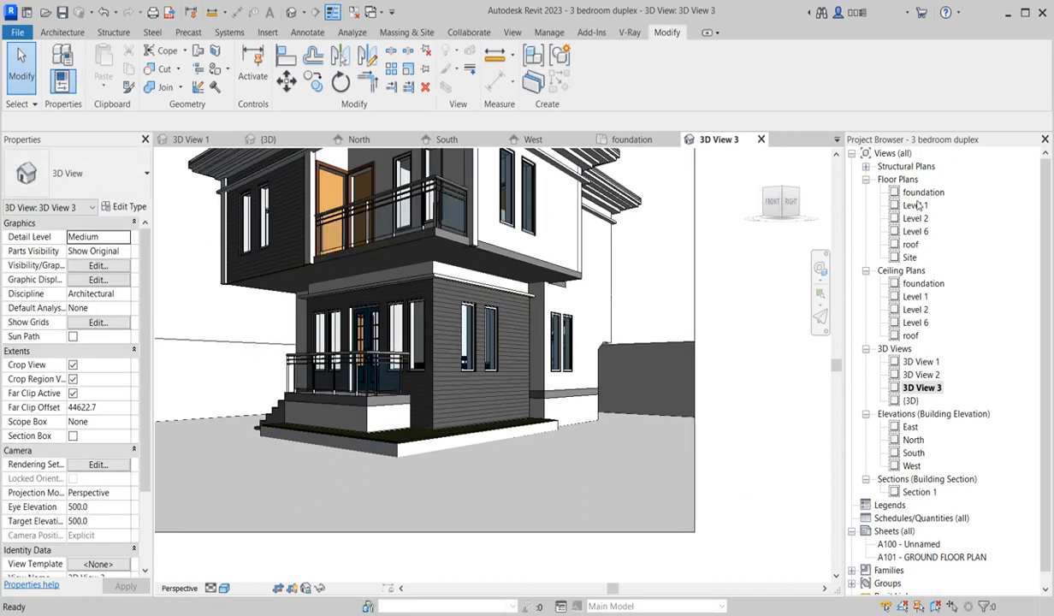
Place a Mercedes_Benz_E63_AMG_6240 2 car component west of the house in the foundation floor plan.
double_click(887, 190)
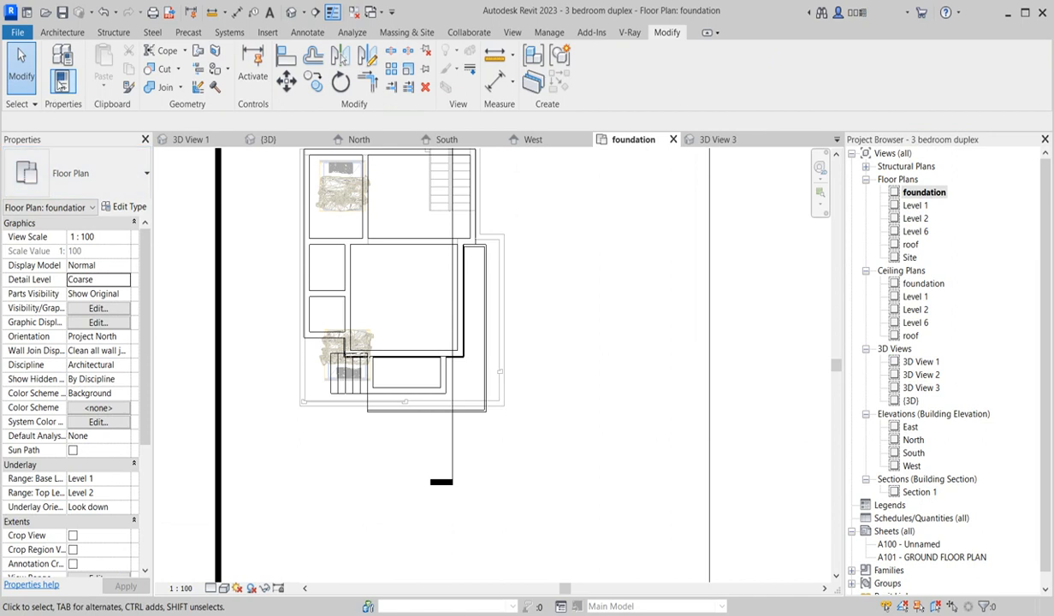
click(62, 33)
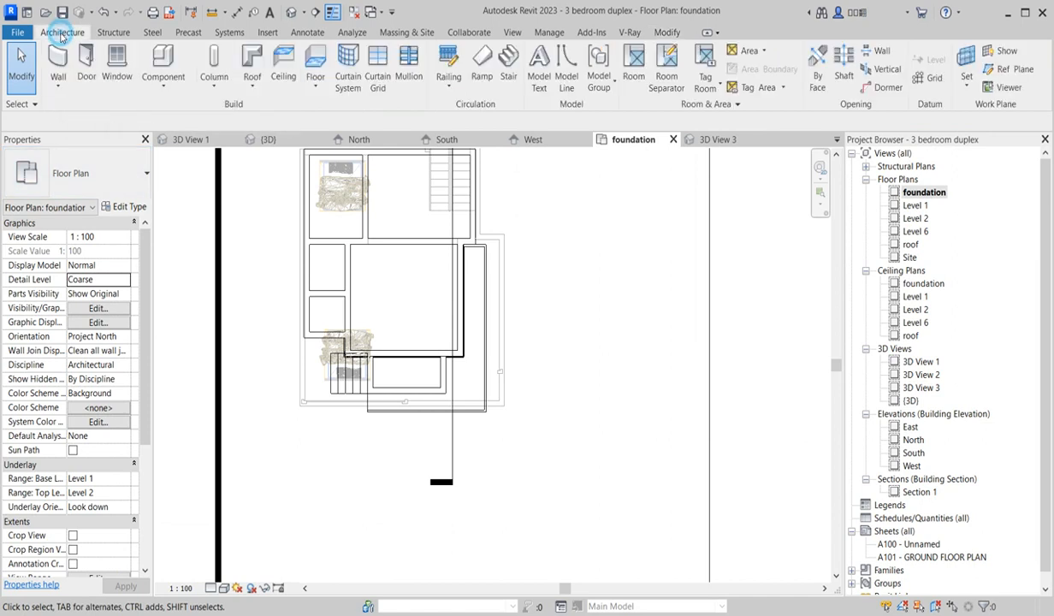
click(163, 62)
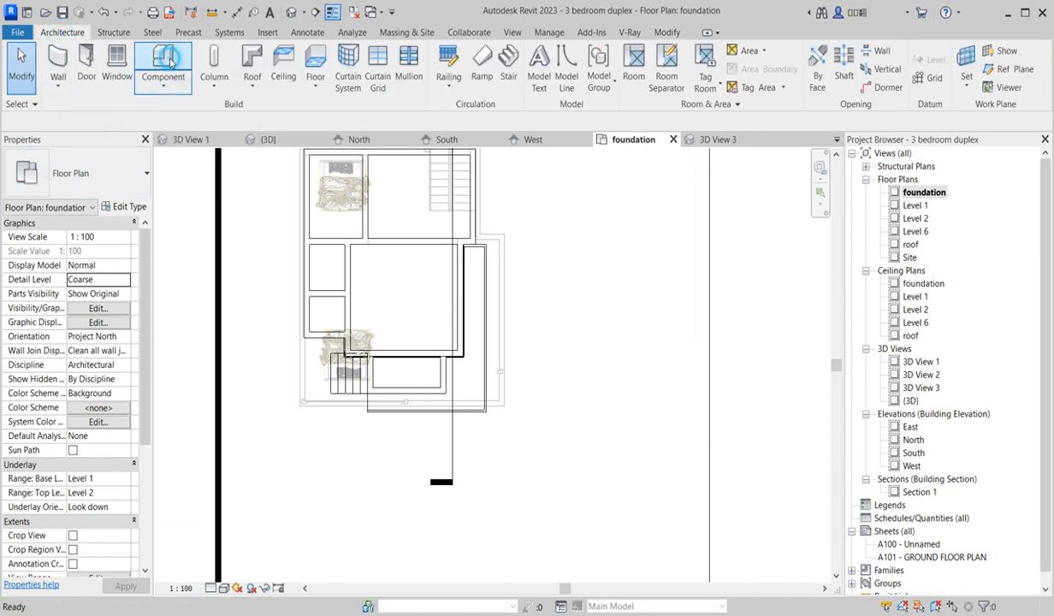
click(126, 206)
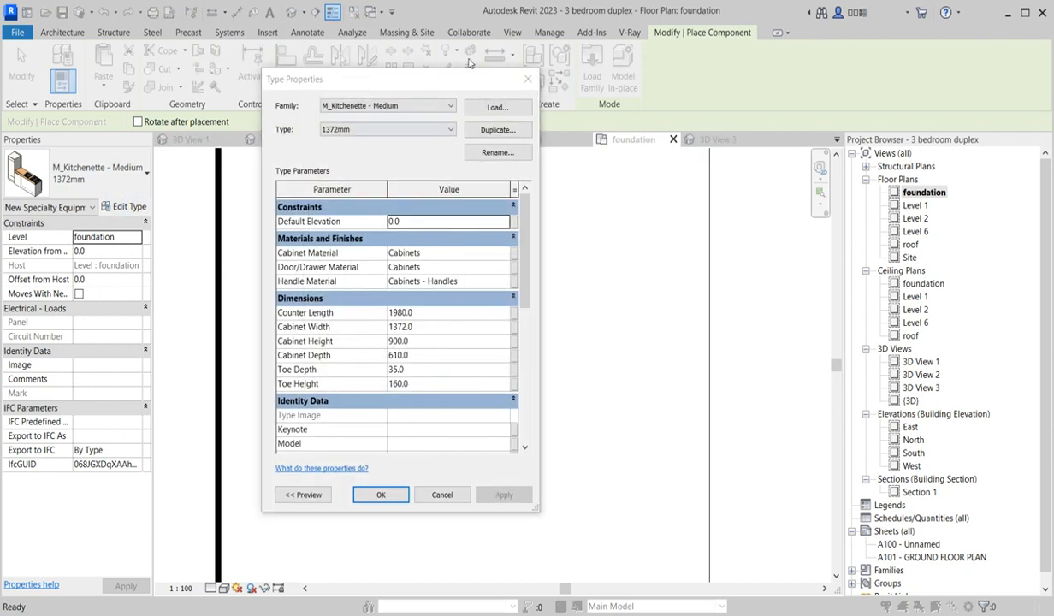
click(522, 81)
click(111, 172)
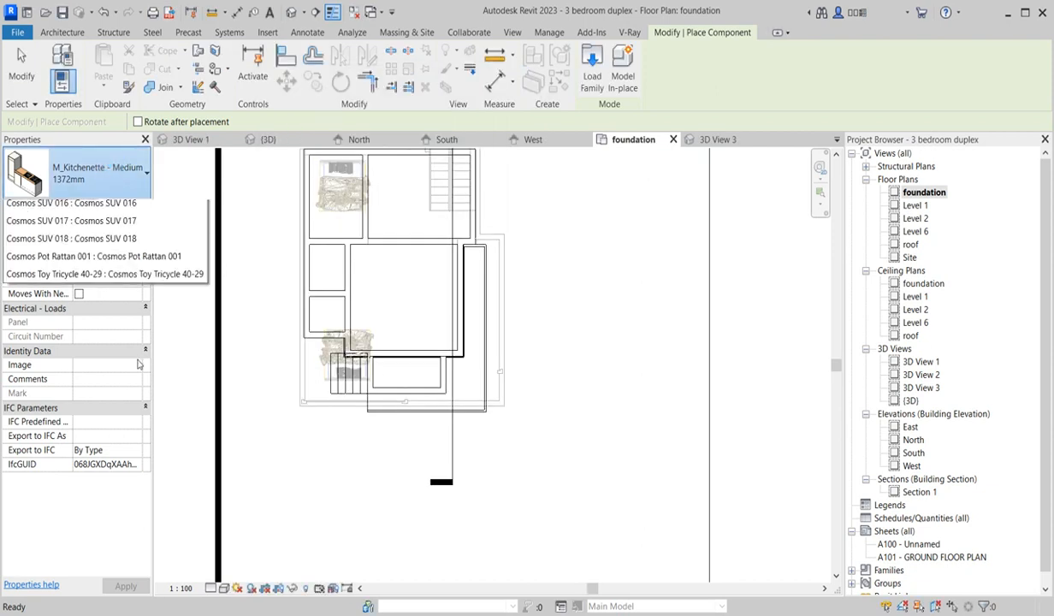
scroll(130, 323, down, 15)
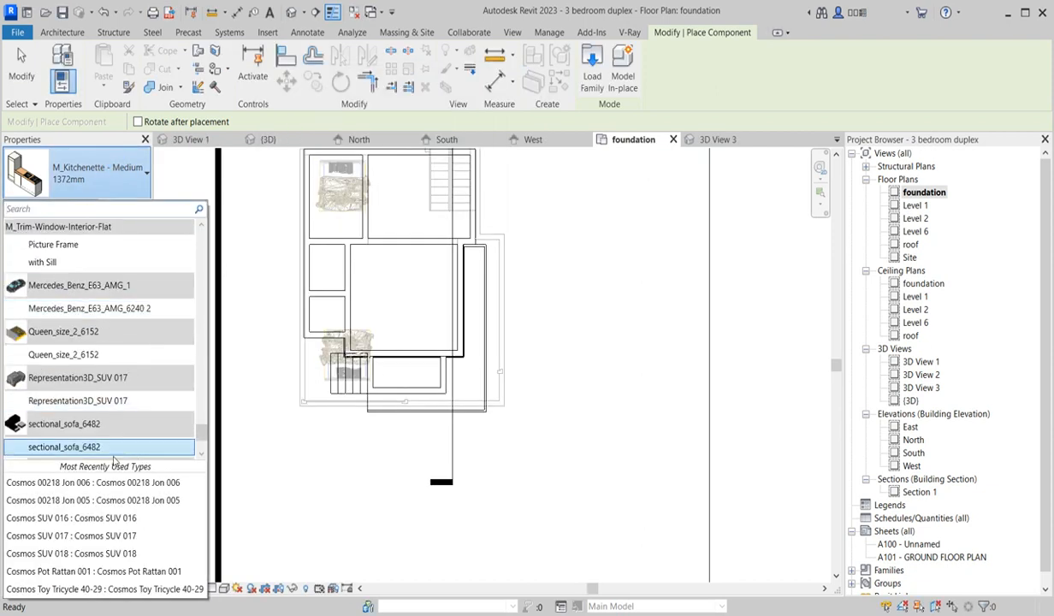
click(79, 309)
scroll(412, 446, down, 3)
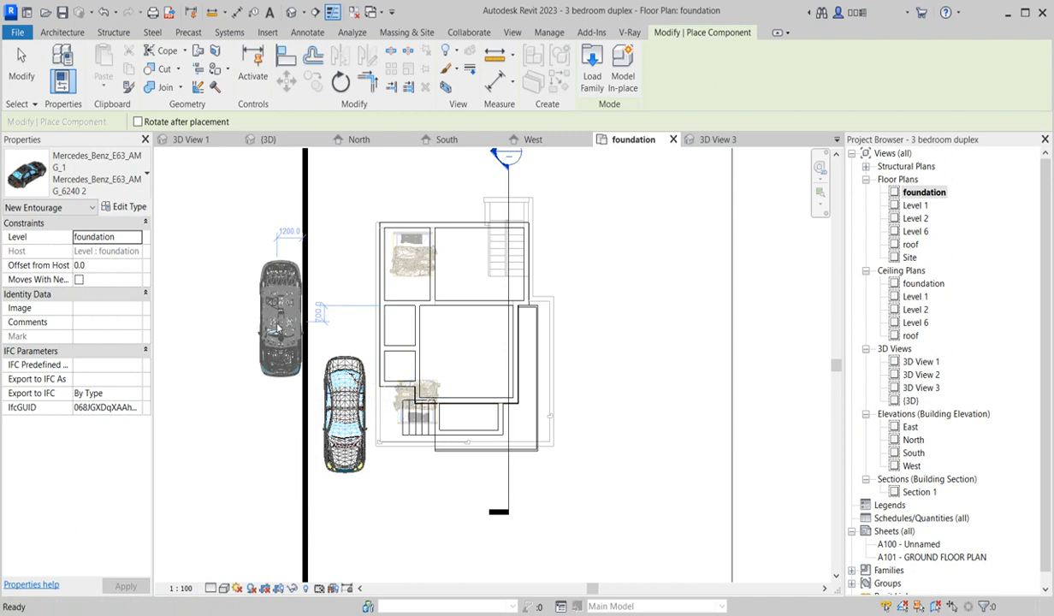
key(Escape)
key(Escape)
Place three American Beech - 6.0 Meters trees along the L-shaped planting strip, two on the south side and one on the east.
click(163, 60)
click(129, 165)
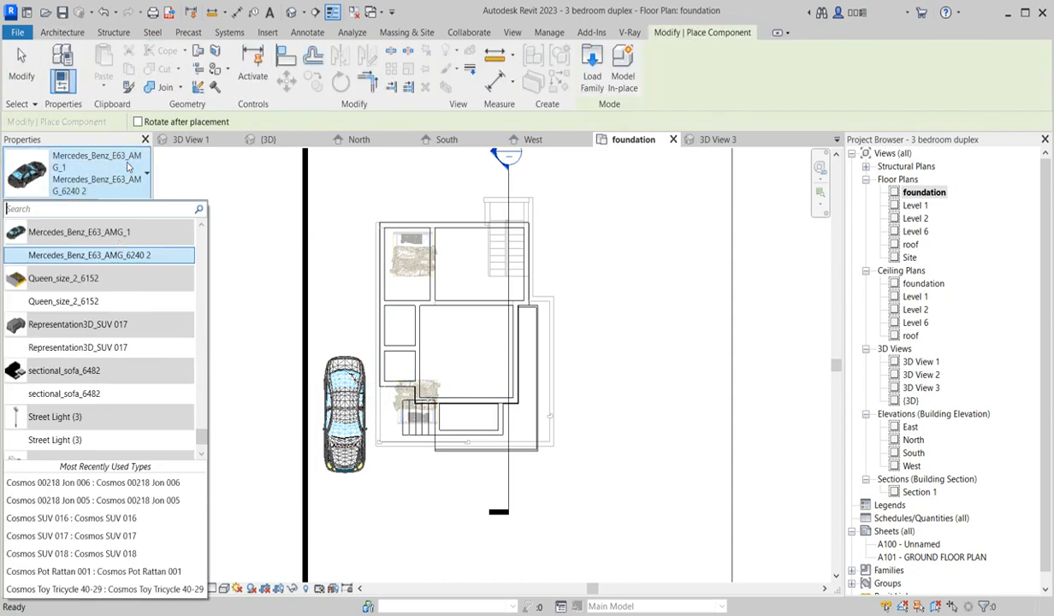
scroll(96, 358, down, 5)
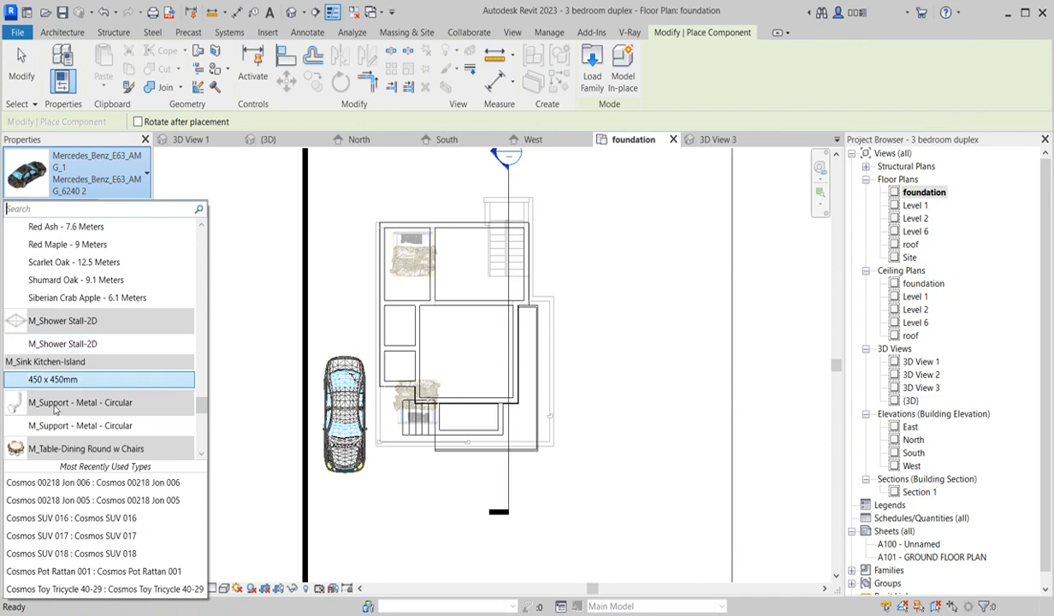
scroll(97, 351, up, 7)
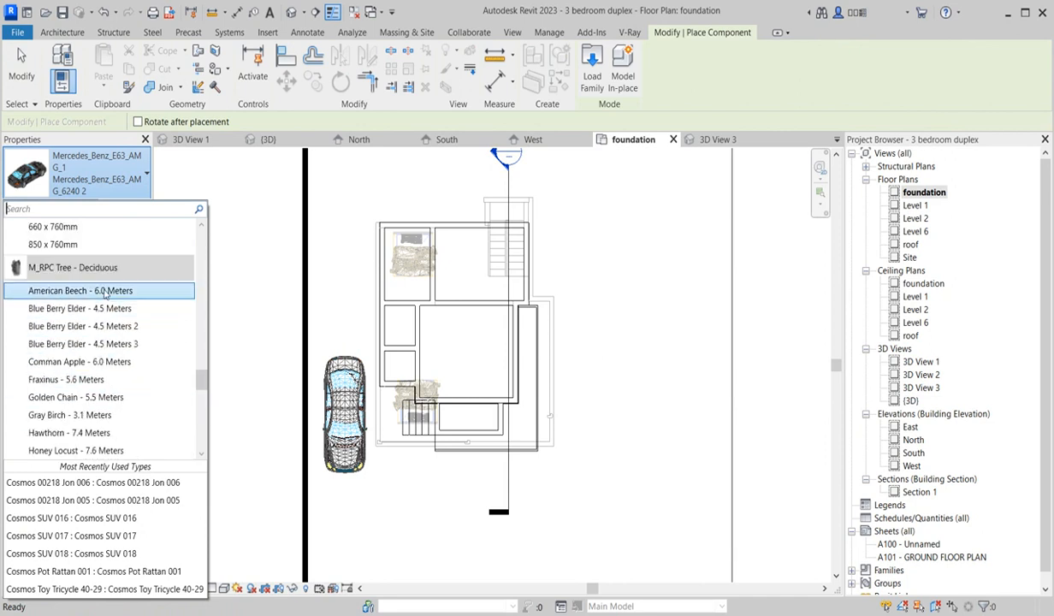
click(101, 291)
scroll(576, 428, up, 5)
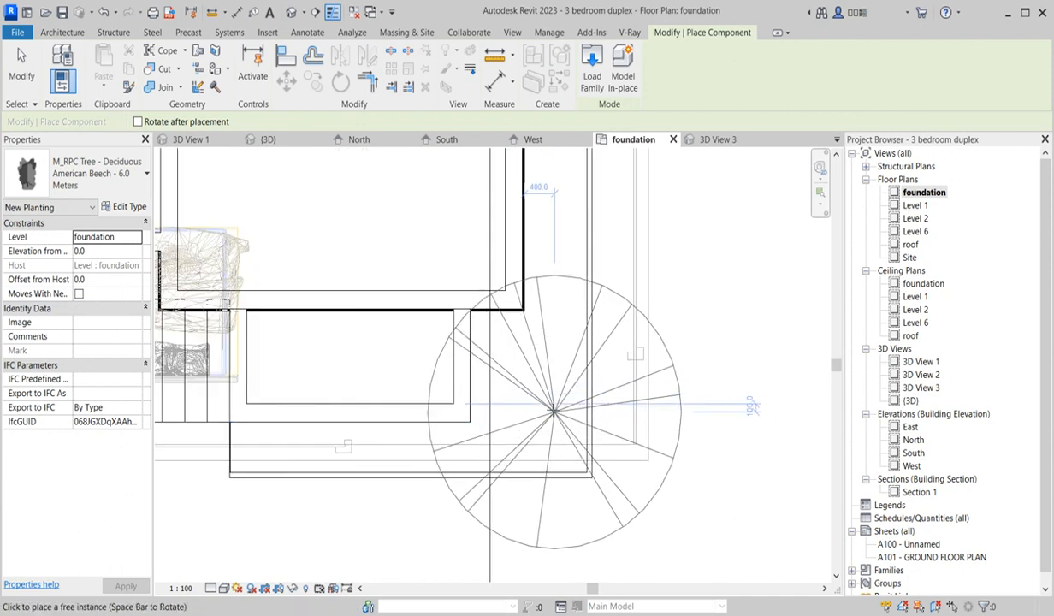
click(549, 405)
scroll(349, 459, down, 3)
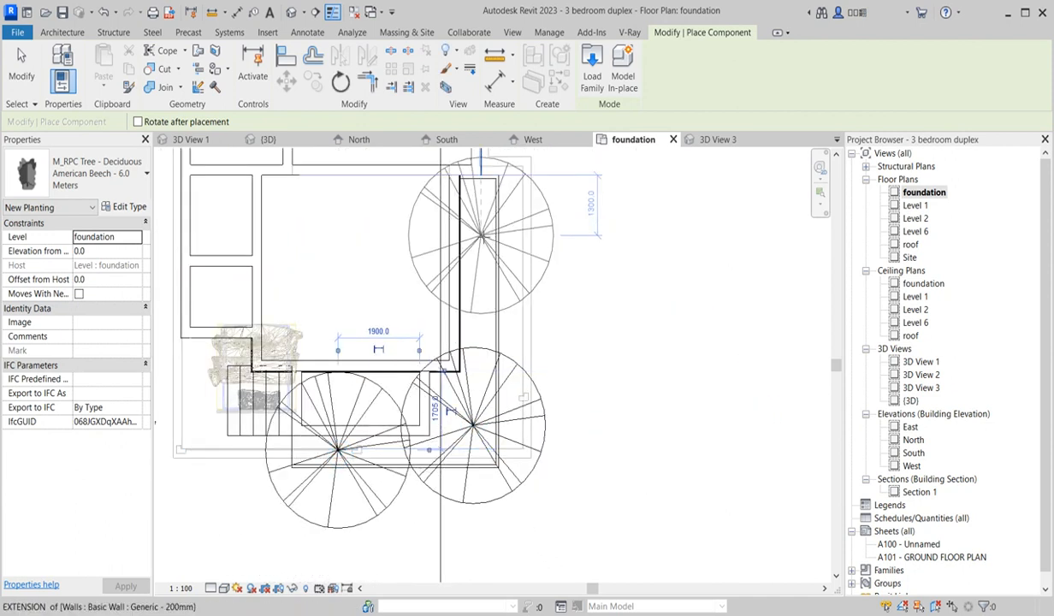
click(481, 230)
key(Escape)
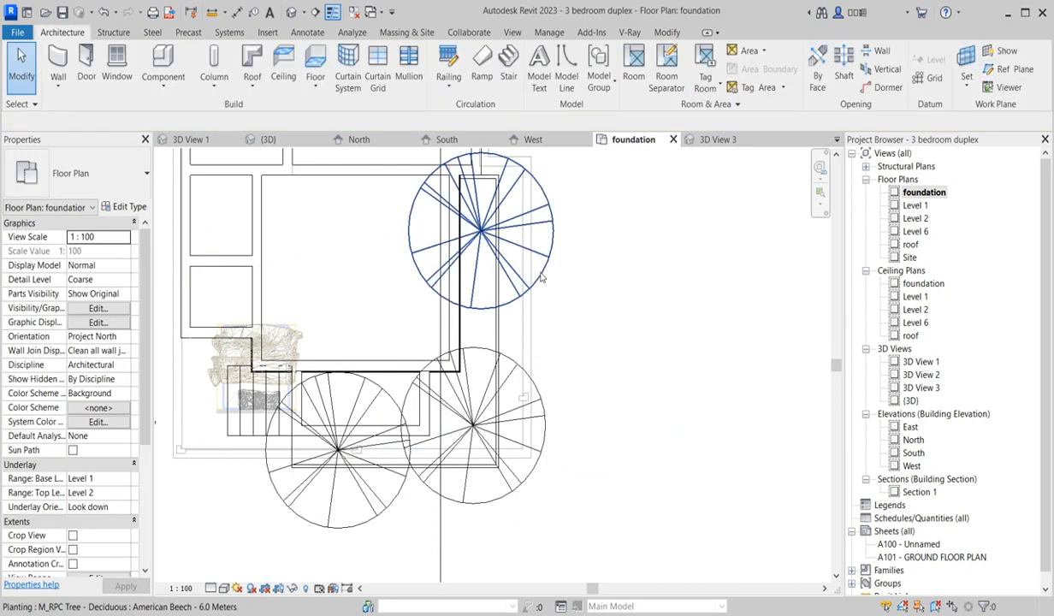
Set the American Beech tree type's height to 900.
click(540, 272)
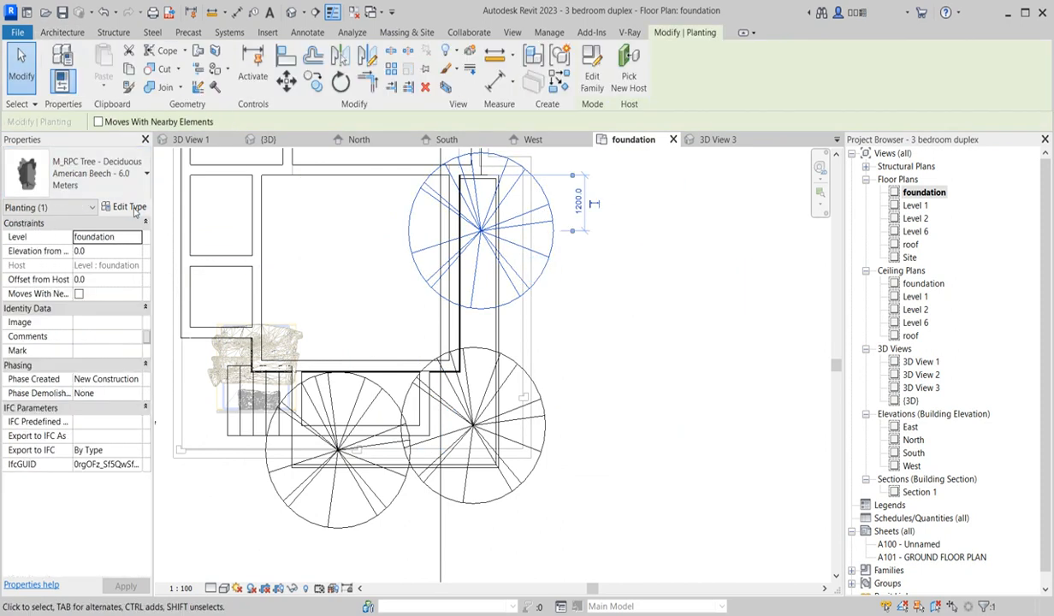
click(127, 206)
click(431, 257)
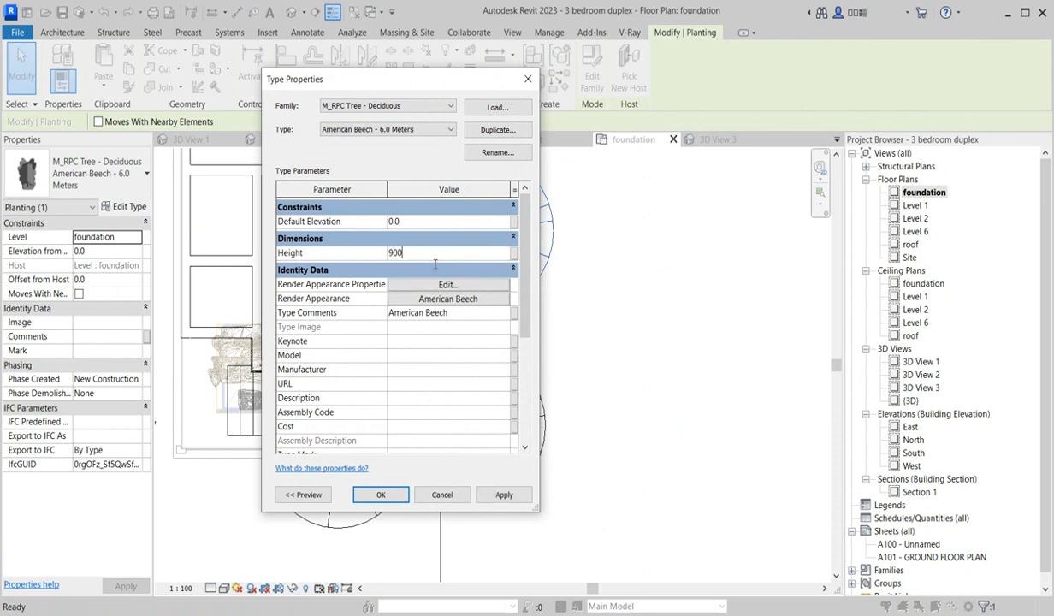
click(384, 499)
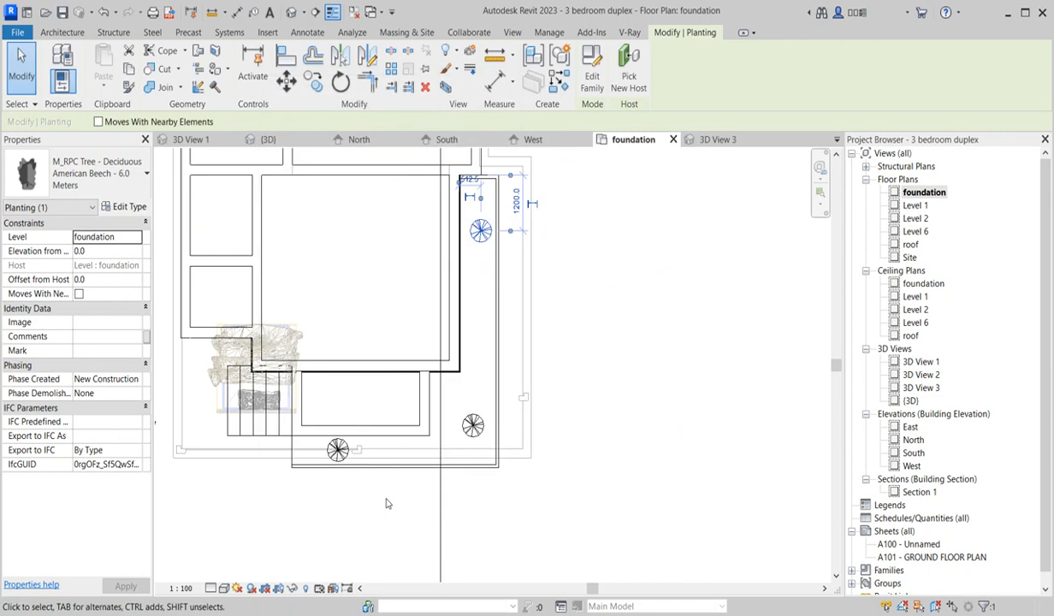
Set the American Beech type's height to 1200 and its render appearance to Viburnum from the Shrubs & Grasses class.
click(128, 206)
click(425, 254)
double_click(425, 255)
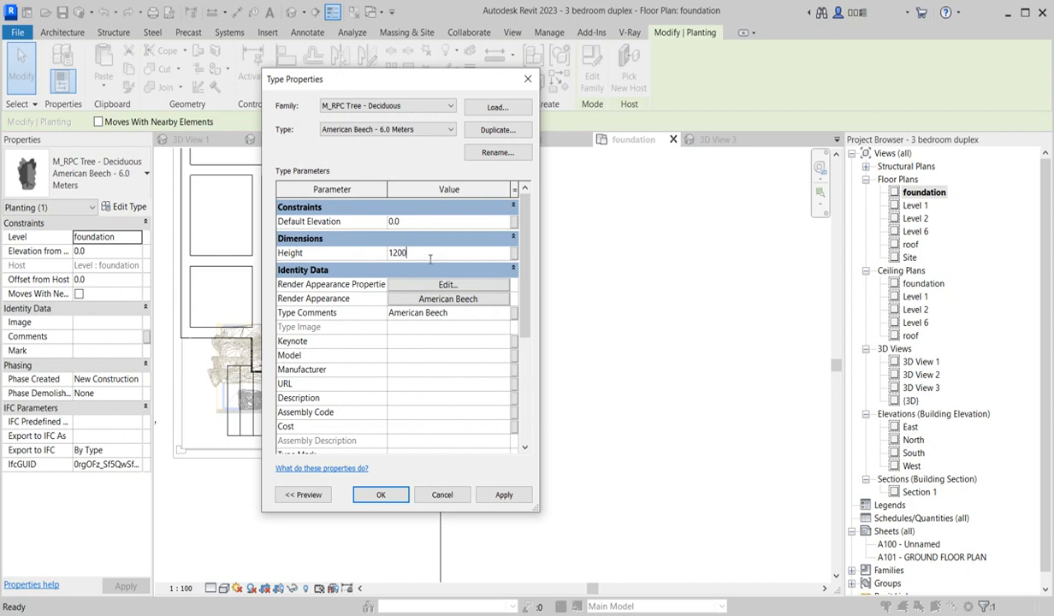
click(459, 301)
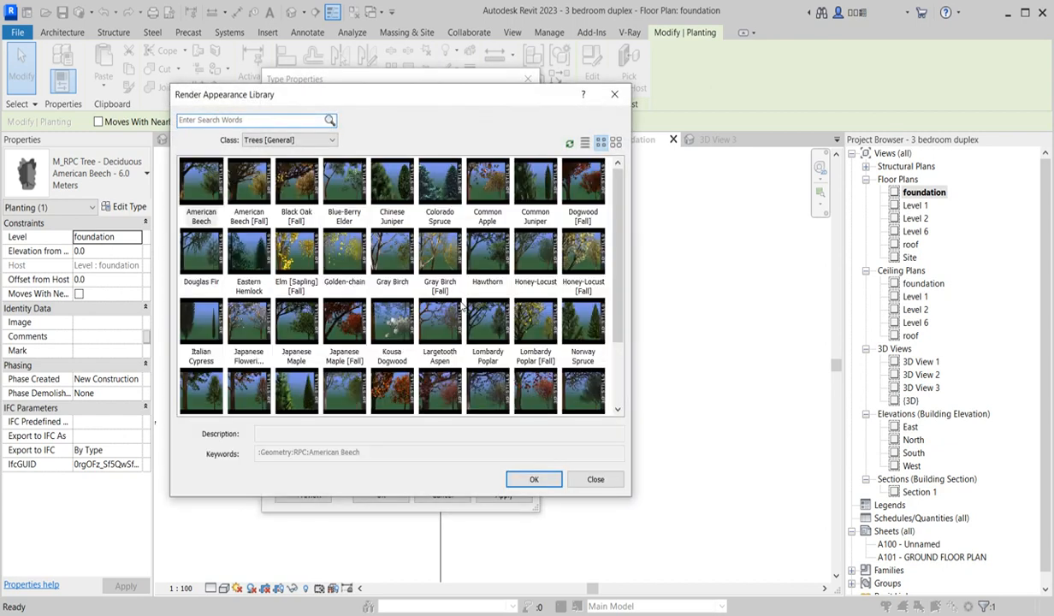
click(307, 142)
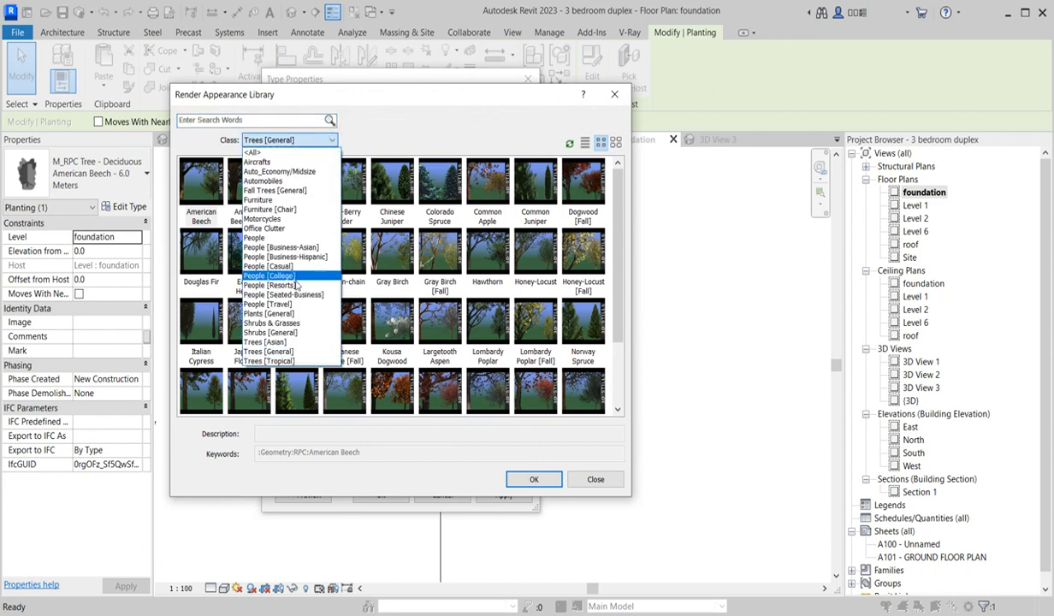
click(295, 324)
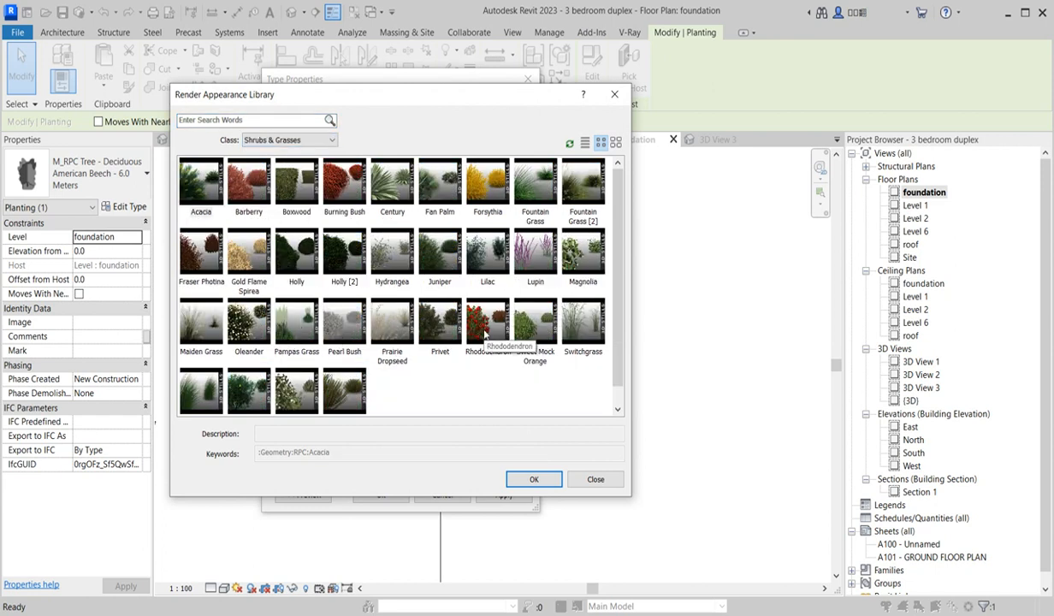
double_click(276, 379)
click(401, 498)
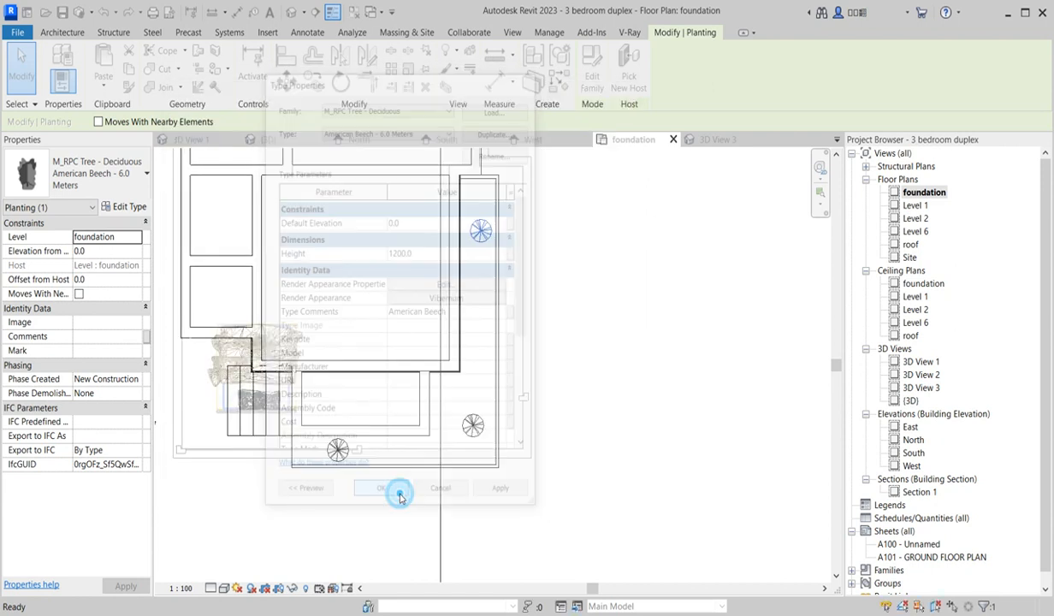
Copy the American Beech shrub five times to fill the planting strip, three along the east side and two along the south side.
scroll(492, 416, up, 2)
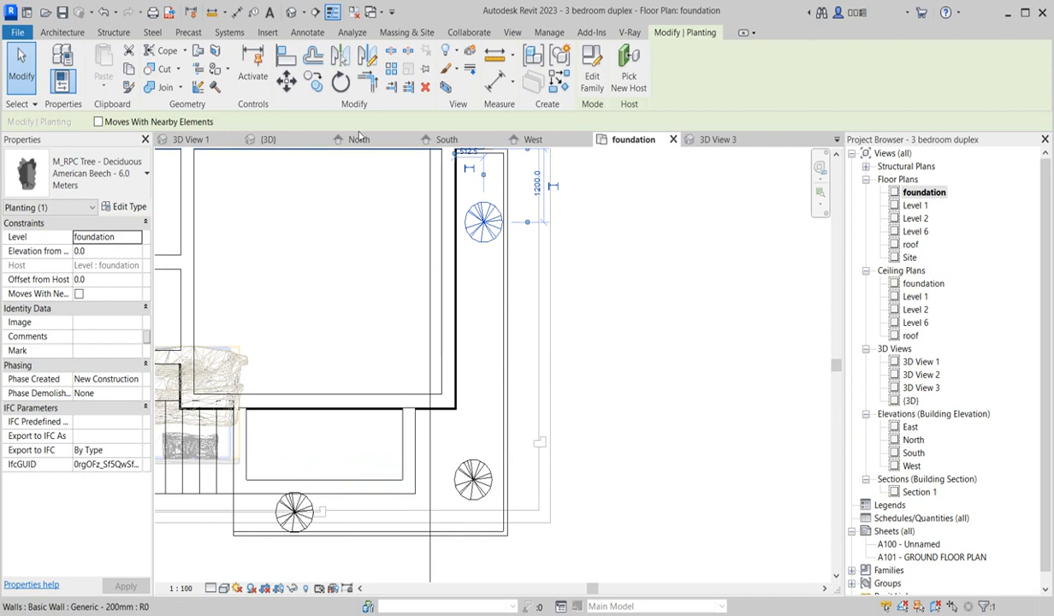
click(313, 81)
click(484, 224)
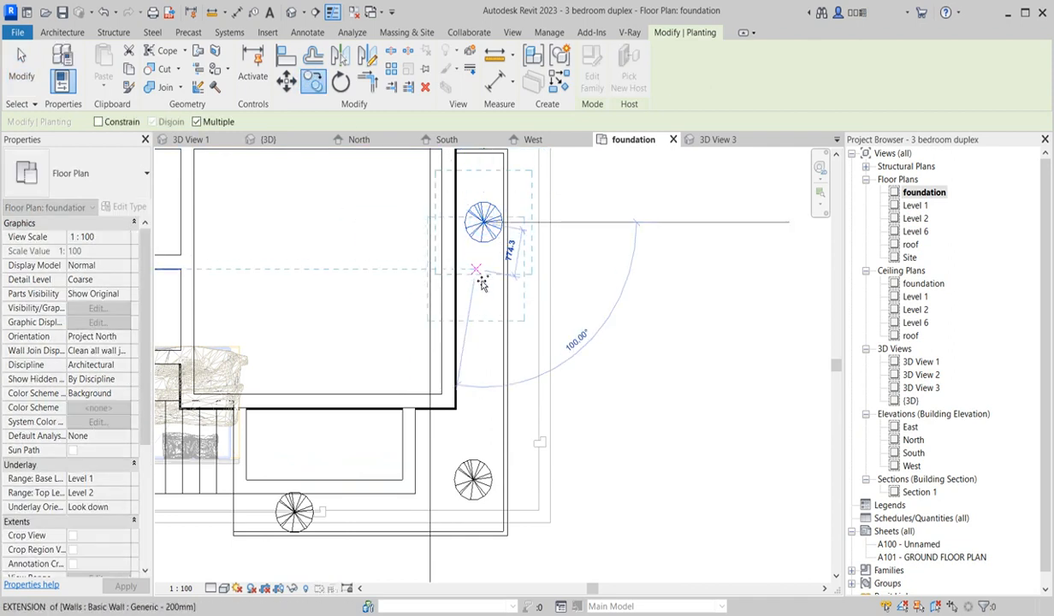
click(484, 279)
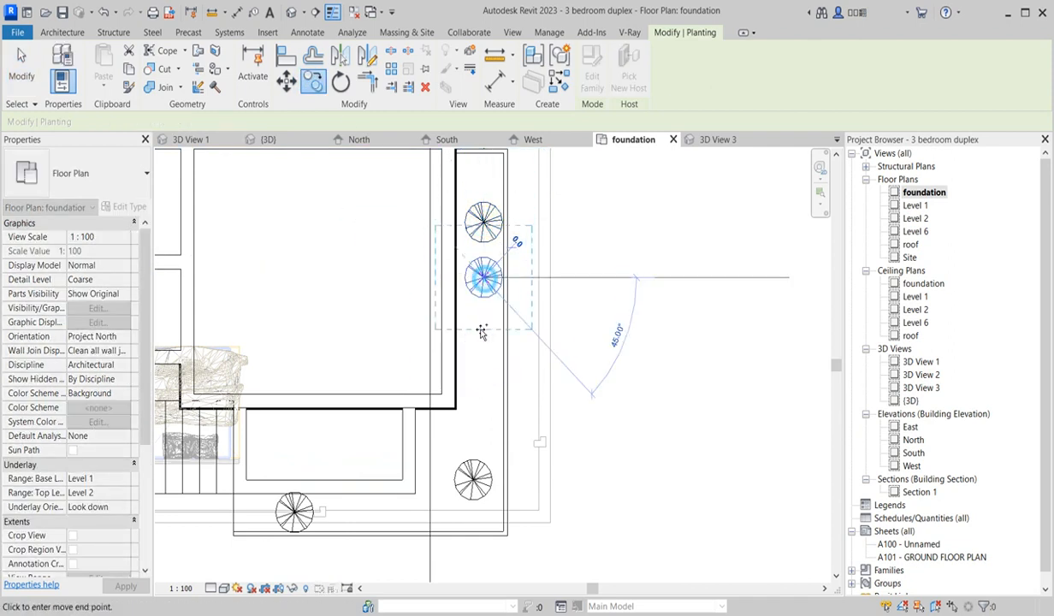
click(483, 430)
click(484, 365)
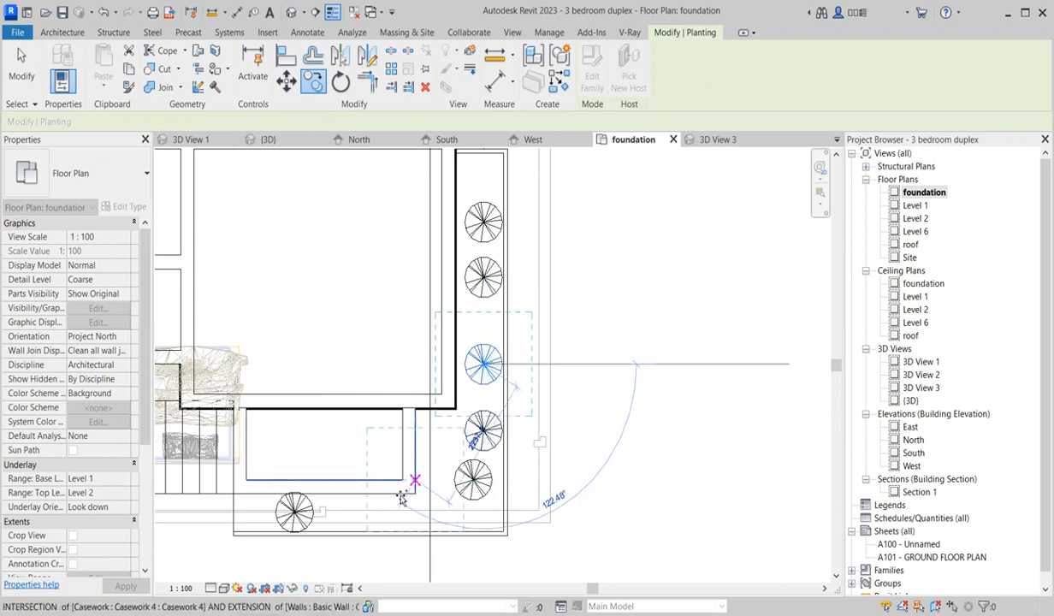
click(367, 517)
scroll(576, 411, down, 3)
key(Escape)
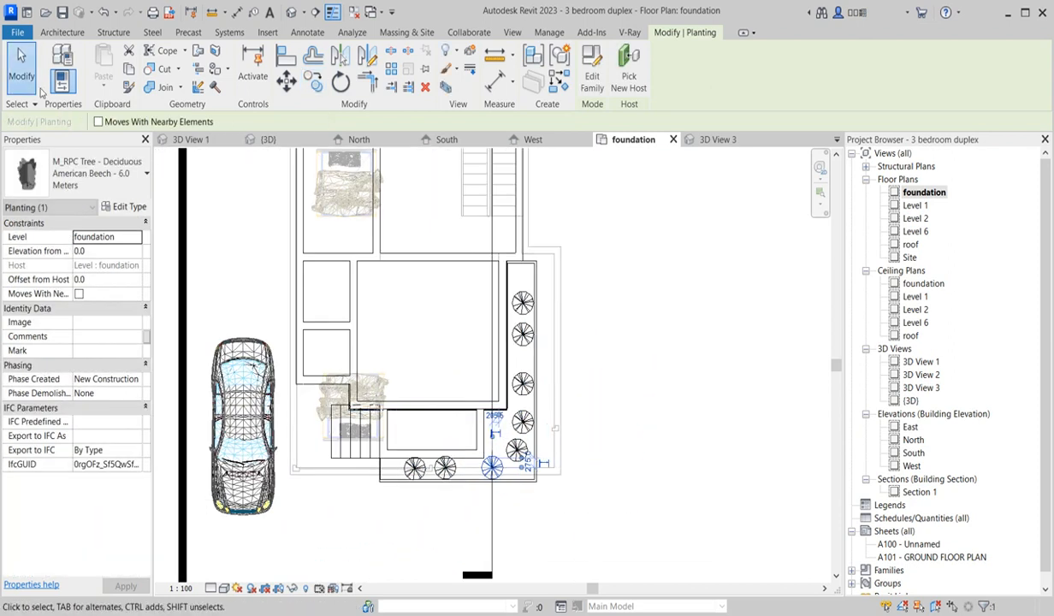
click(69, 32)
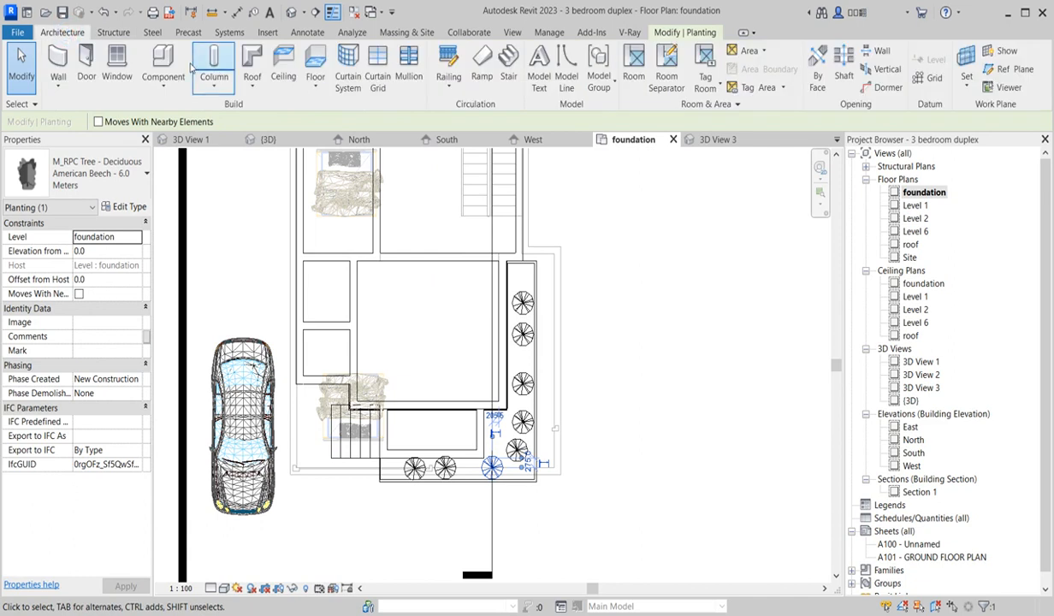
click(163, 62)
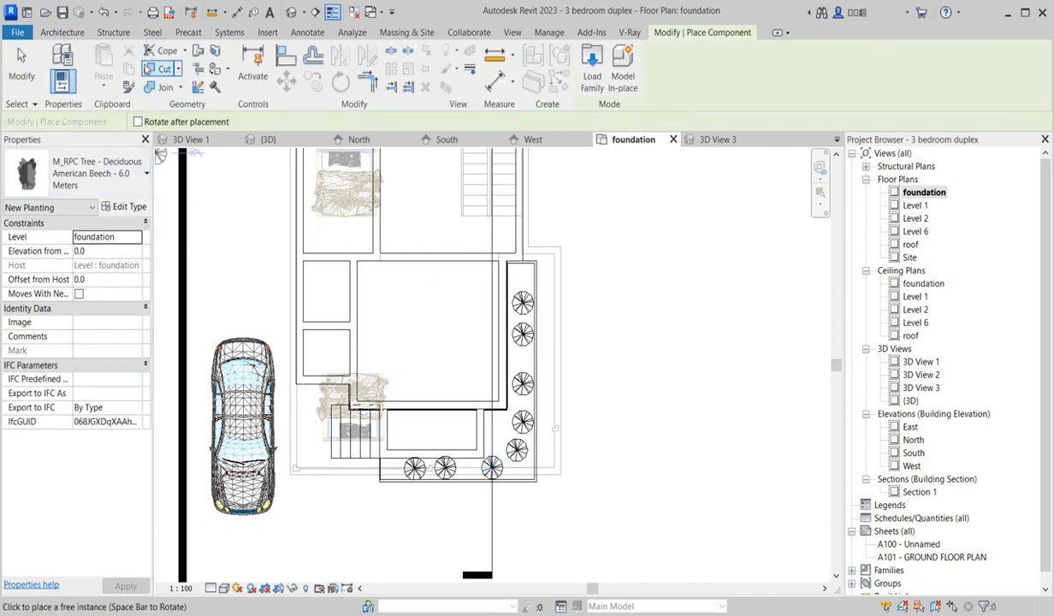
click(134, 176)
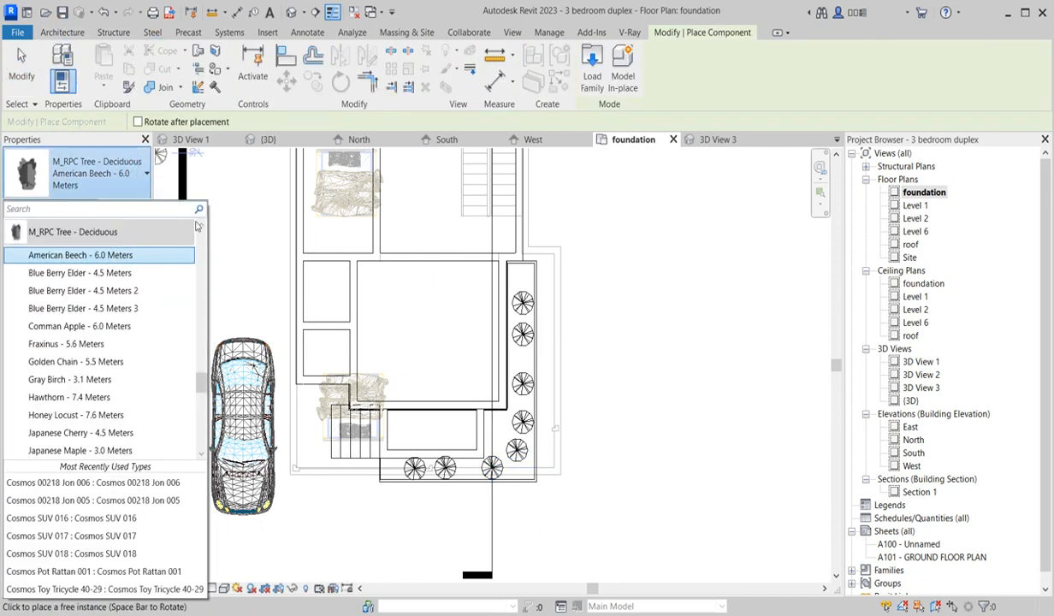
drag(205, 387, 197, 435)
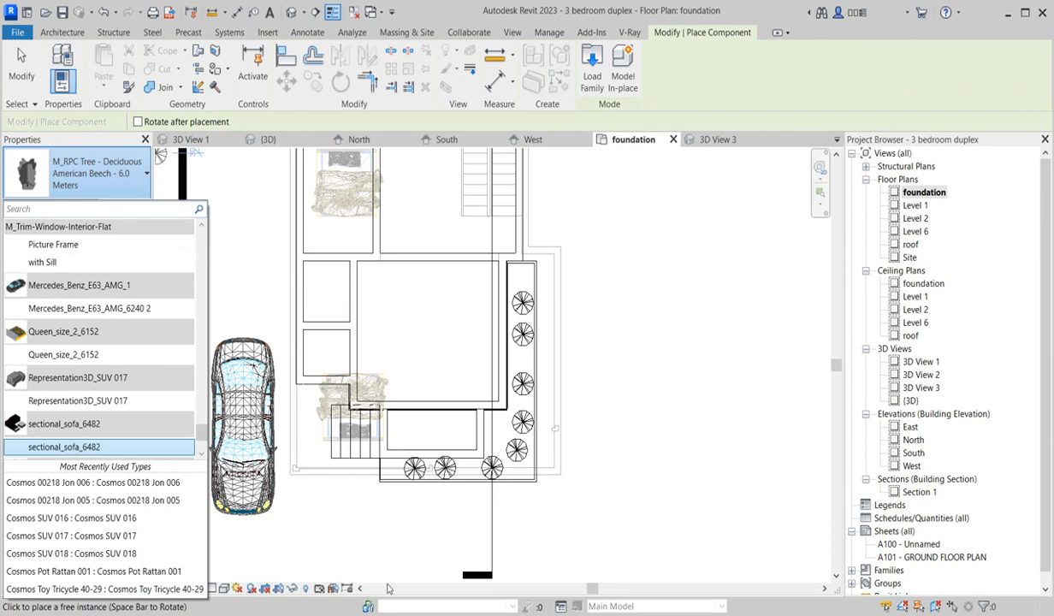
key(Escape)
key(Escape)
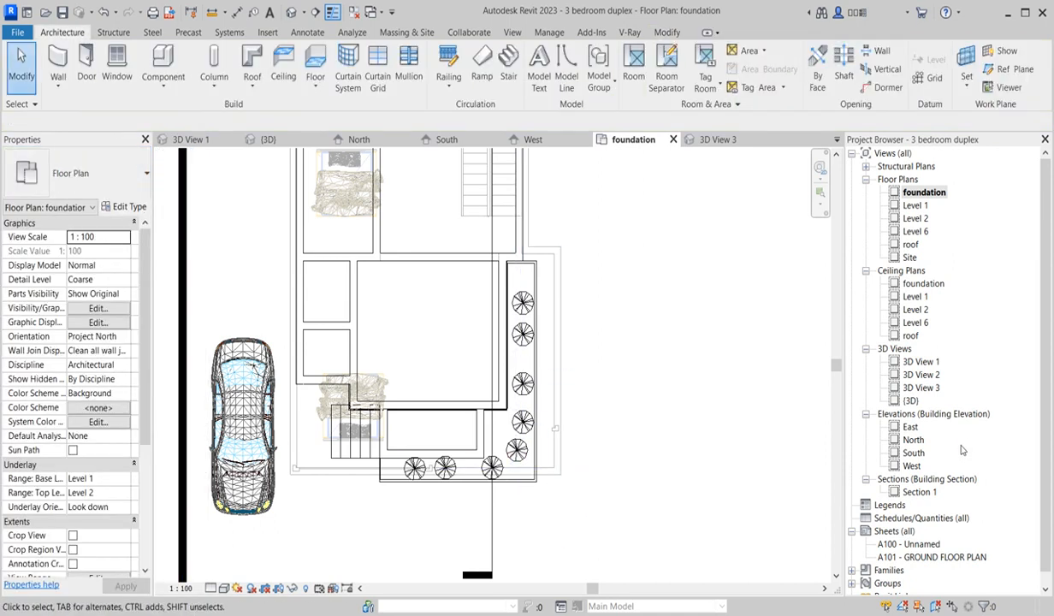
Rename the 3D View 3 camera view as 3D SHOT.
click(929, 388)
right_click(929, 388)
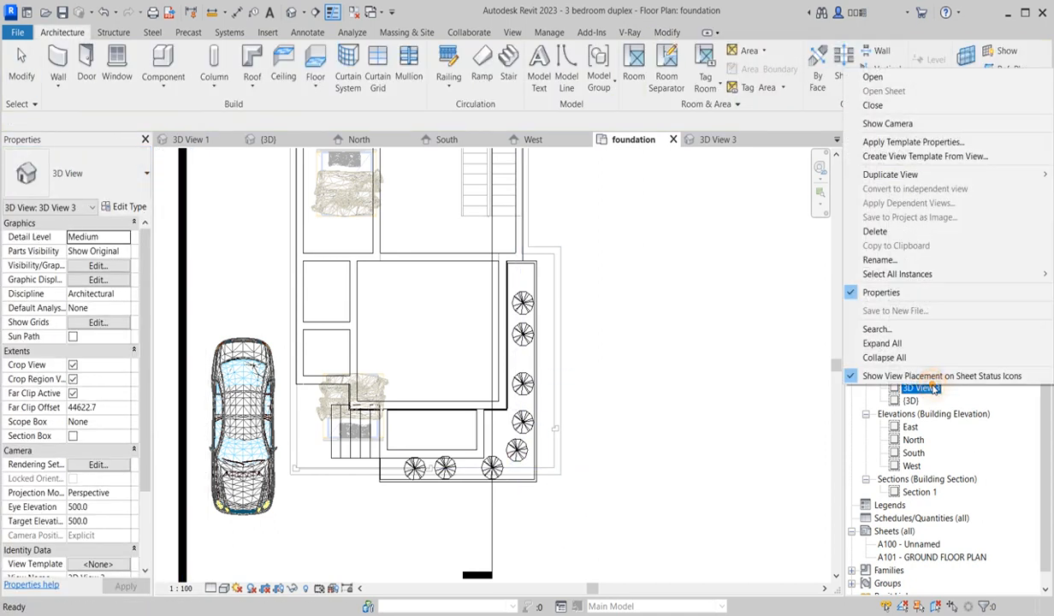
click(880, 259)
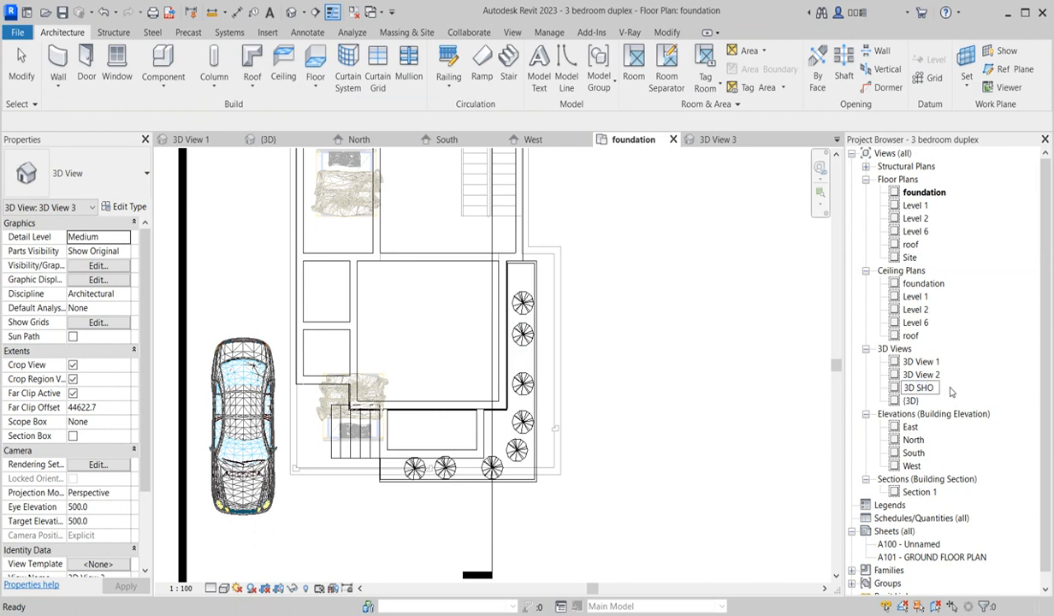
click(805, 450)
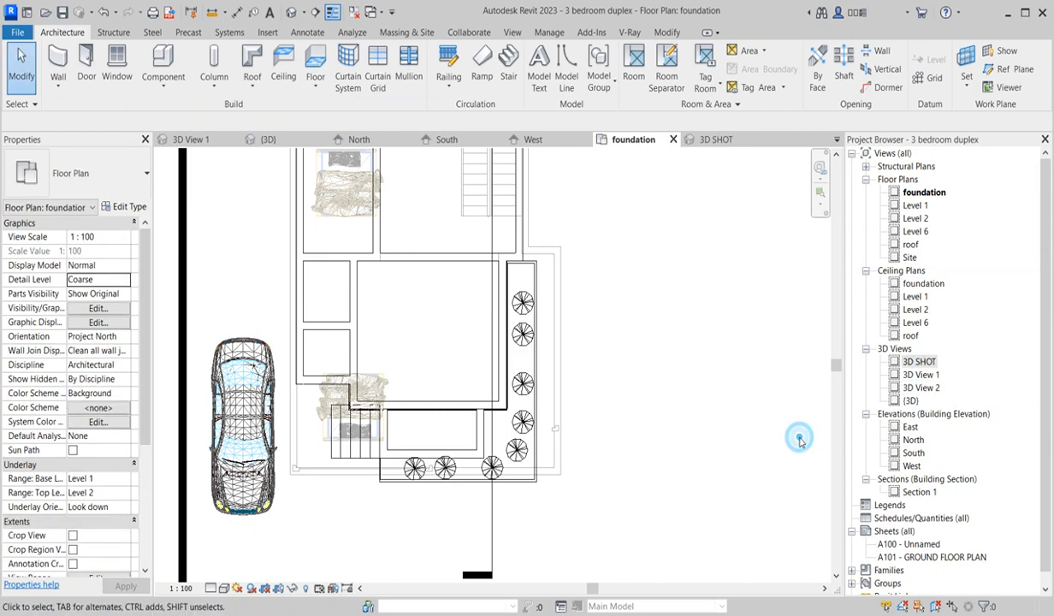
Open the 3D SHOT view and set its visual style to Realistic to check the house, shrubs and car.
double_click(920, 361)
scroll(728, 453, down, 5)
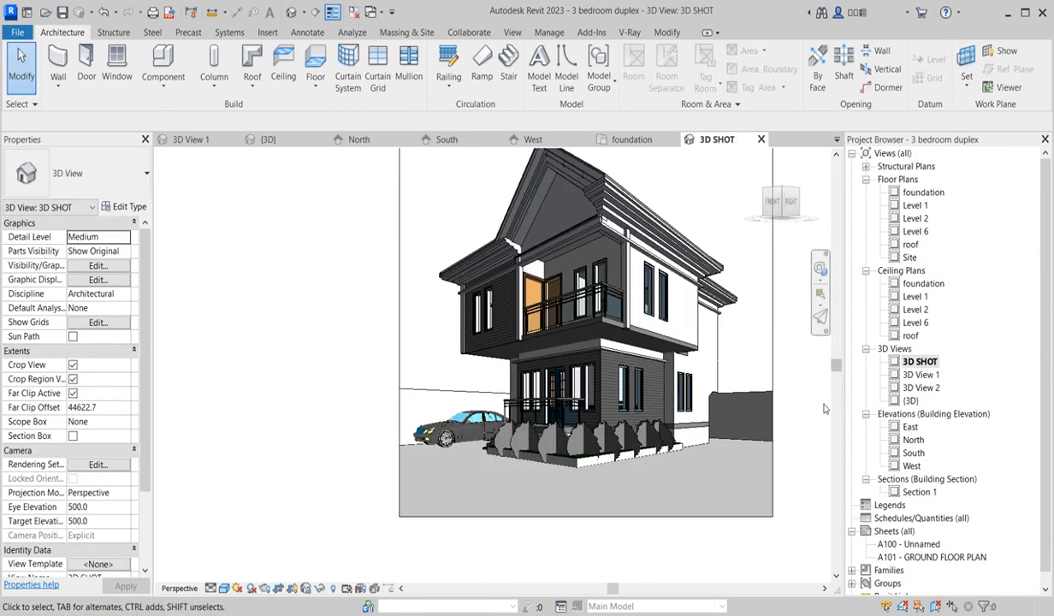
scroll(300, 539, down, 2)
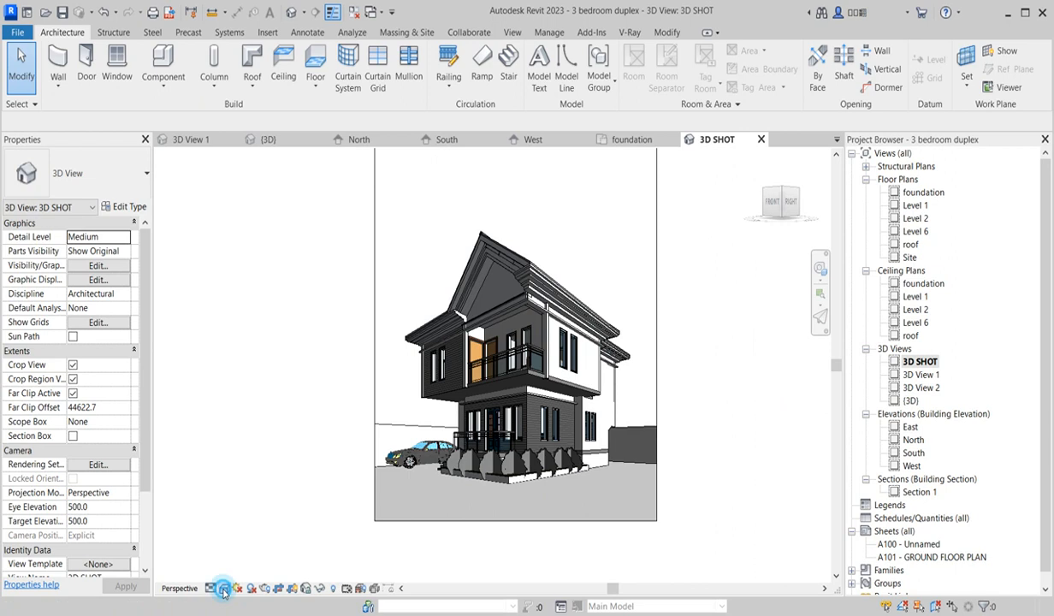
click(223, 588)
click(246, 572)
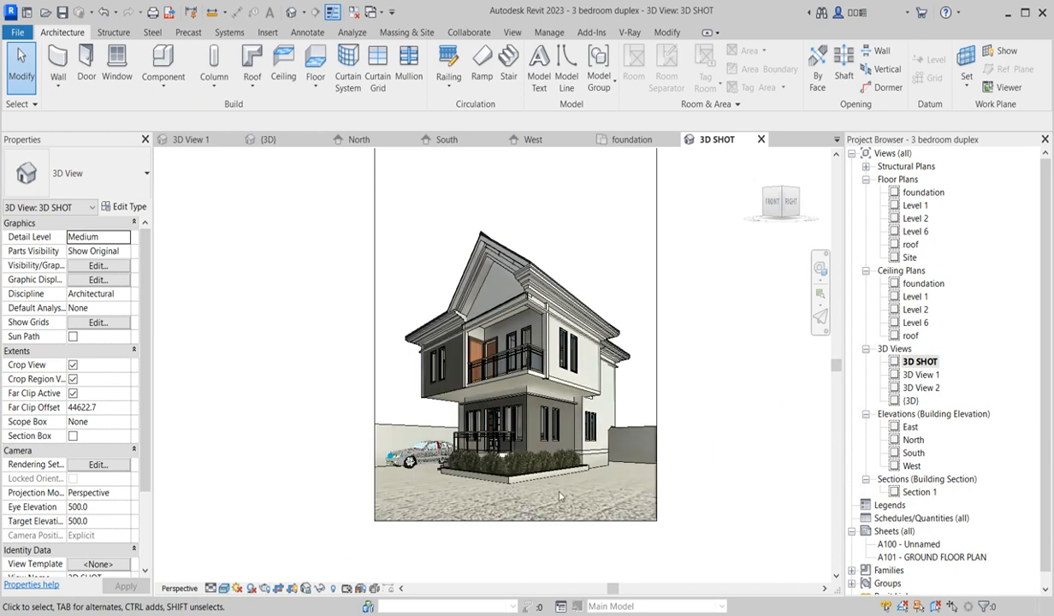
scroll(531, 428, up, 5)
scroll(548, 453, down, 3)
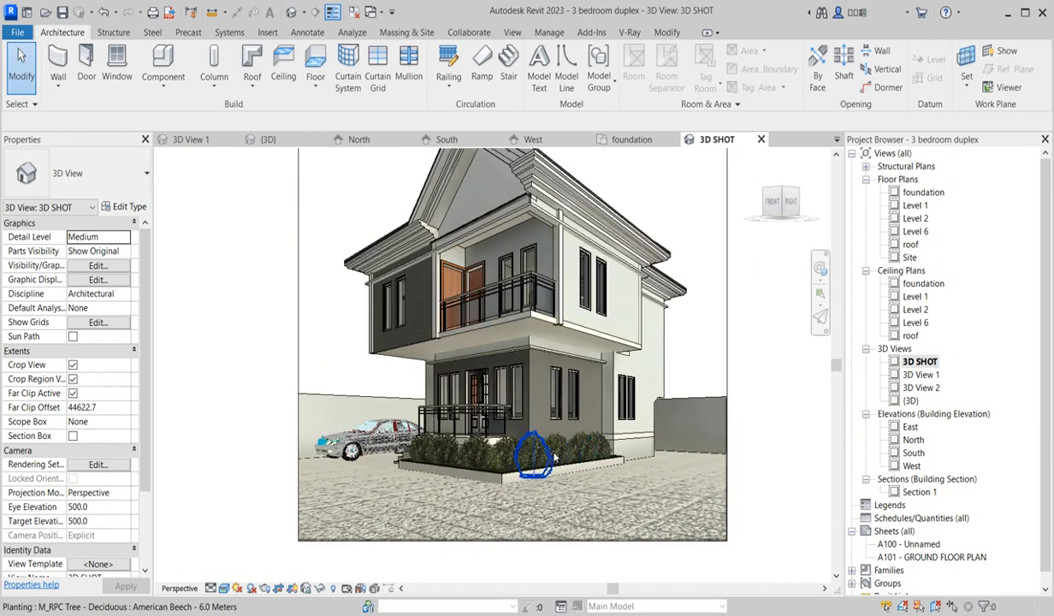
scroll(556, 458, down, 4)
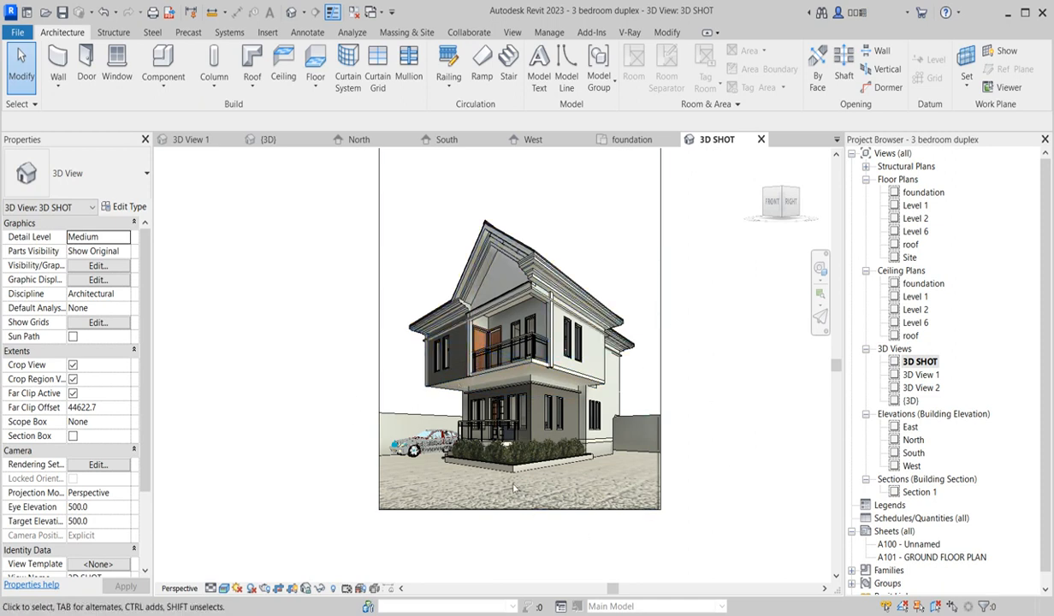
scroll(498, 470, down, 2)
scroll(502, 366, up, 2)
Bring up the Level 2 floor plan and reload the M_Single-Flush door family into the project.
click(475, 368)
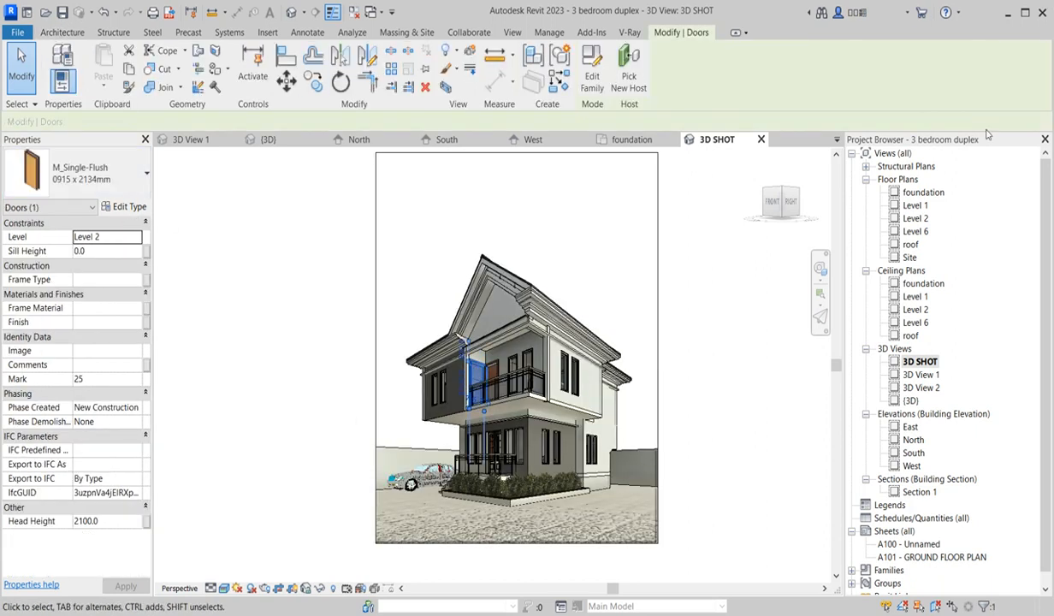
double_click(915, 206)
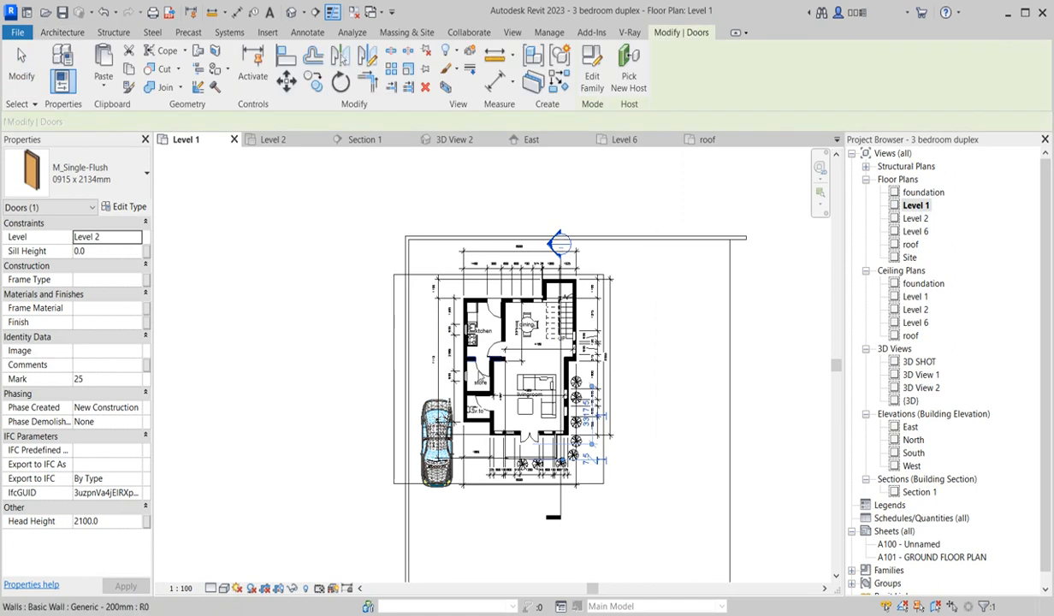
double_click(910, 220)
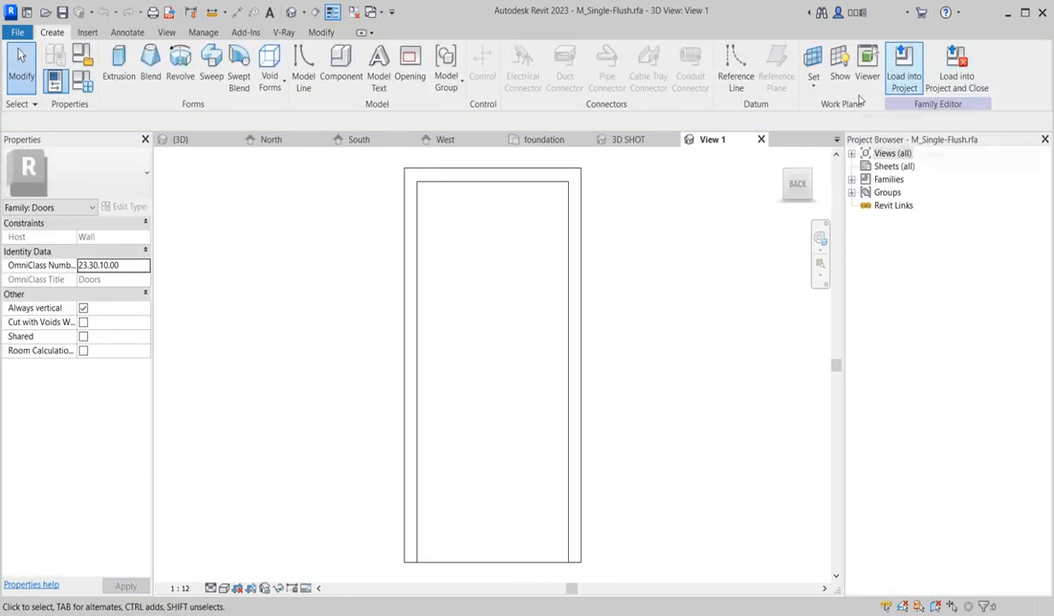
click(903, 84)
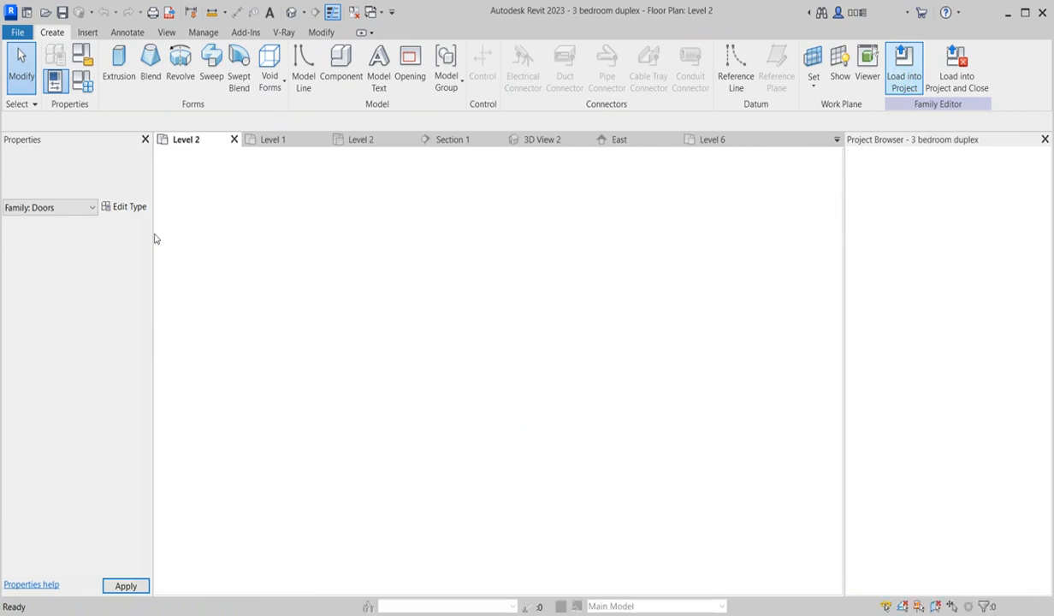
Start placing a door and browse for a family to load in the Metric Library's External Doors folder.
click(62, 32)
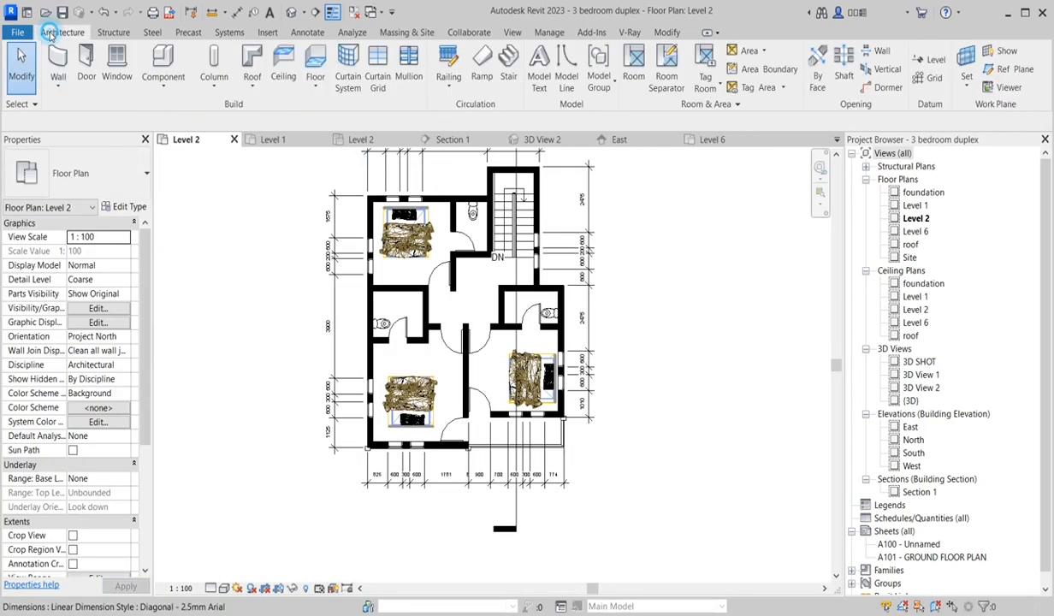
click(86, 68)
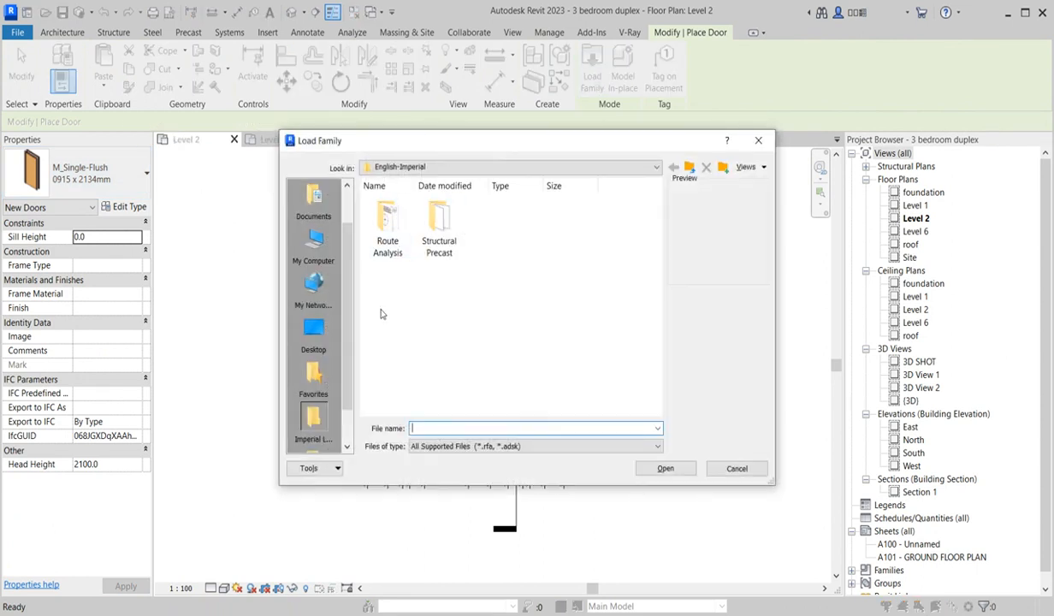
click(314, 335)
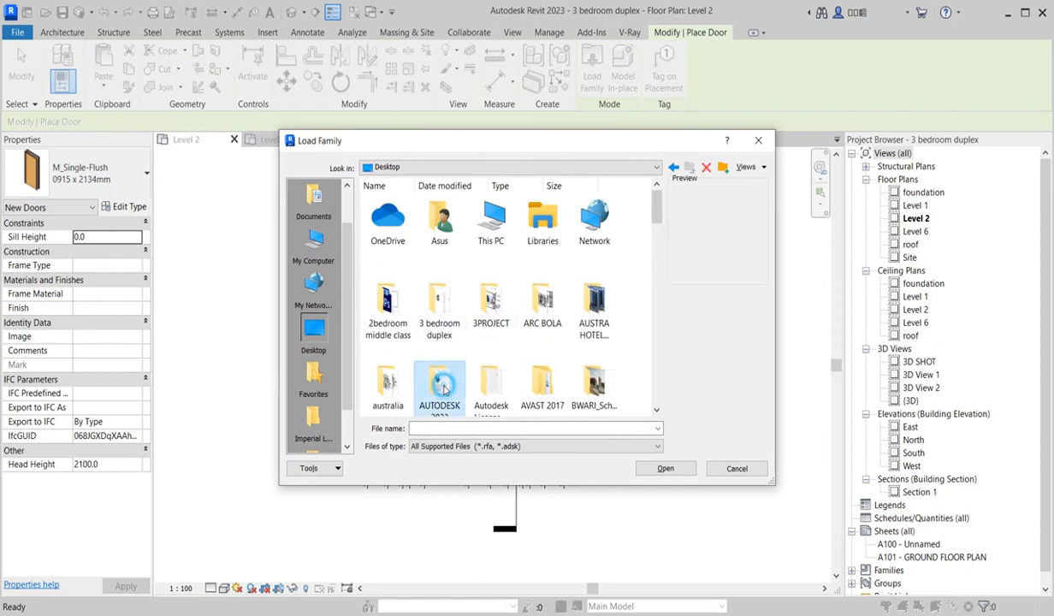
scroll(439, 380, down, 5)
double_click(536, 306)
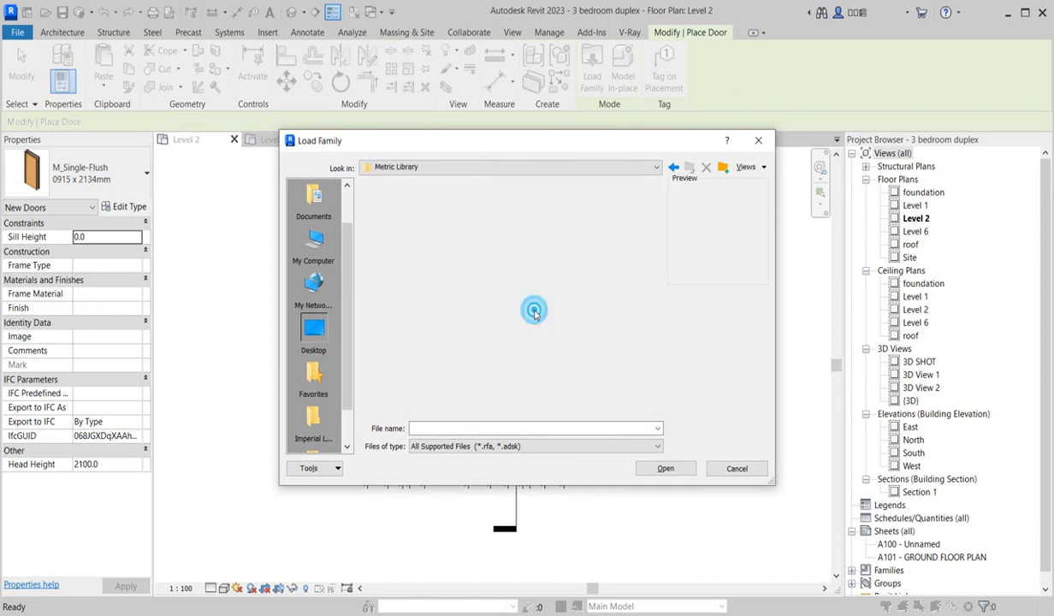
double_click(437, 307)
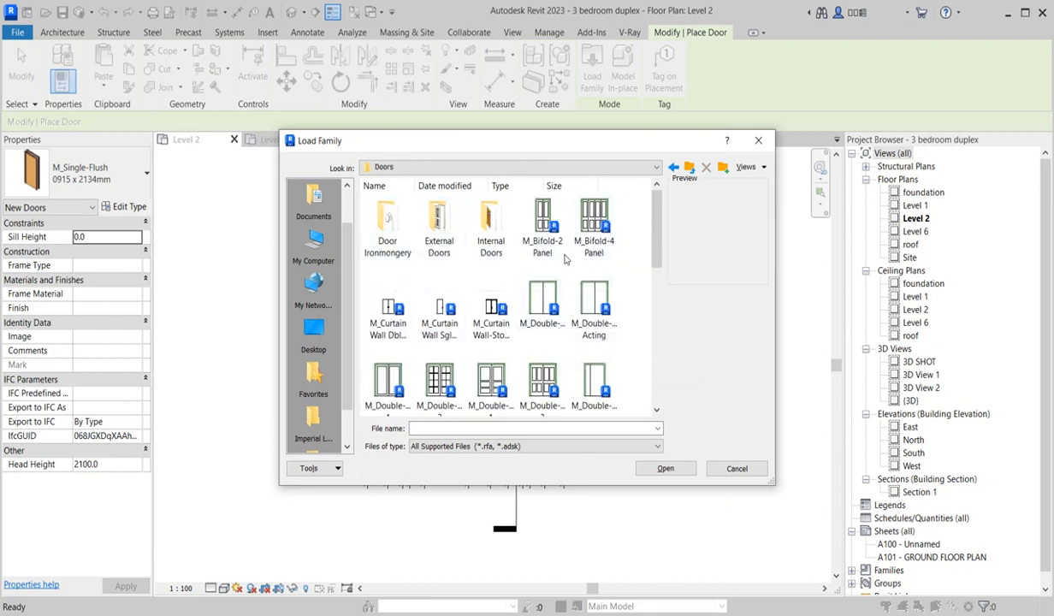
scroll(514, 291, down, 2)
scroll(462, 313, up, 2)
double_click(433, 243)
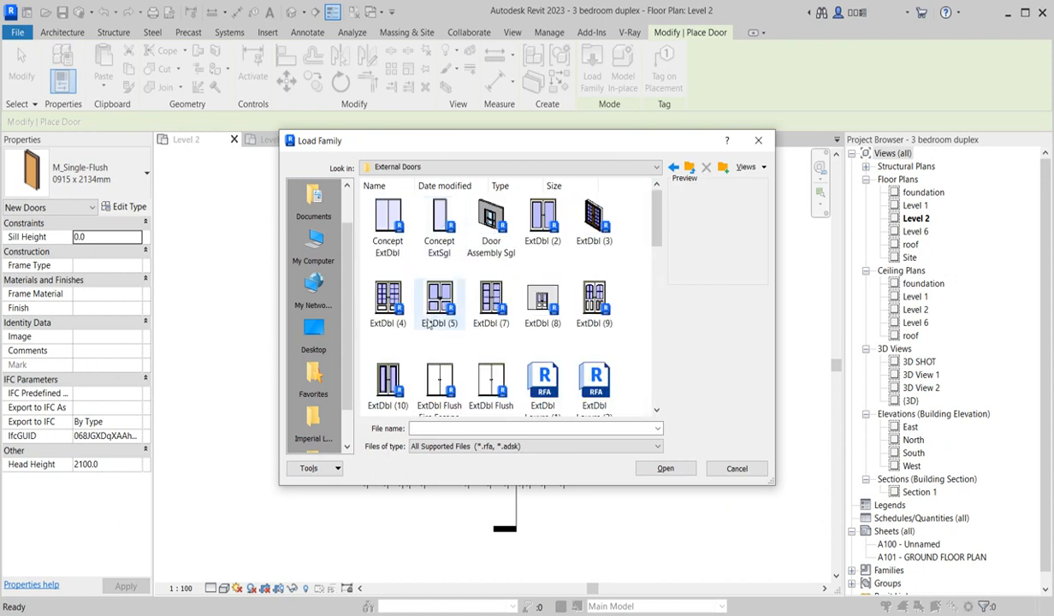
Load the ExtSgl (14) single external door family into the project.
scroll(480, 342, down, 5)
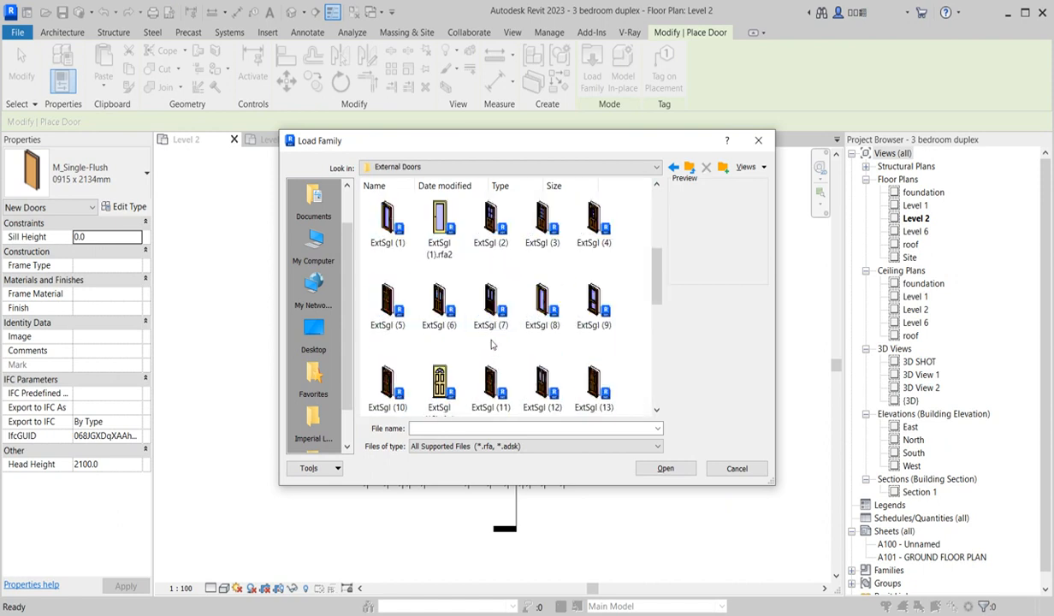
scroll(471, 402, down, 3)
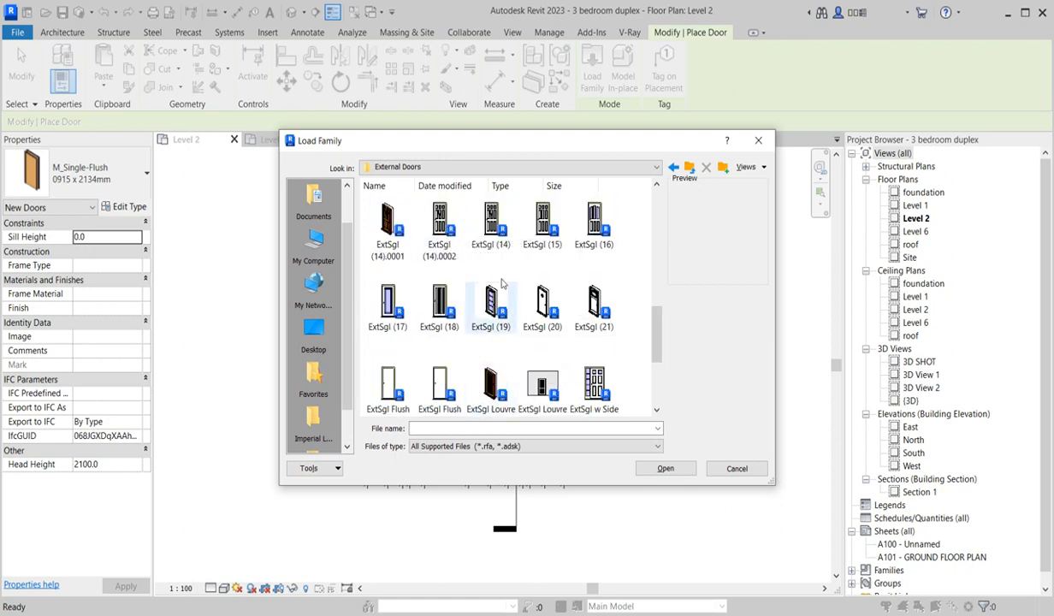
click(492, 224)
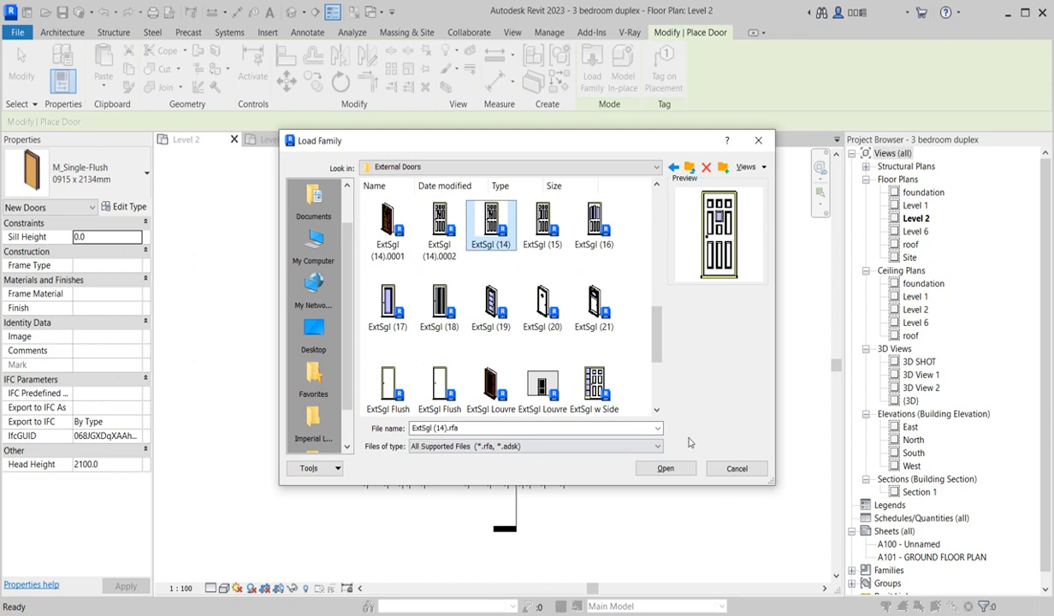
click(669, 471)
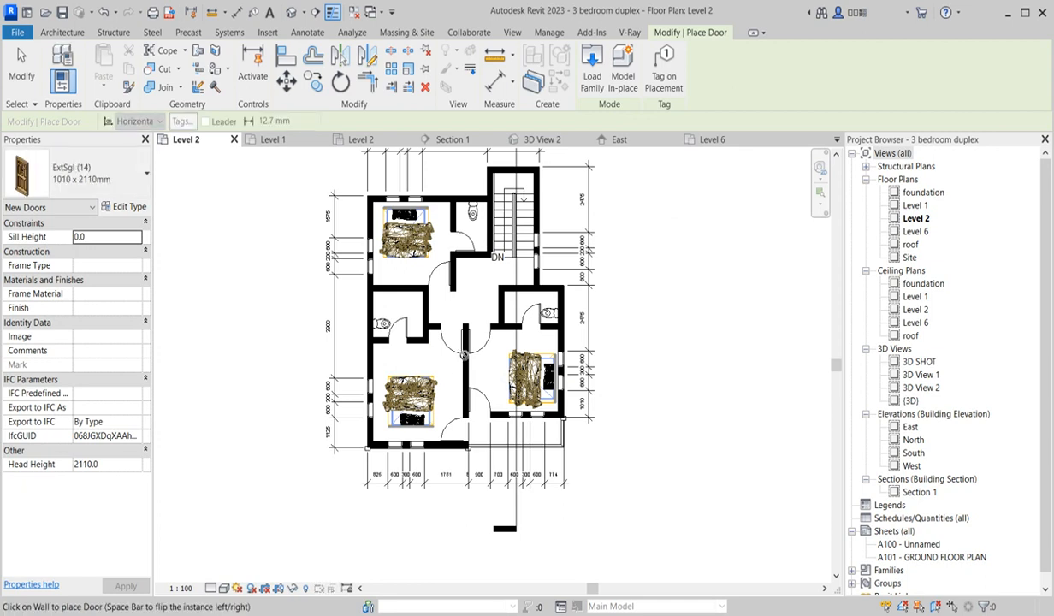
Place an ExtSgl (14) 1010 x 2110mm door in the wall between the two front bedrooms on Level 2.
scroll(454, 413, up, 2)
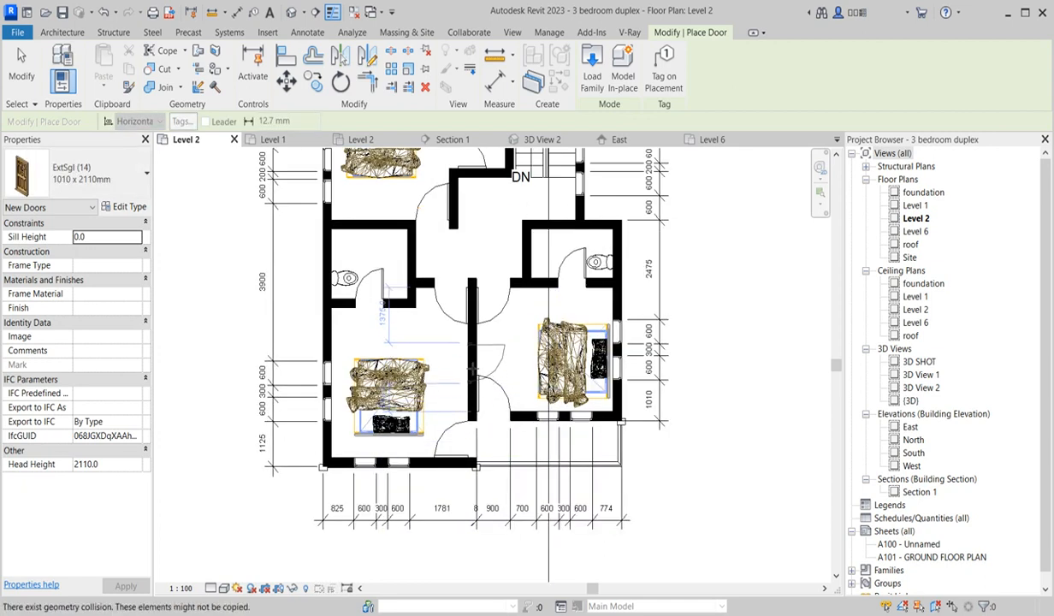
click(502, 371)
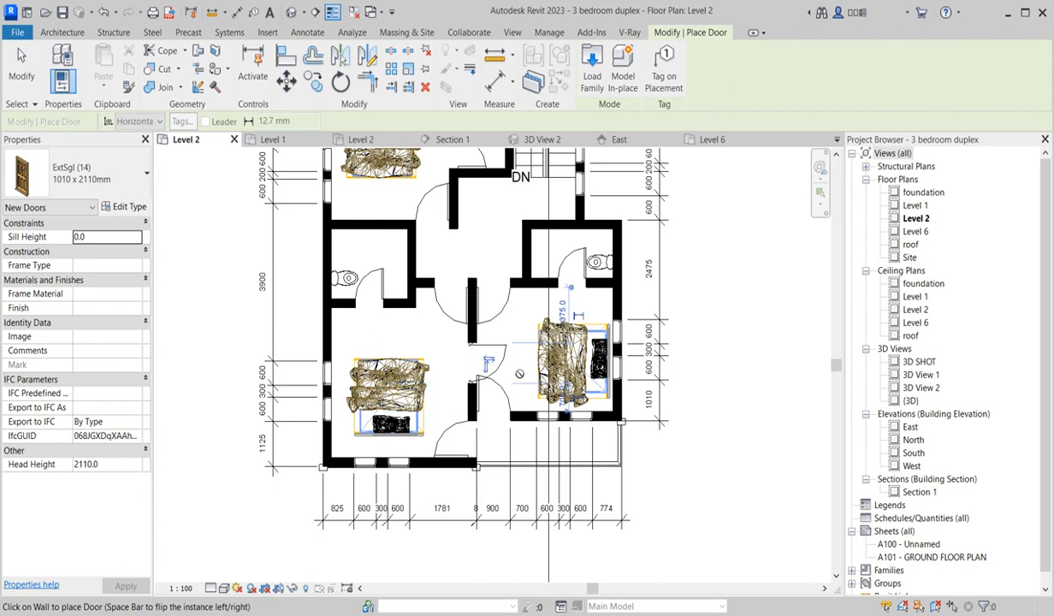
key(Escape)
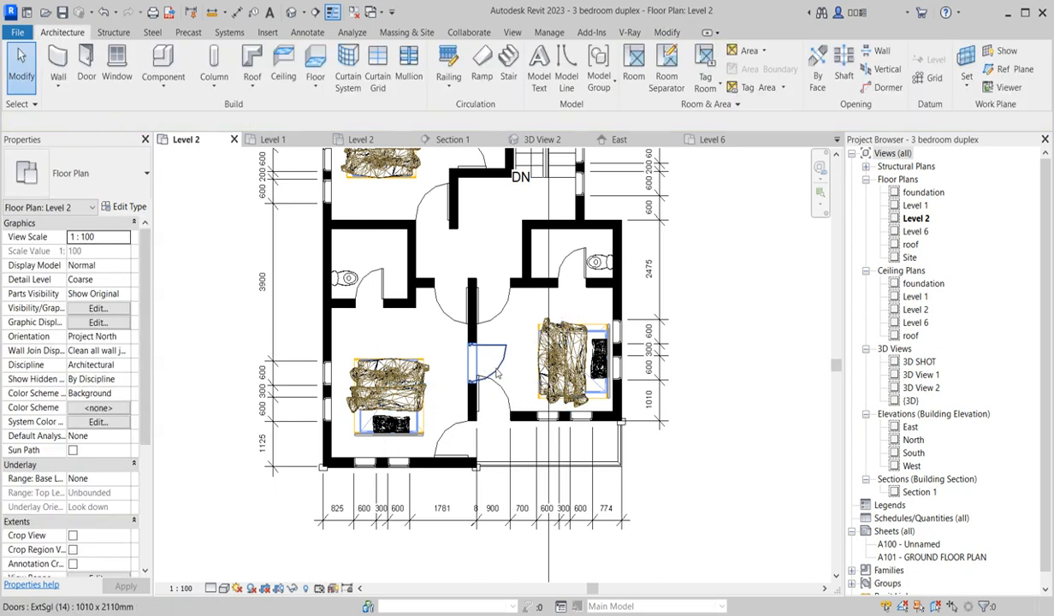
Delete the door between the two front bedrooms and change both balcony doors to the ExtSgl (14) 910 x 2110mm type.
click(498, 374)
click(481, 395)
ctrl+click(445, 445)
click(129, 176)
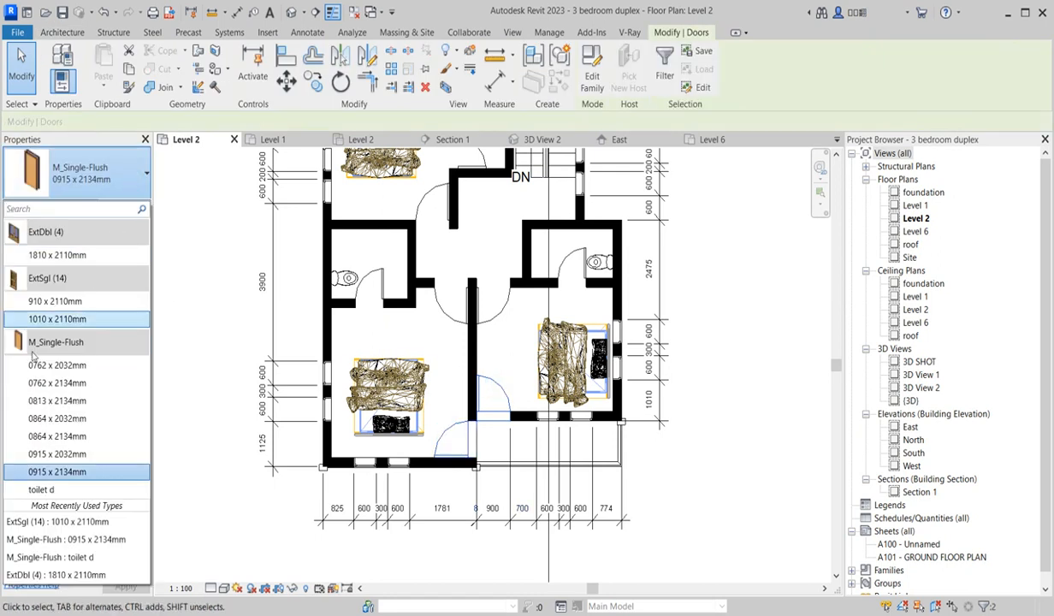
click(71, 300)
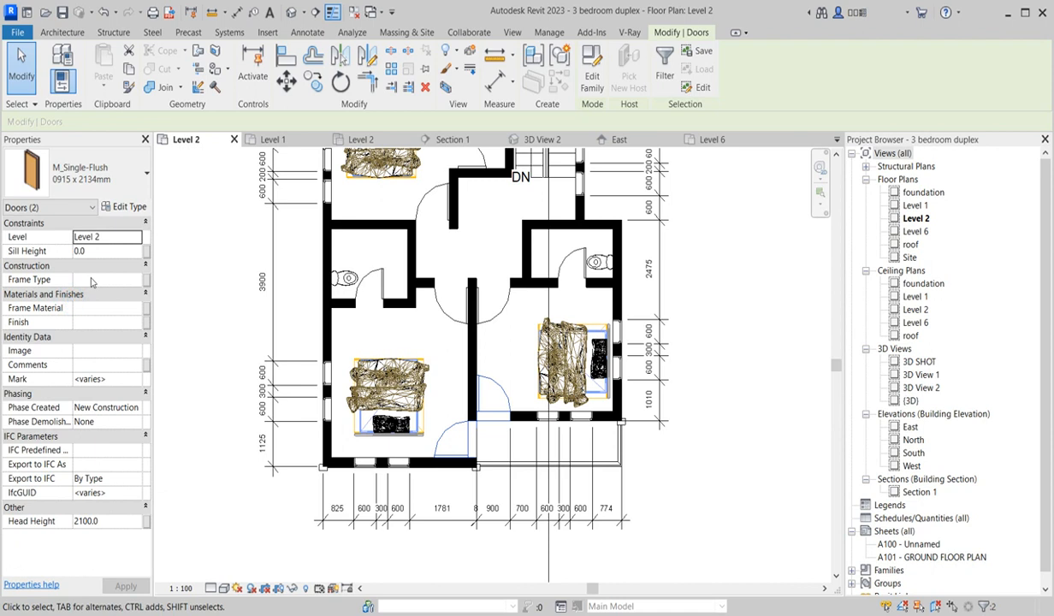
Set the Rough Height of the ExtSgl (14) 910 x 2110mm door type to 2100 mm.
click(127, 208)
scroll(418, 423, down, 4)
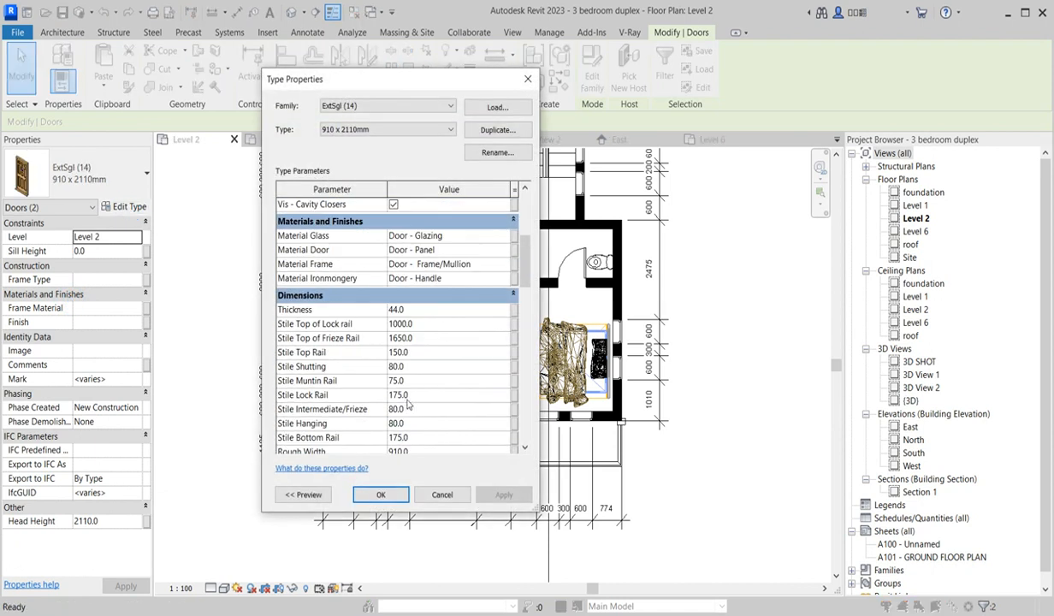
scroll(410, 428, down, 2)
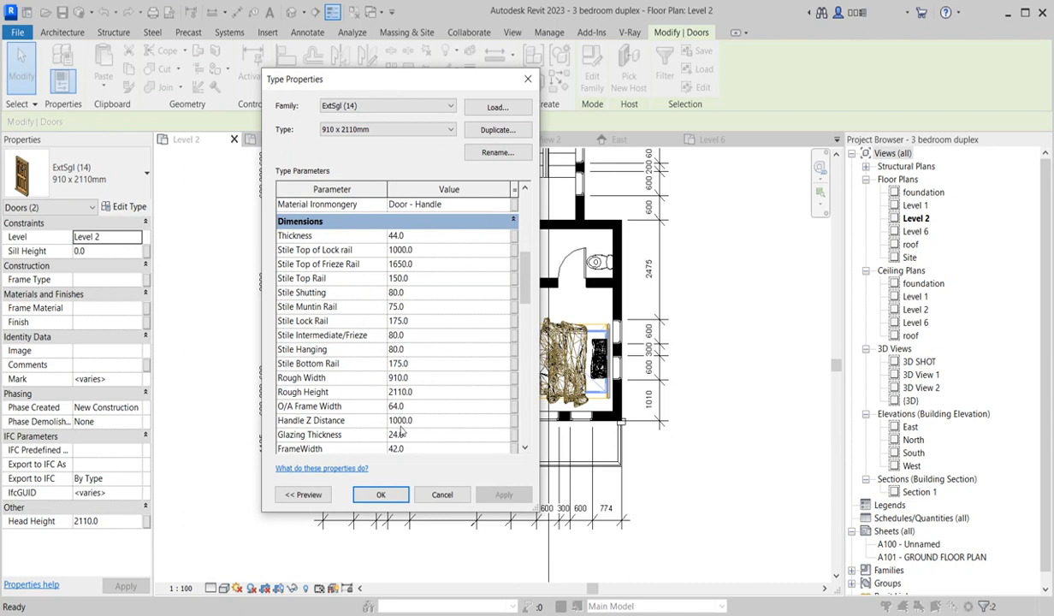
scroll(401, 432, down, 2)
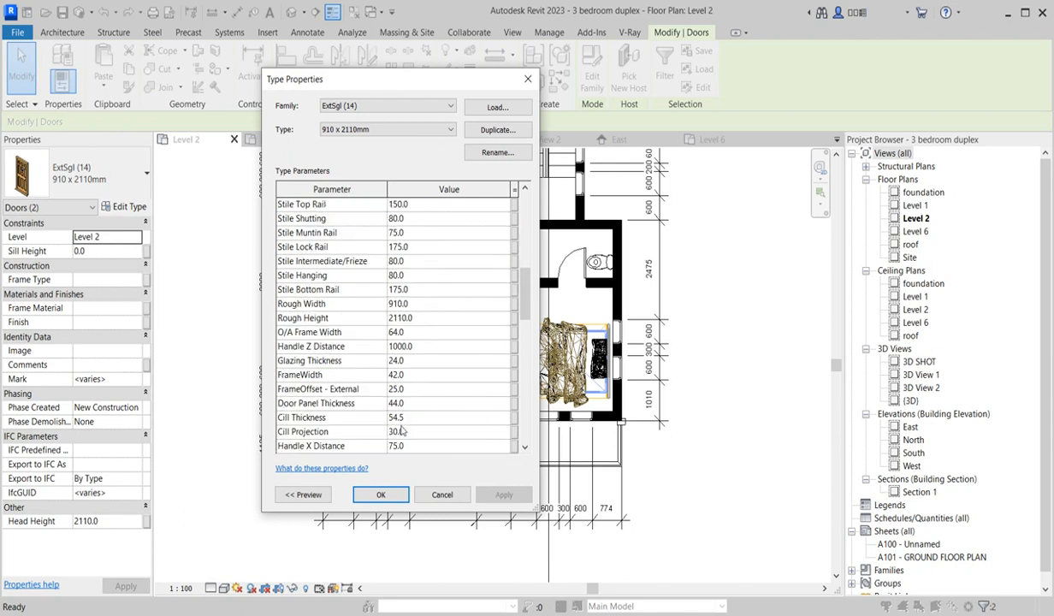
click(422, 318)
text(21)
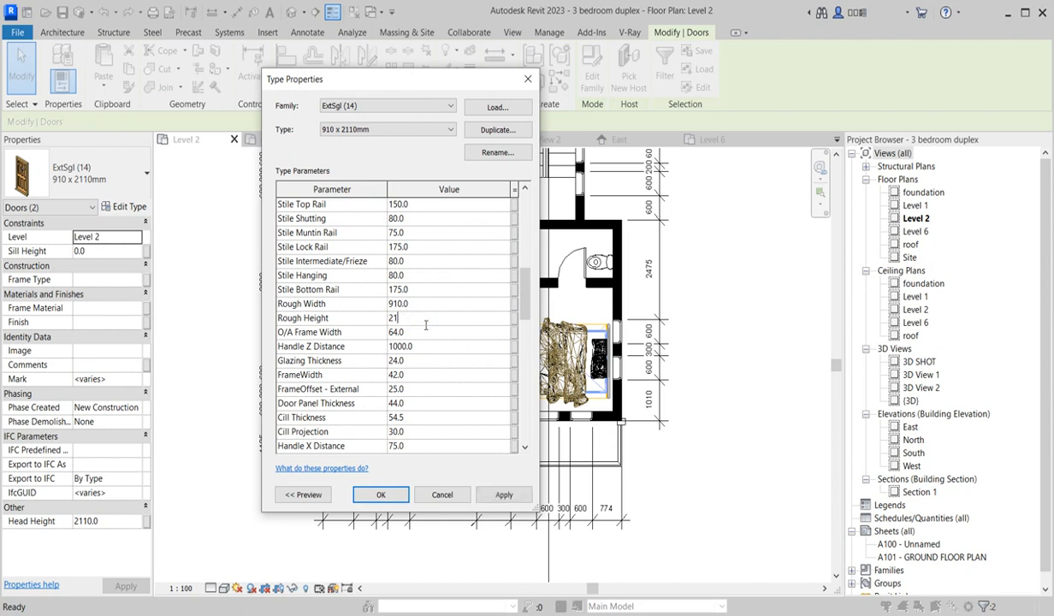
Set the Rough Width and Width of the ExtSgl (14) door type to 900 mm and apply the changed dimensions.
scroll(426, 325, up, 3)
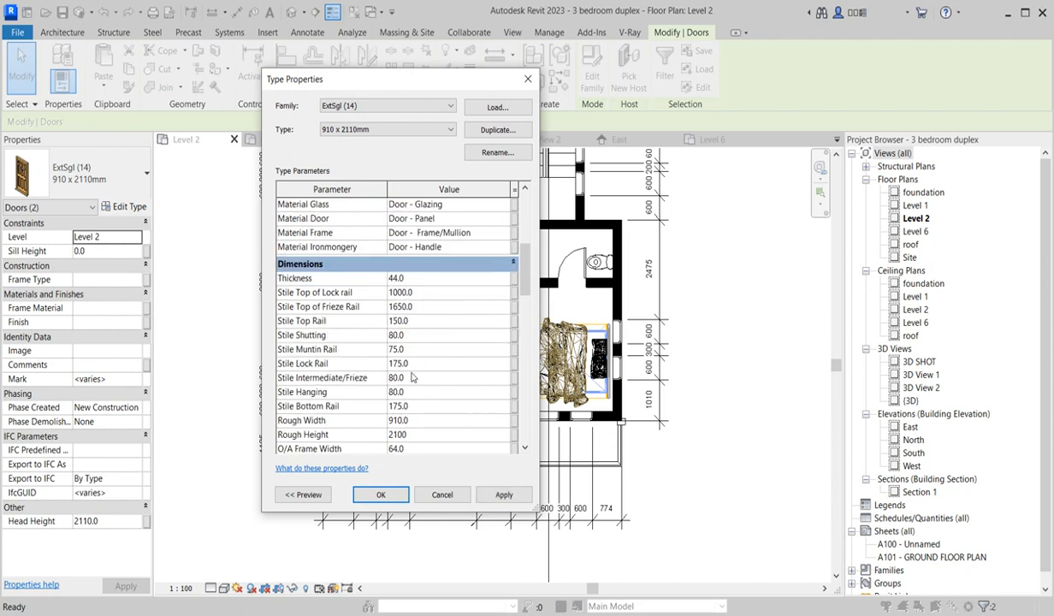
click(419, 425)
text(90)
scroll(424, 433, down, 10)
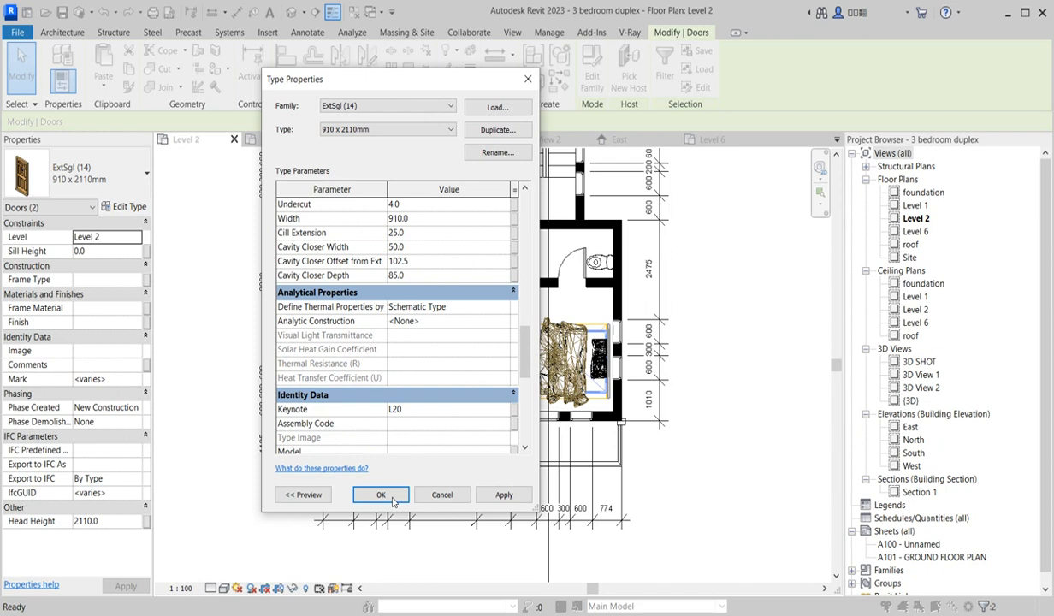
click(410, 219)
text(900)
key(Return)
click(395, 496)
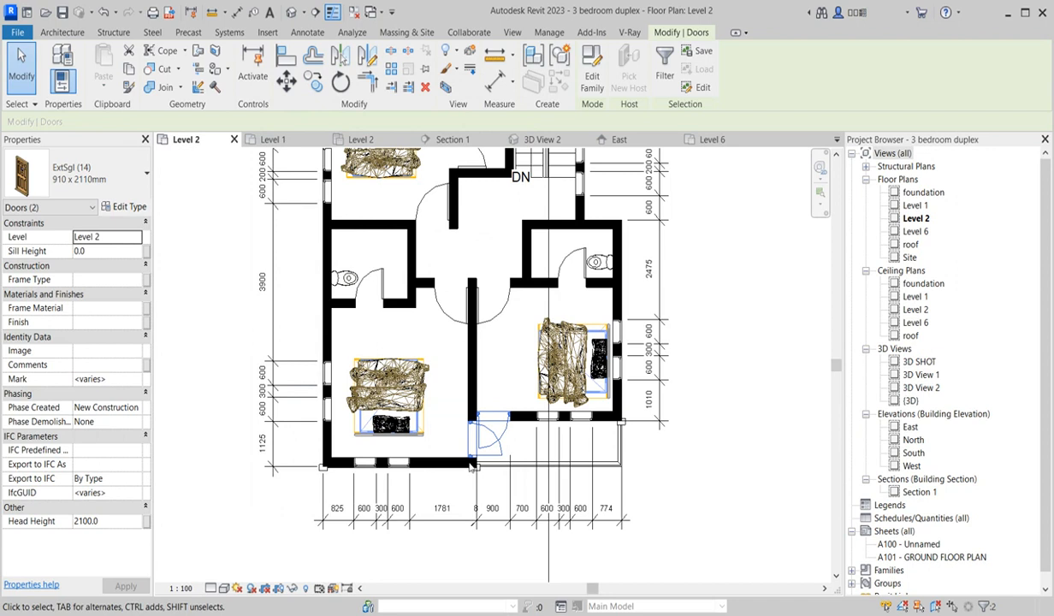
Flip the facing of both balcony doors so that each one swings into its bedroom.
scroll(523, 412, up, 2)
click(511, 436)
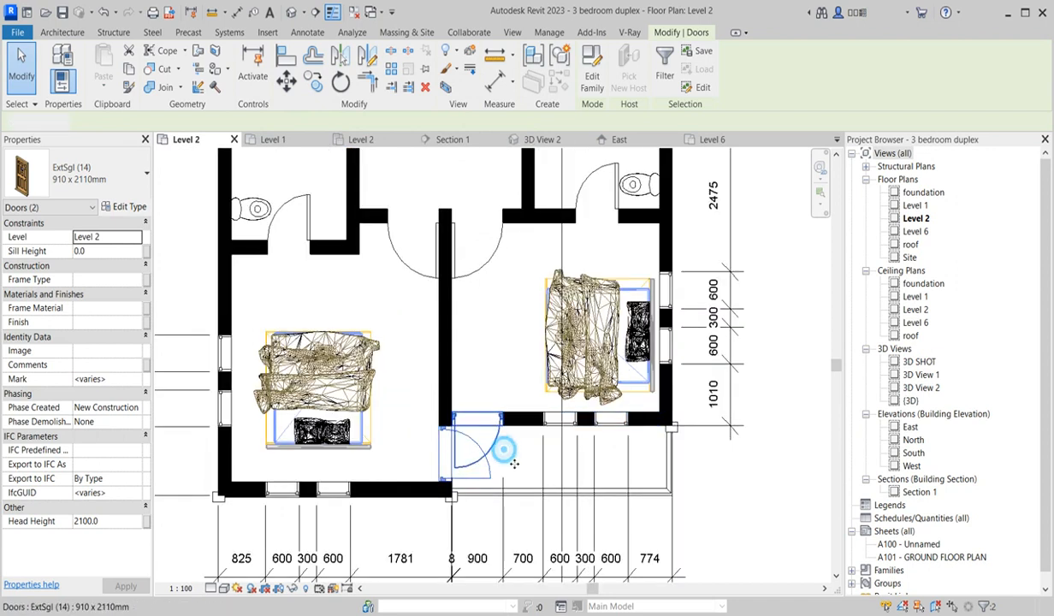
click(479, 440)
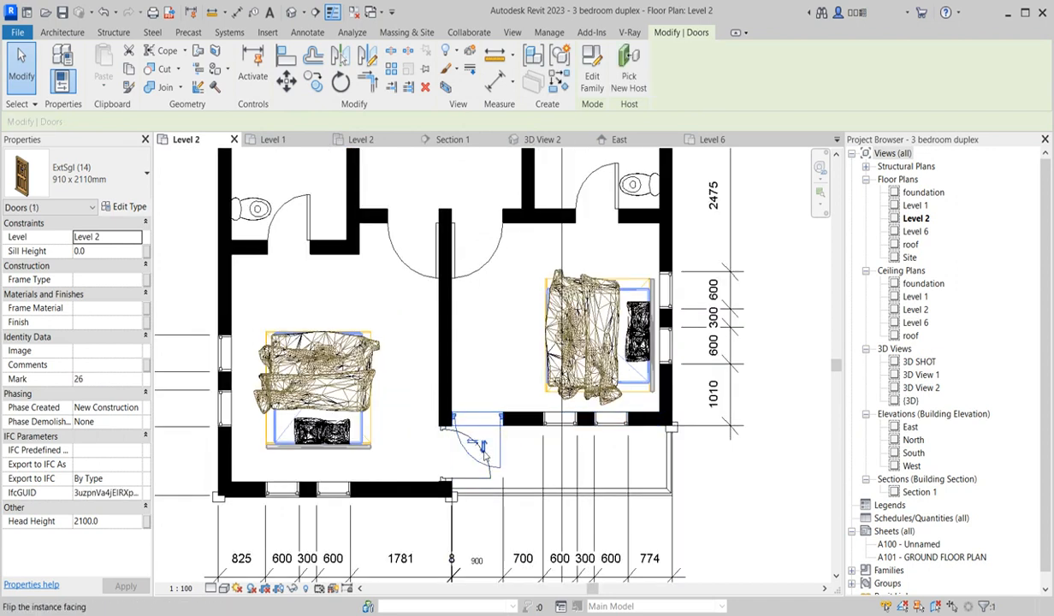
click(485, 449)
click(477, 397)
click(471, 457)
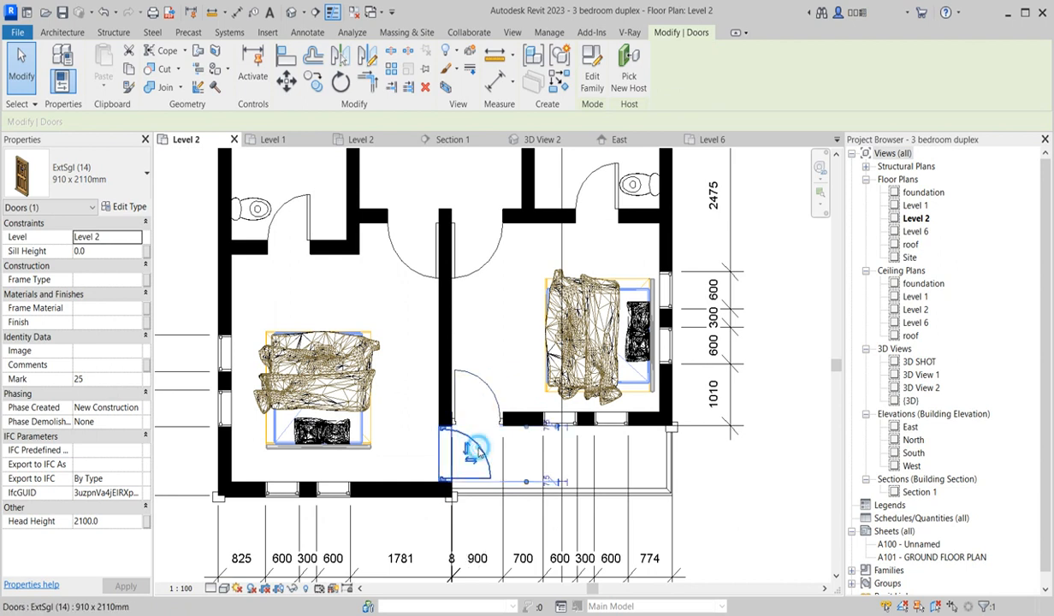
click(473, 465)
click(399, 359)
Assign the Sash(1) material to the door panel (Material Door) in the type properties of the two balcony doors.
click(469, 381)
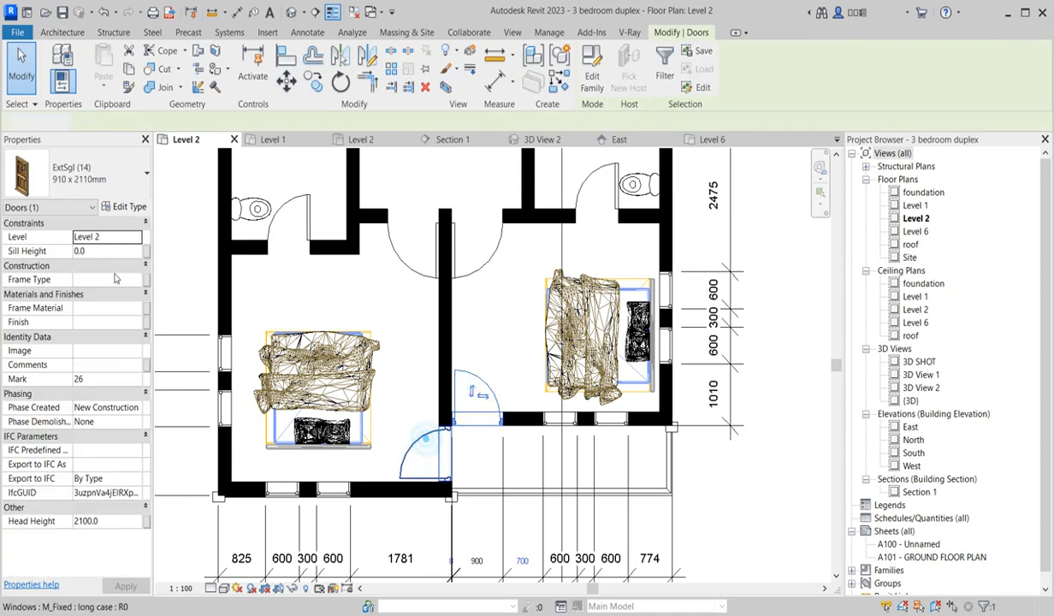
ctrl+click(416, 432)
click(129, 207)
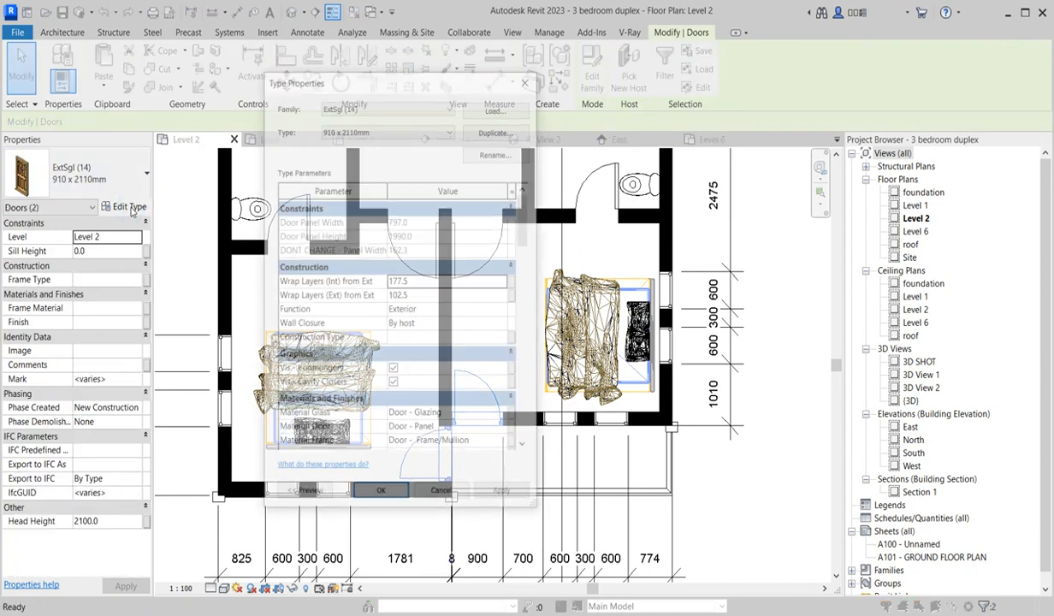
scroll(441, 420, down, 1)
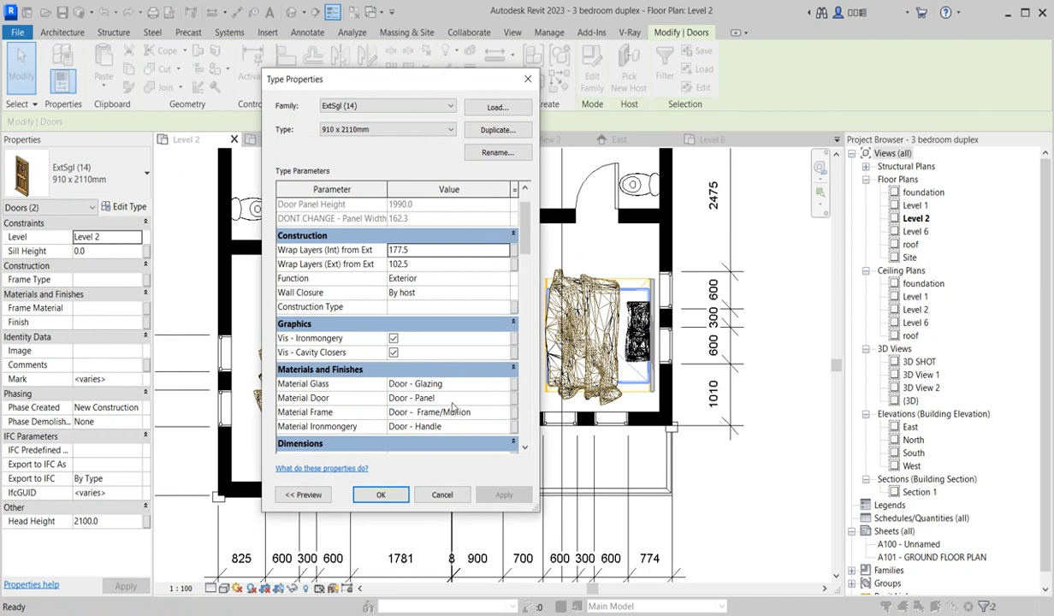
click(505, 399)
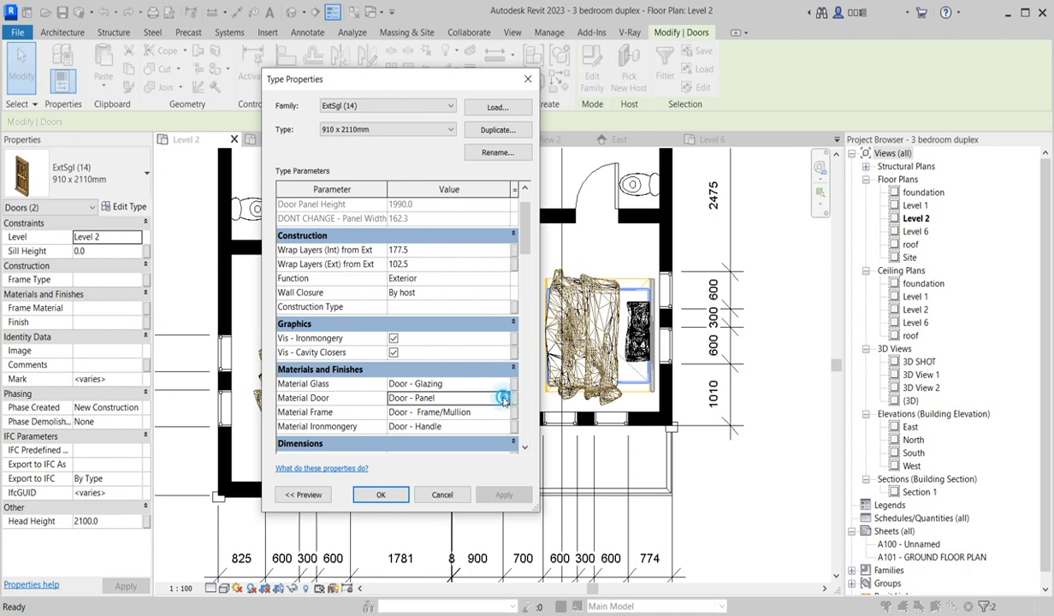
click(504, 399)
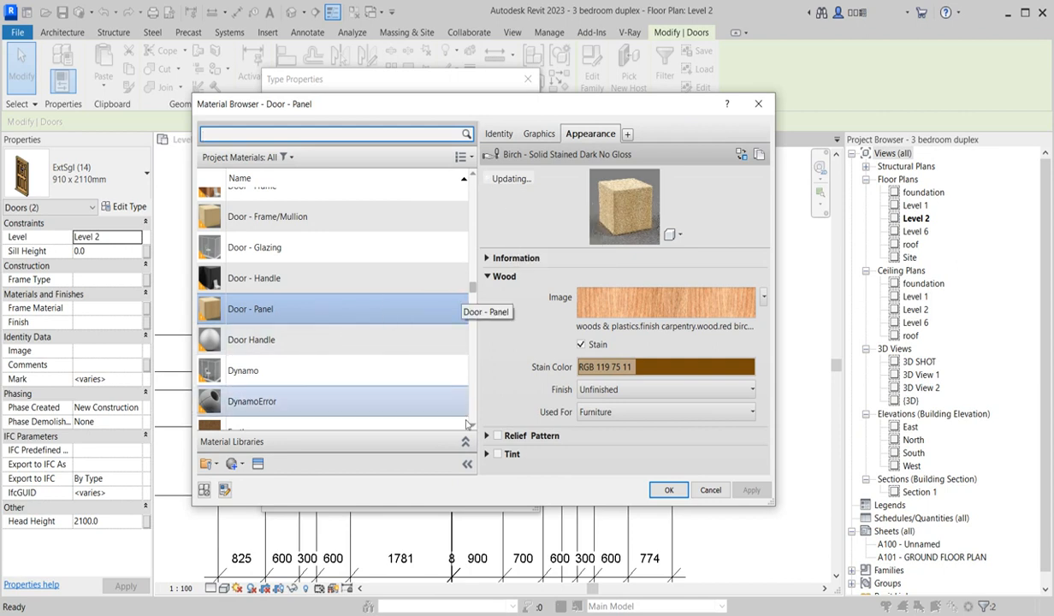
scroll(454, 402, down, 1)
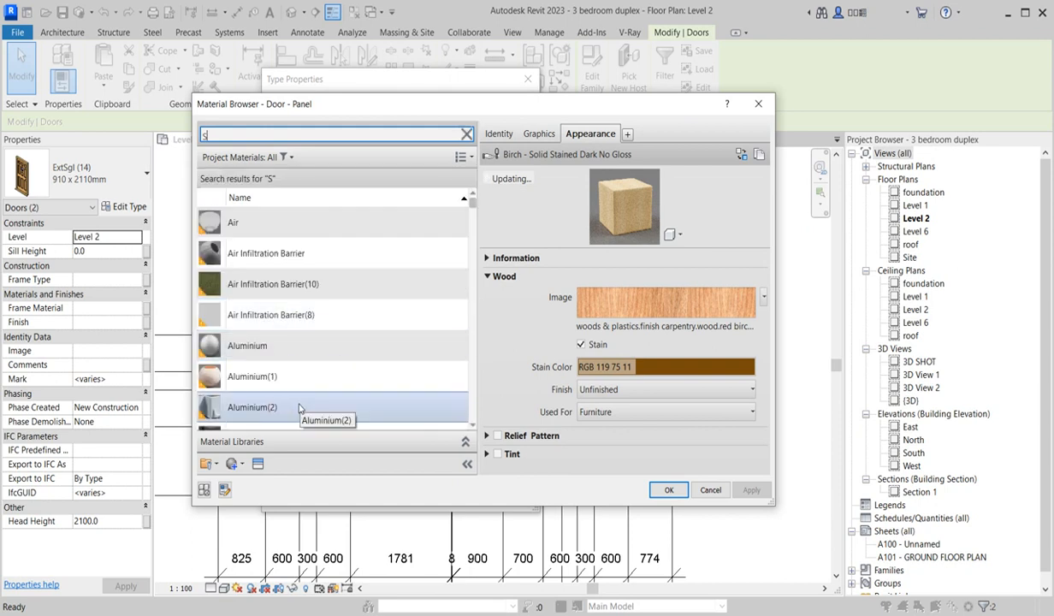
text(S)
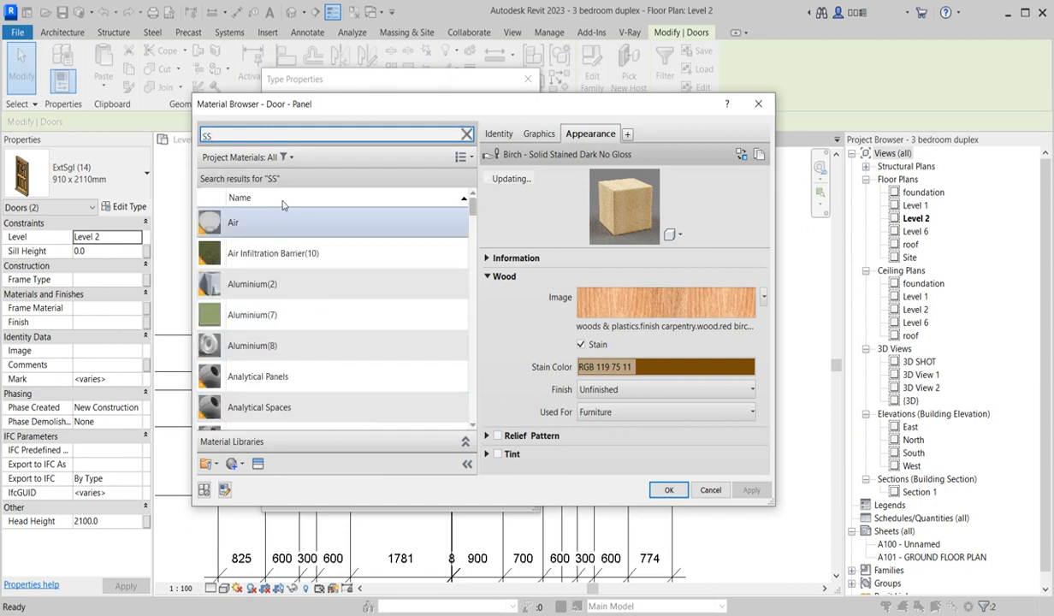
key(BackSpace)
scroll(308, 282, down, 5)
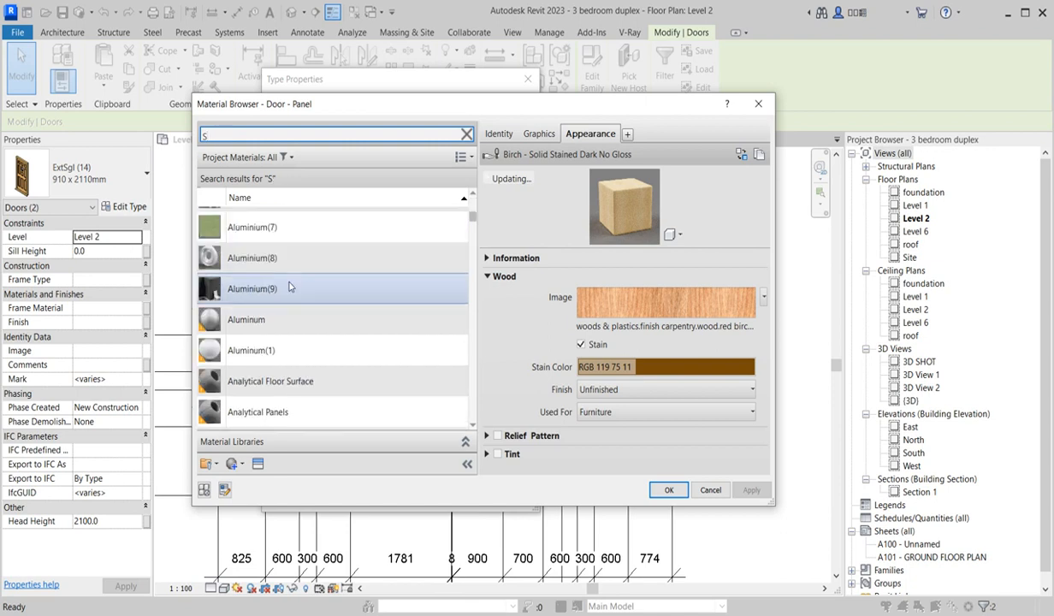
scroll(289, 287, down, 20)
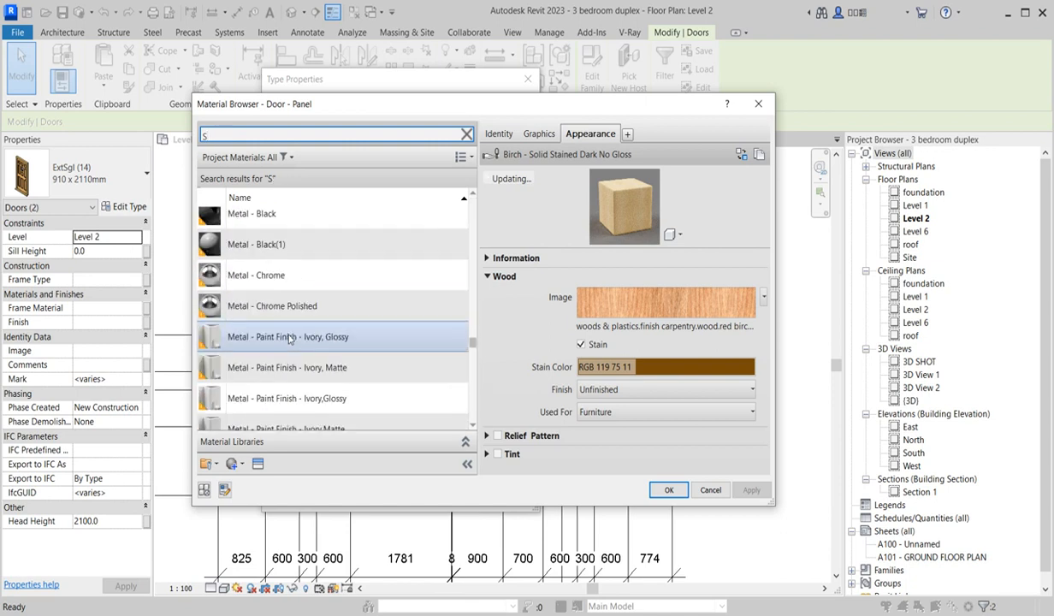
scroll(291, 342, down, 10)
scroll(298, 313, up, 10)
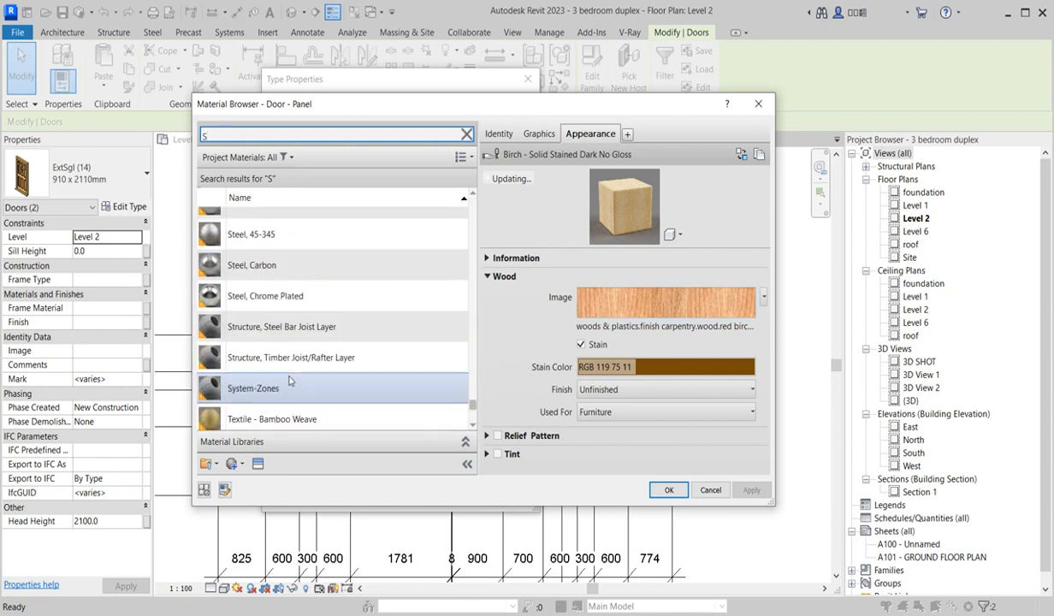
scroll(298, 310, up, 3)
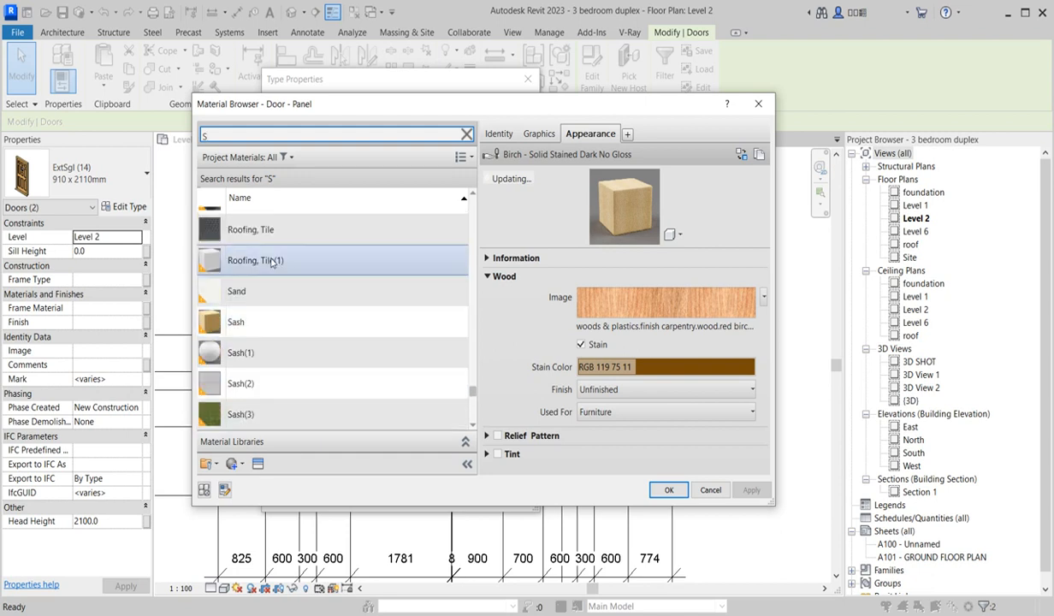
click(303, 358)
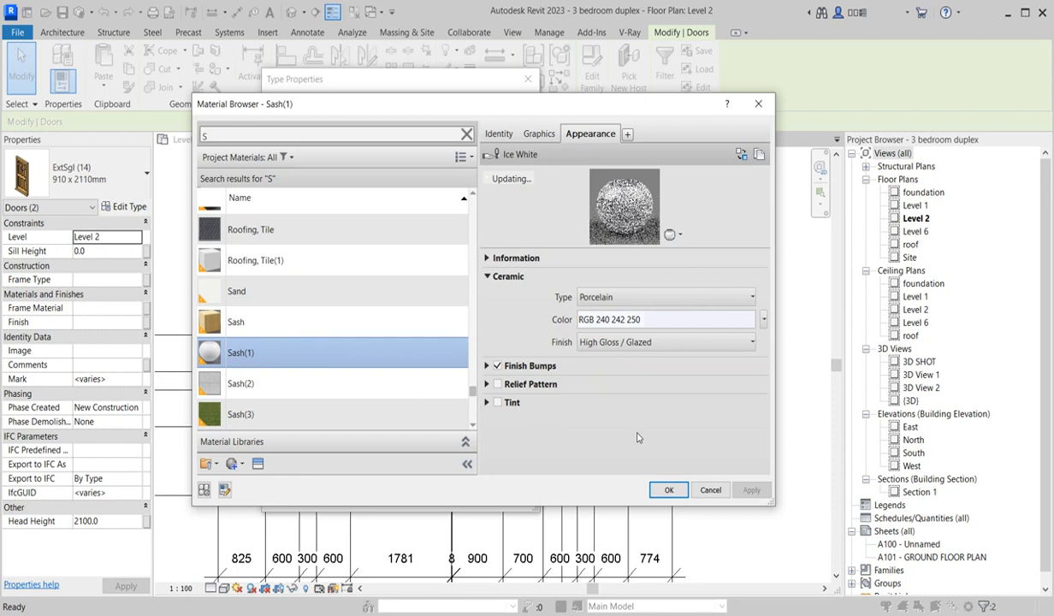
click(668, 489)
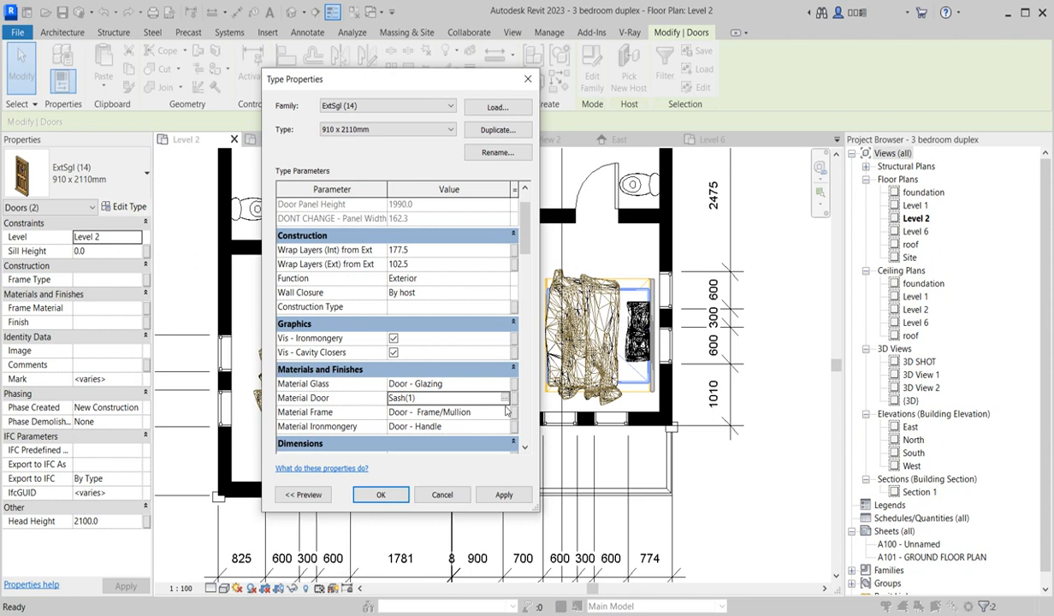
Assign the Sash(1) material to the frame (Material Frame) of the ExtSgl (14) door type.
click(506, 412)
click(506, 411)
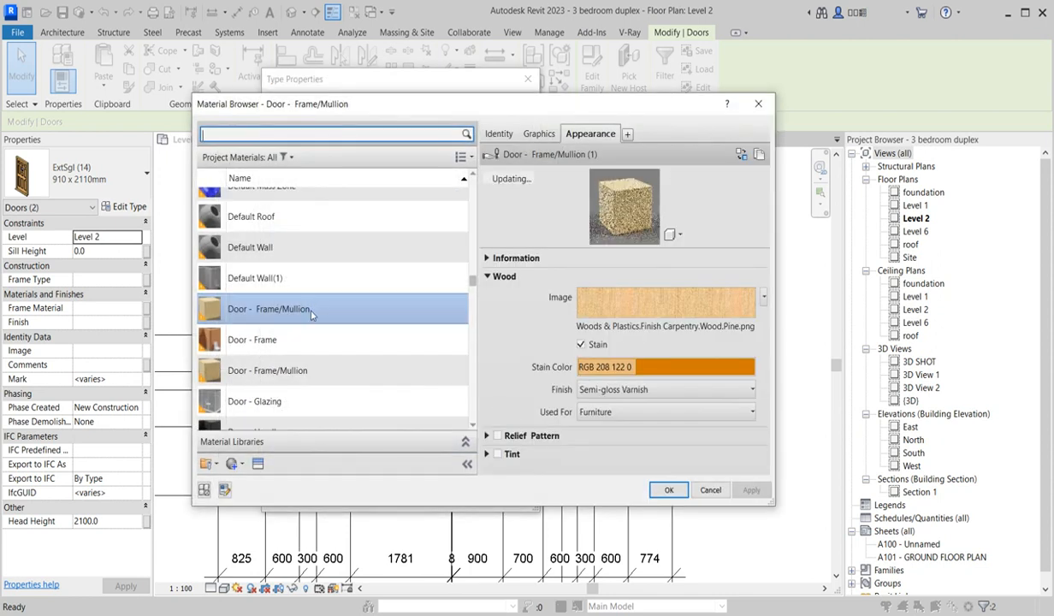
scroll(300, 236, up, 1)
scroll(299, 235, up, 10)
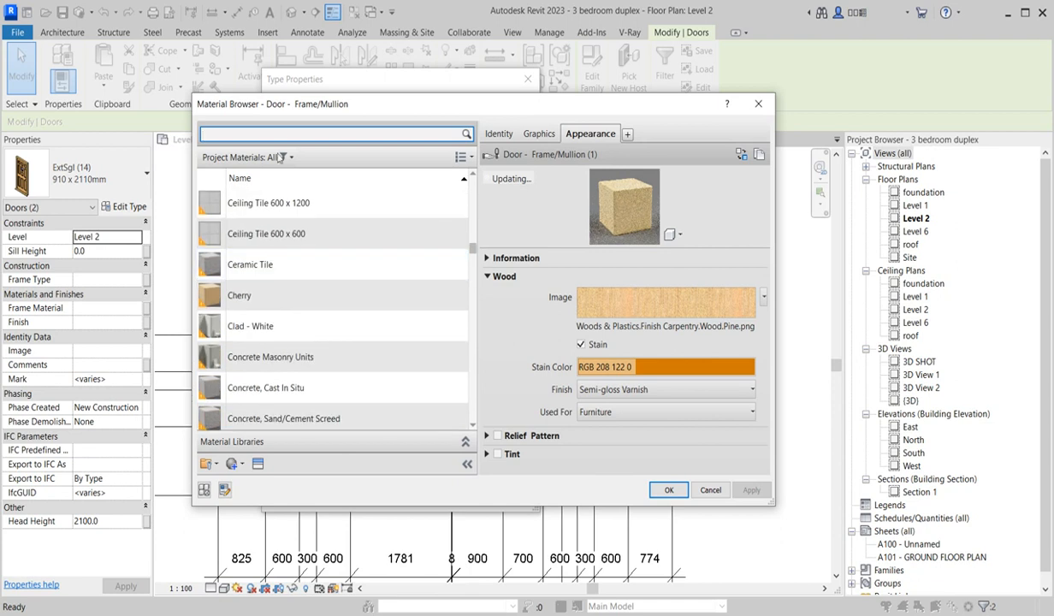
text(s)
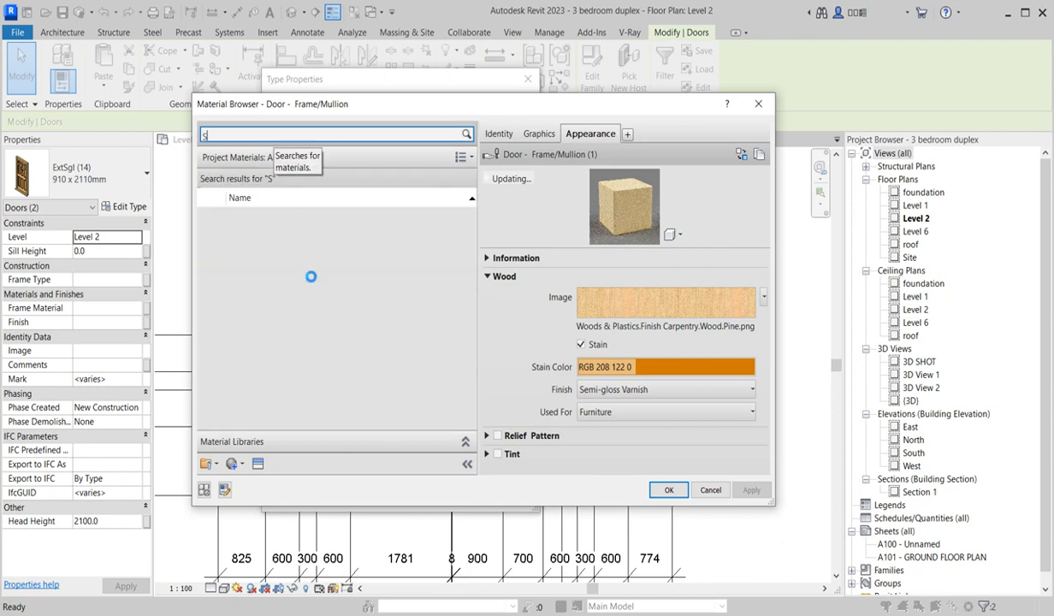
scroll(304, 325, down, 10)
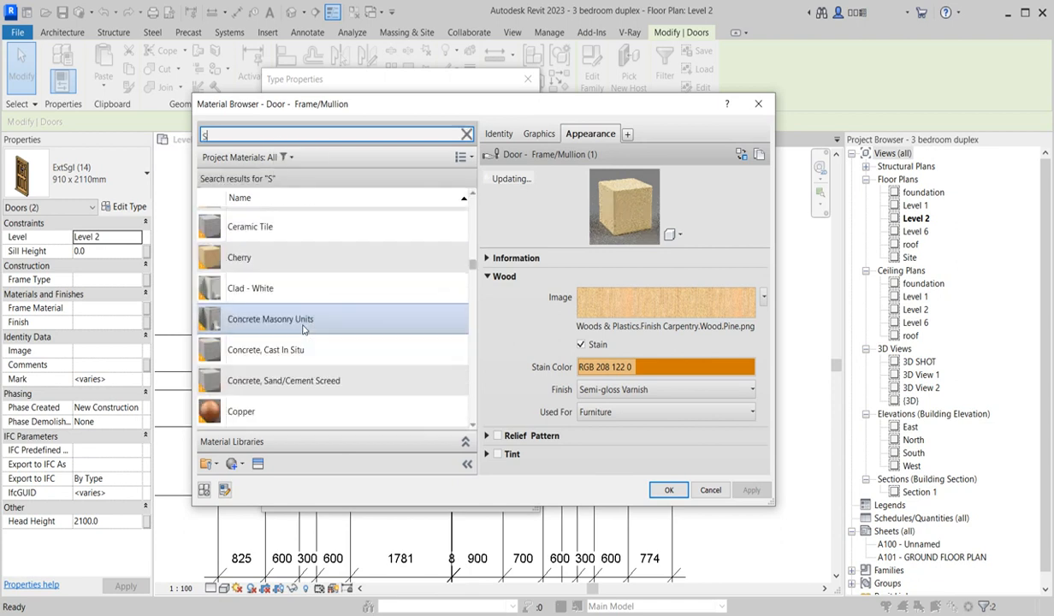
scroll(303, 329, down, 15)
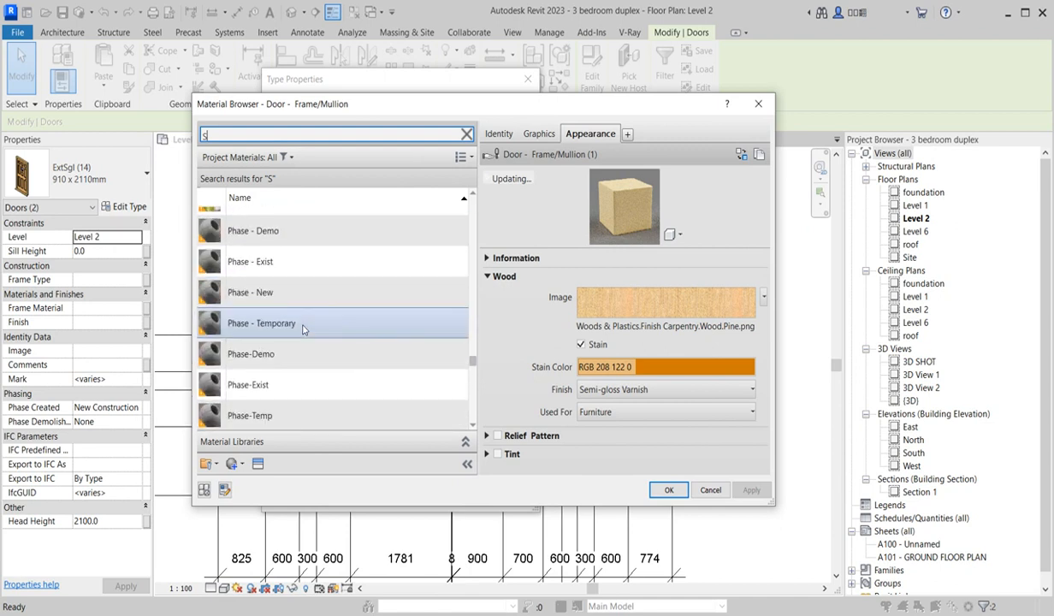
scroll(303, 329, down, 10)
scroll(303, 329, up, 1)
scroll(303, 332, up, 5)
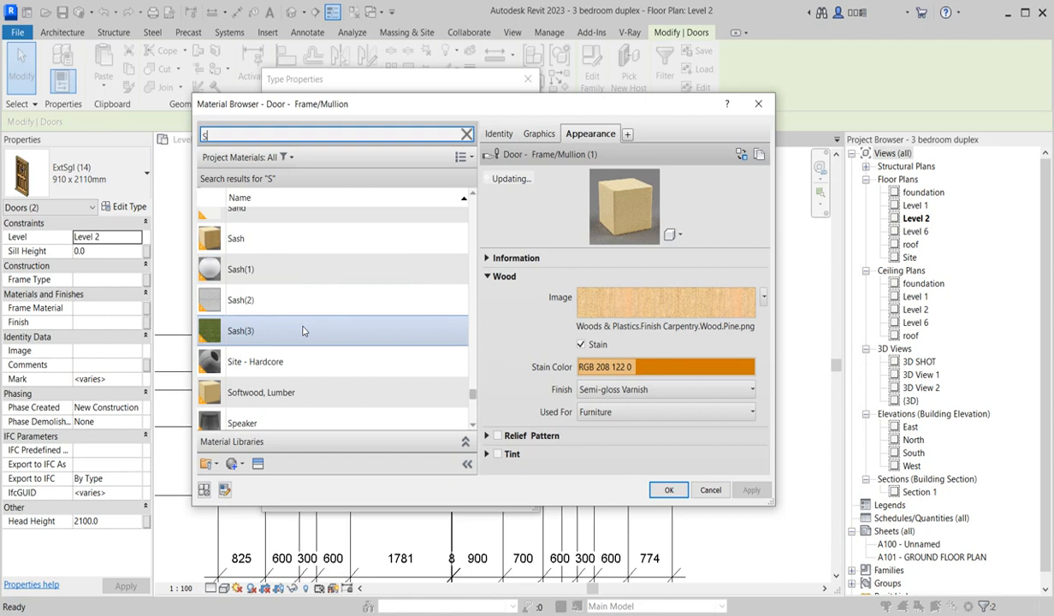
click(270, 281)
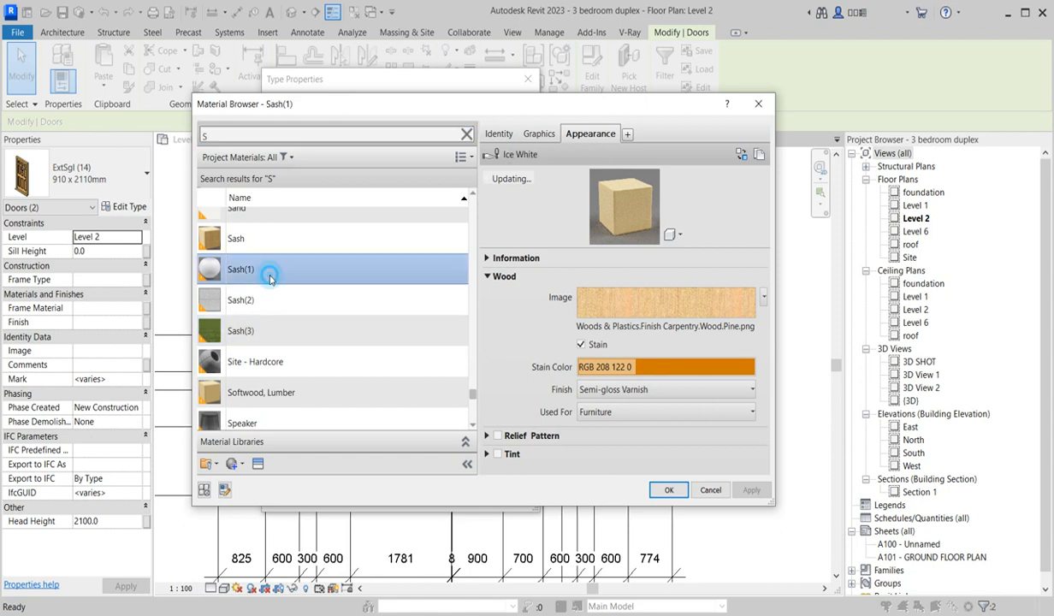
click(671, 491)
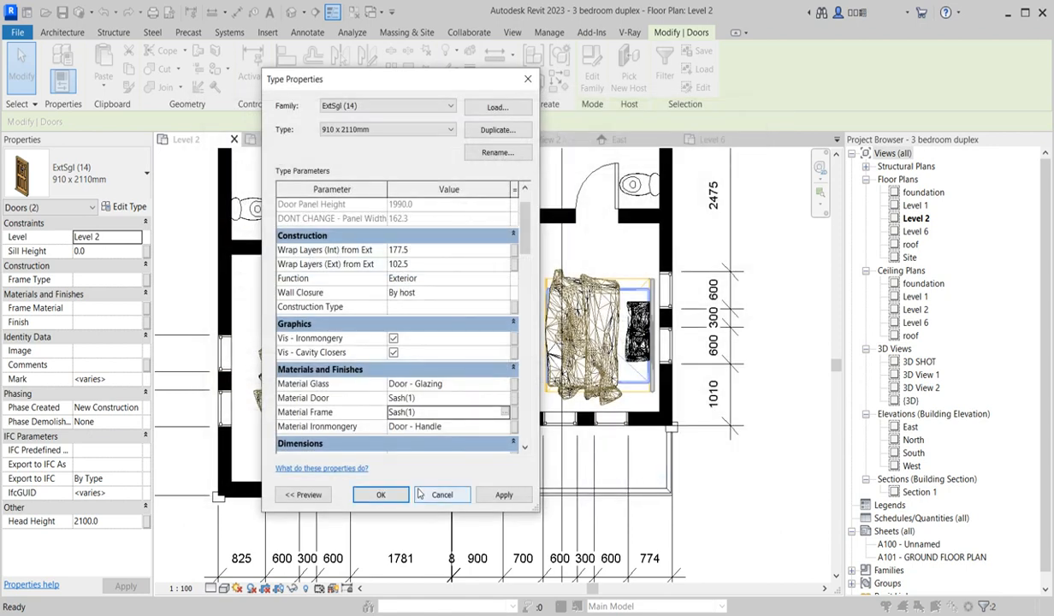
Keep Door - Glazing as the glass material of the door type and apply the material changes.
click(504, 384)
click(504, 383)
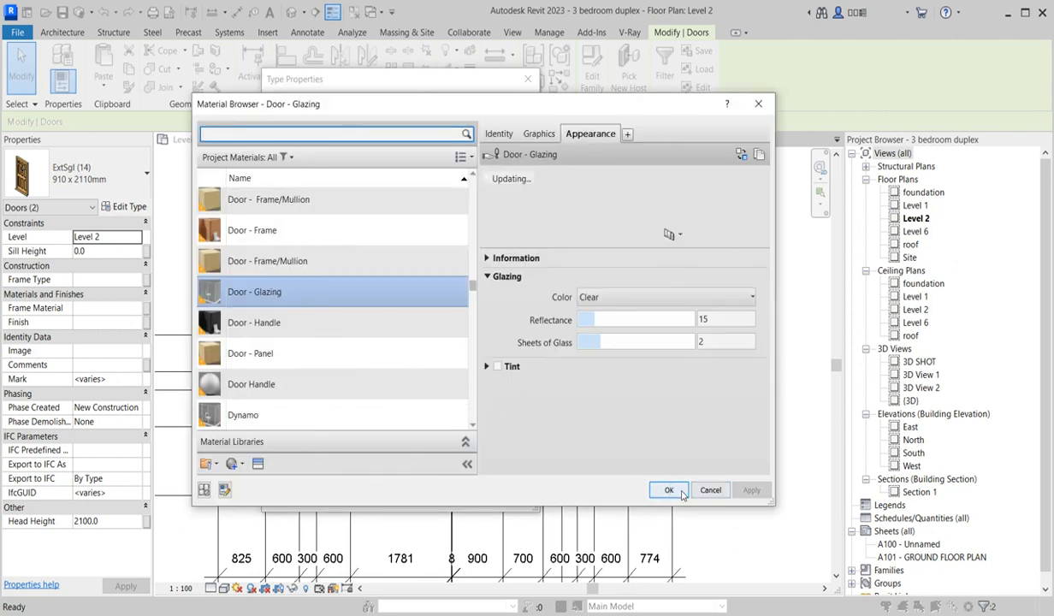
click(669, 490)
click(393, 494)
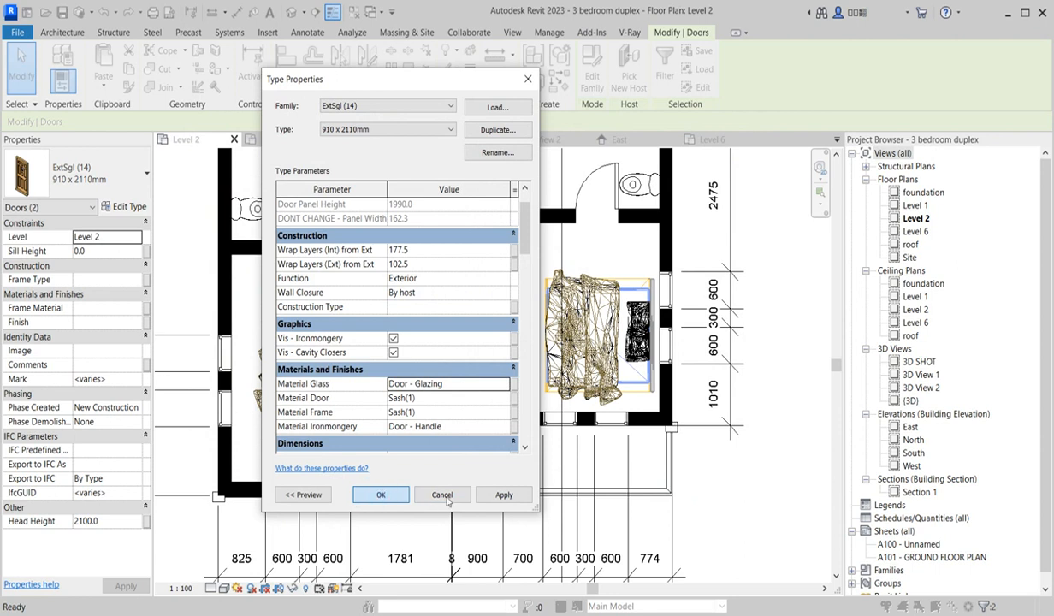
Accept the door type properties and open 3D View 2 to check the new panelled doors on the upper-floor balcony.
click(382, 496)
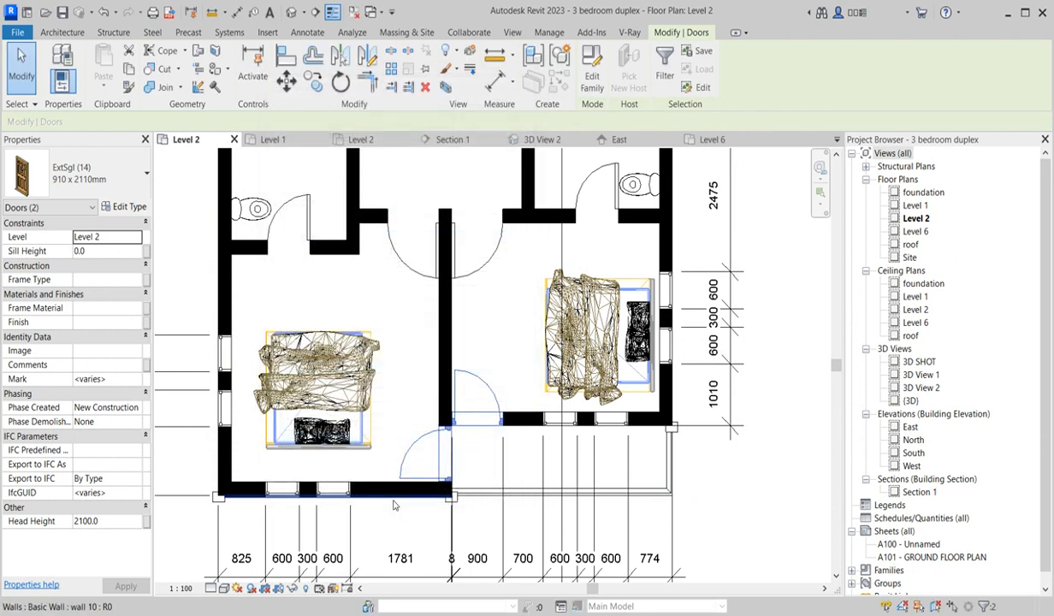
click(736, 505)
double_click(895, 388)
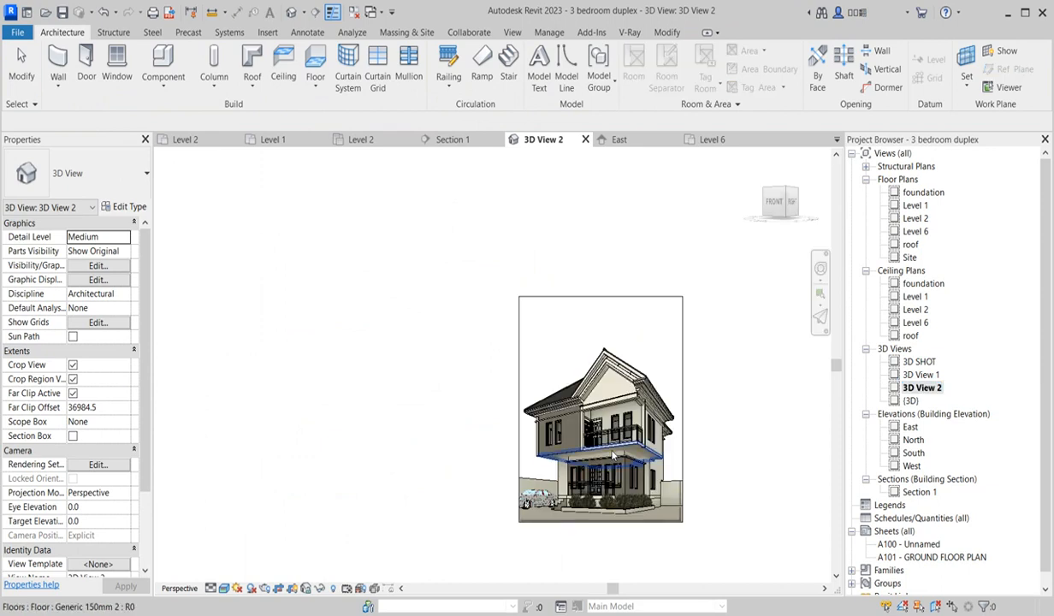
scroll(692, 464, up, 5)
scroll(723, 469, up, 4)
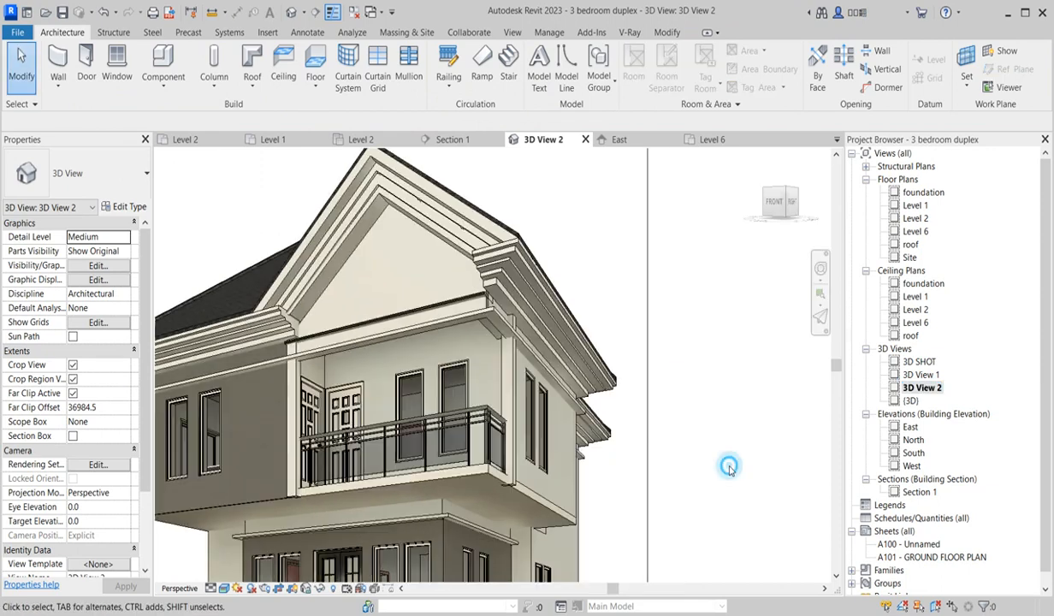
scroll(719, 449, down, 5)
scroll(511, 424, up, 5)
scroll(512, 425, down, 5)
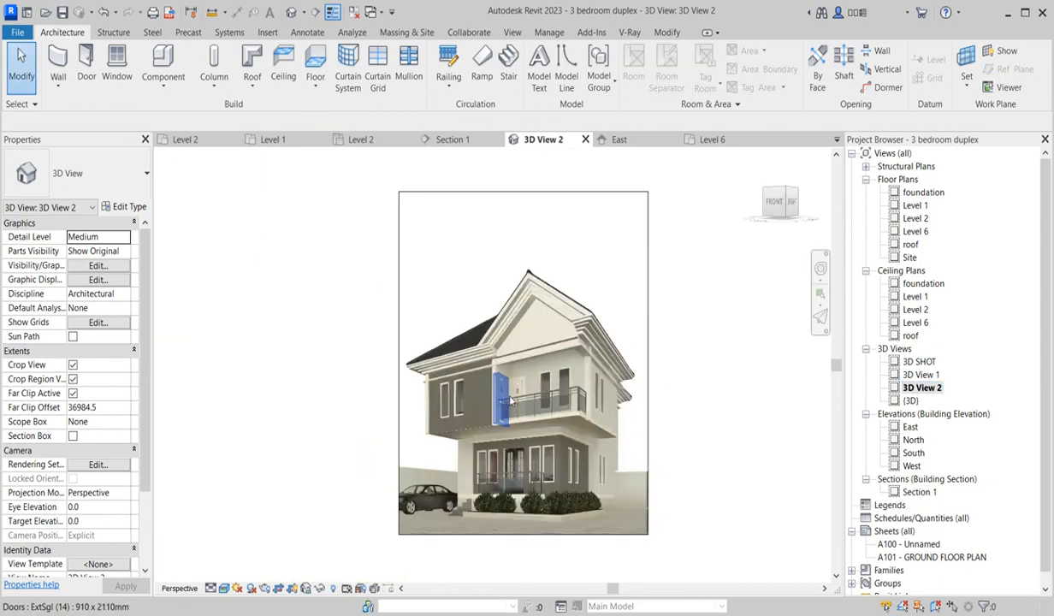
scroll(277, 420, down, 3)
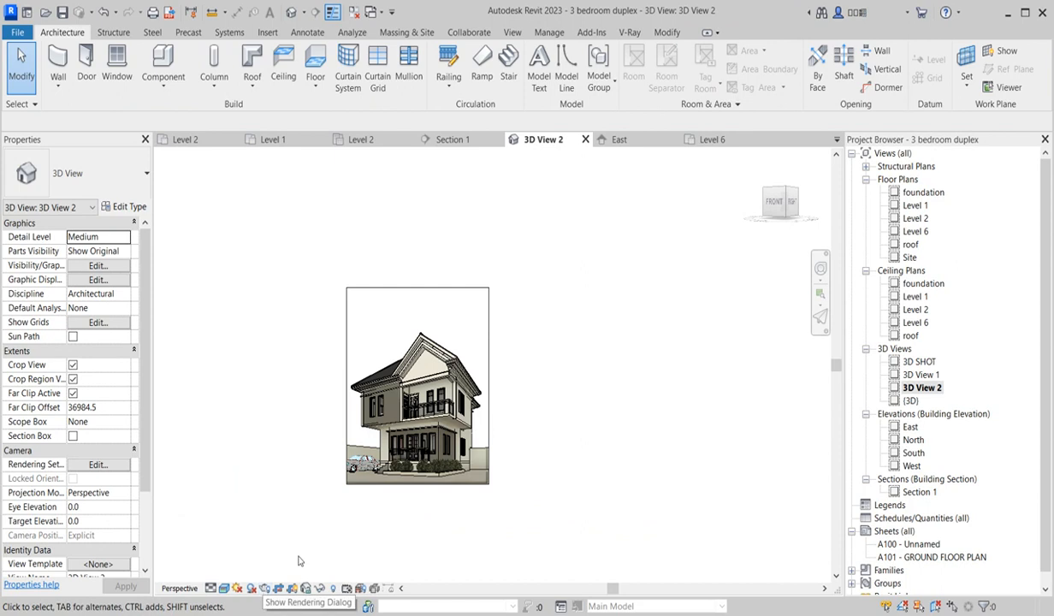
Lighten the rendering background colour of 3D View 2 to RGB 213-234-255 and start the render.
scroll(282, 440, up, 3)
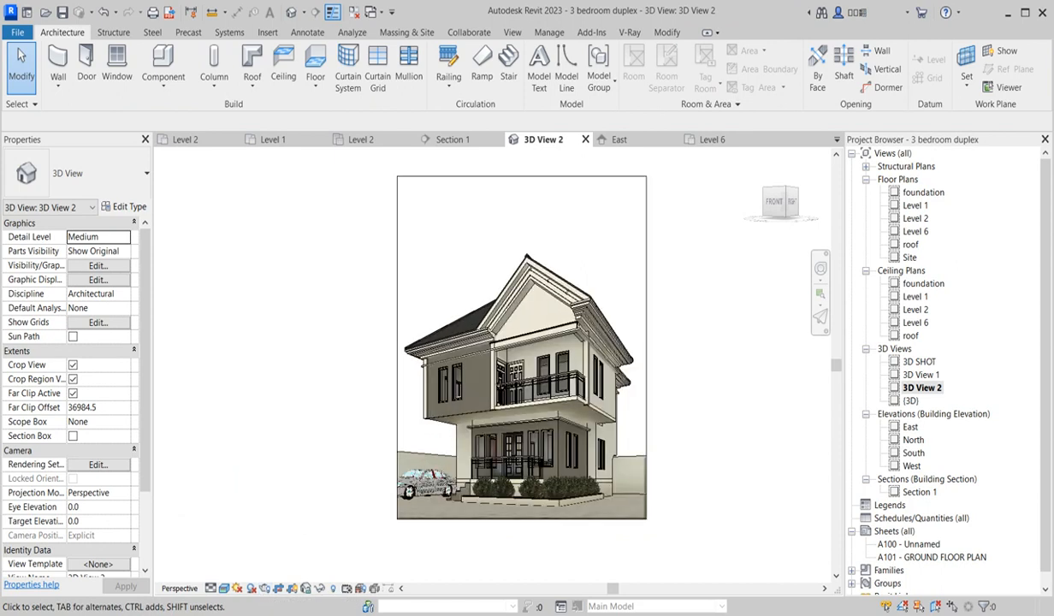
right_click(263, 460)
click(321, 409)
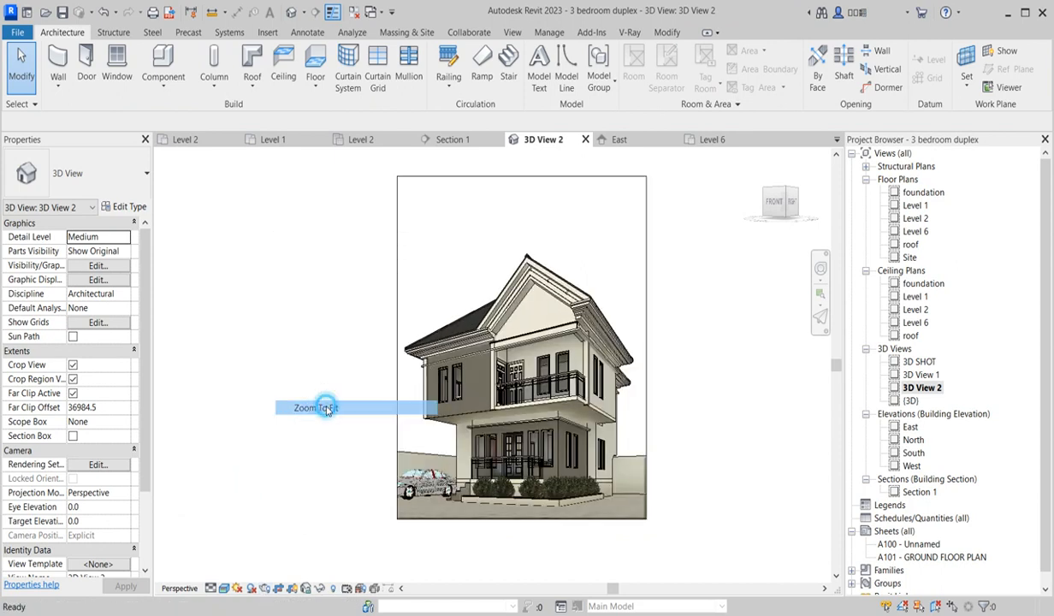
click(265, 588)
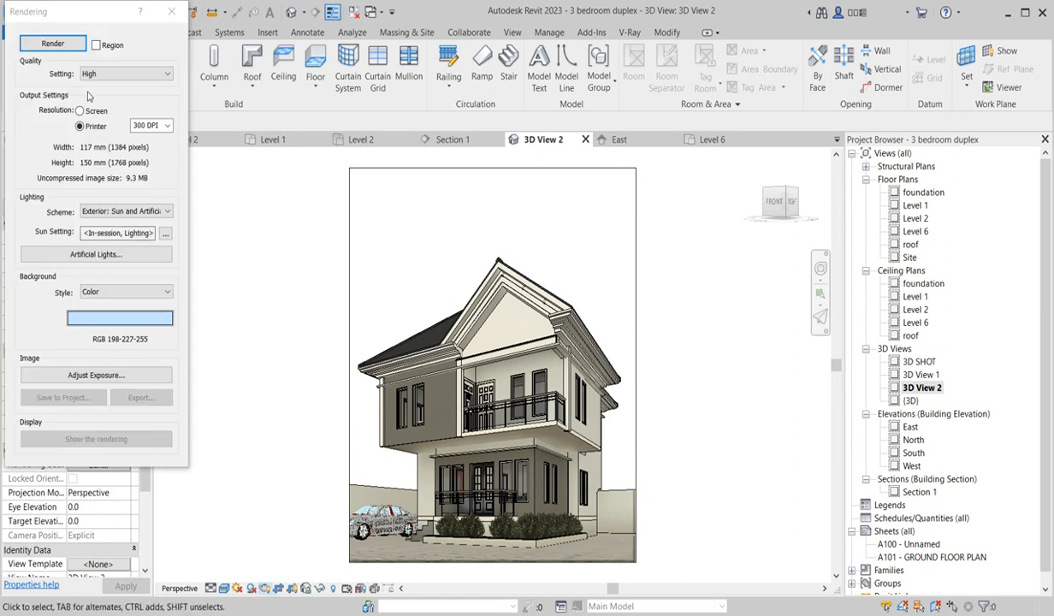
click(136, 318)
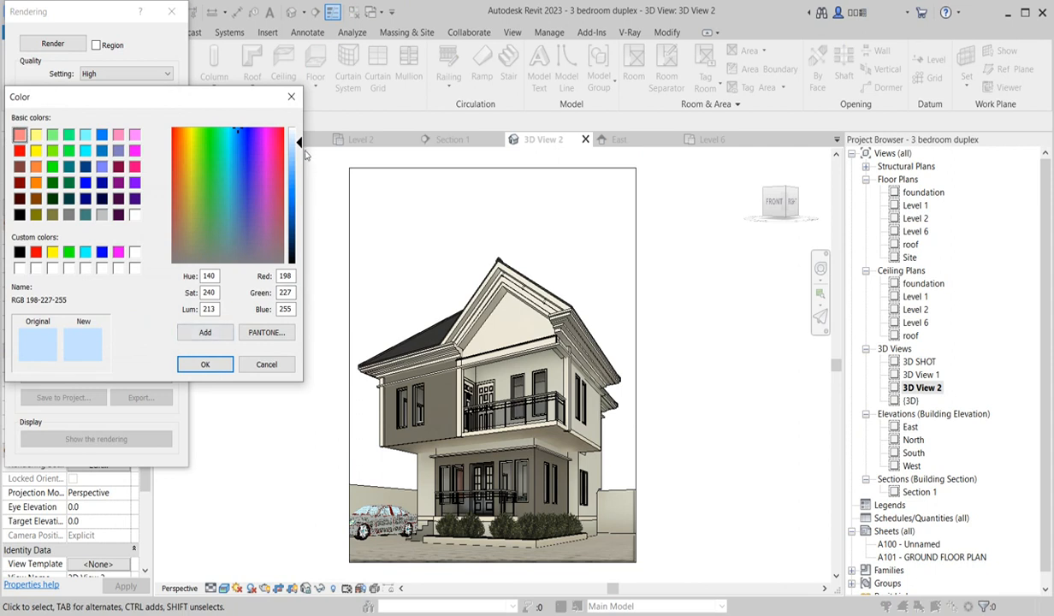
drag(301, 147, 300, 141)
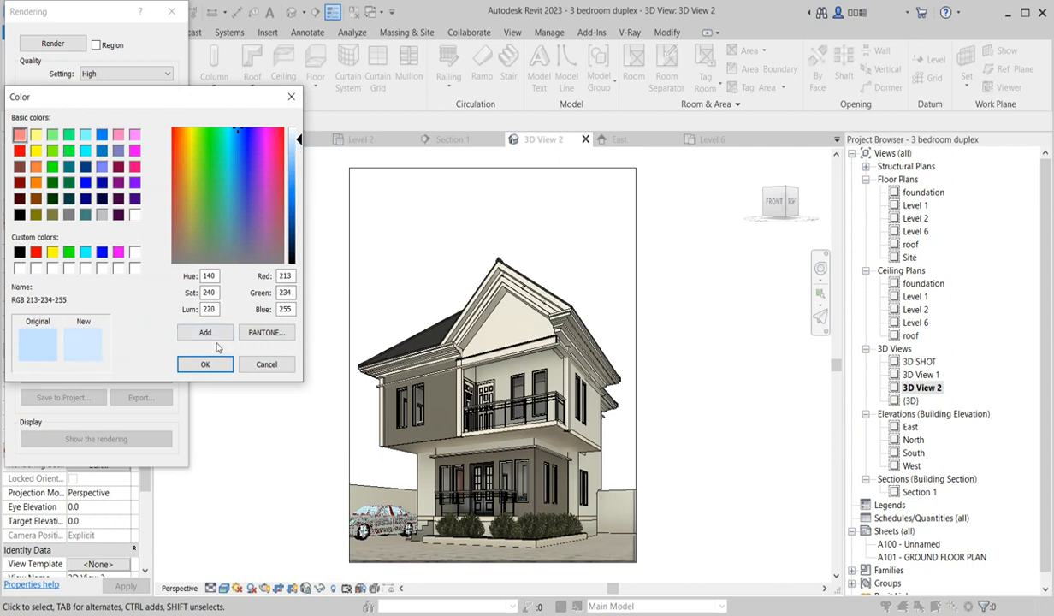
click(205, 366)
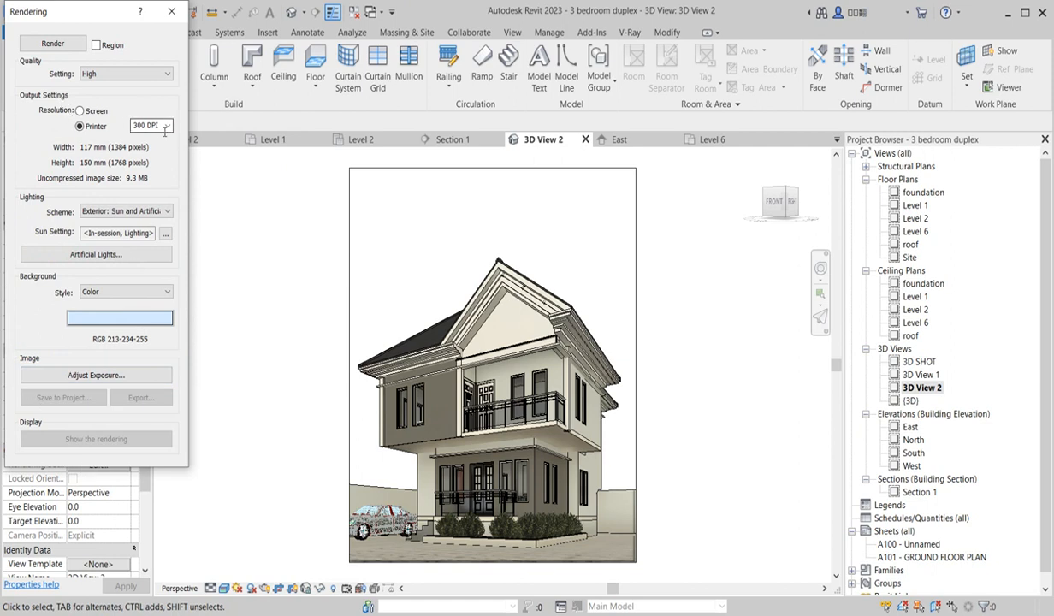
click(52, 44)
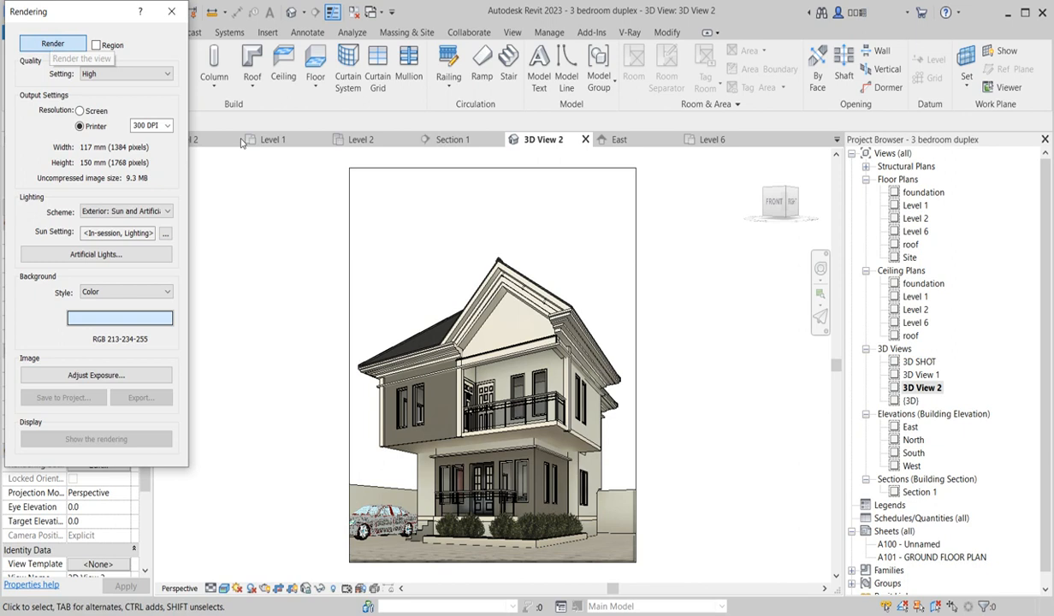